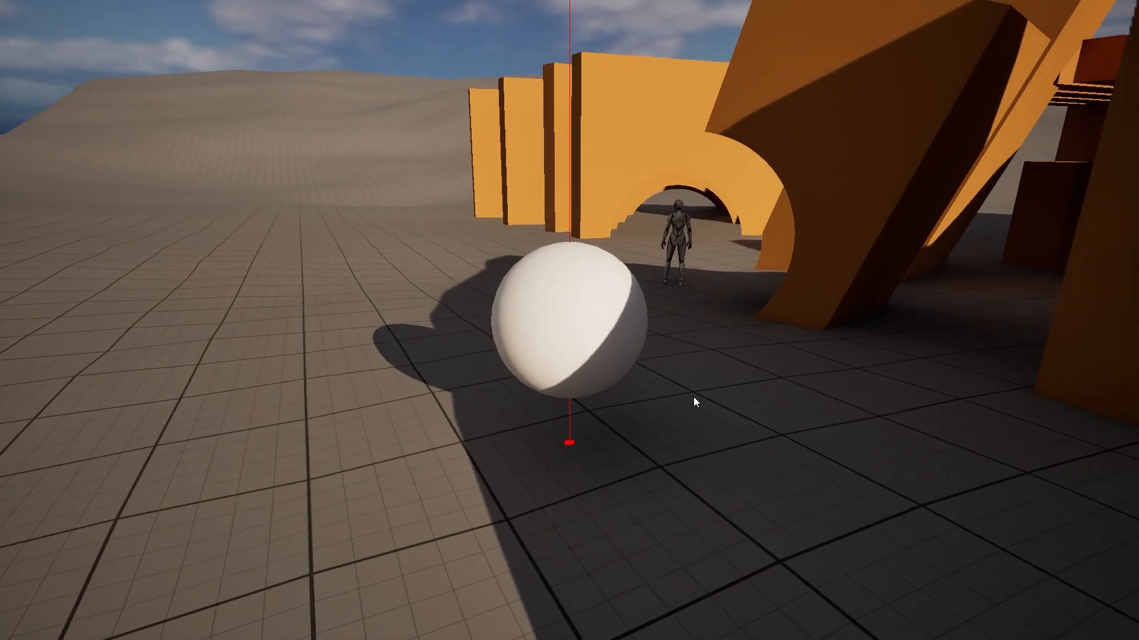
Step: Roll the sphere left, forward and right along the walls, past the round-holed wall
key("a")
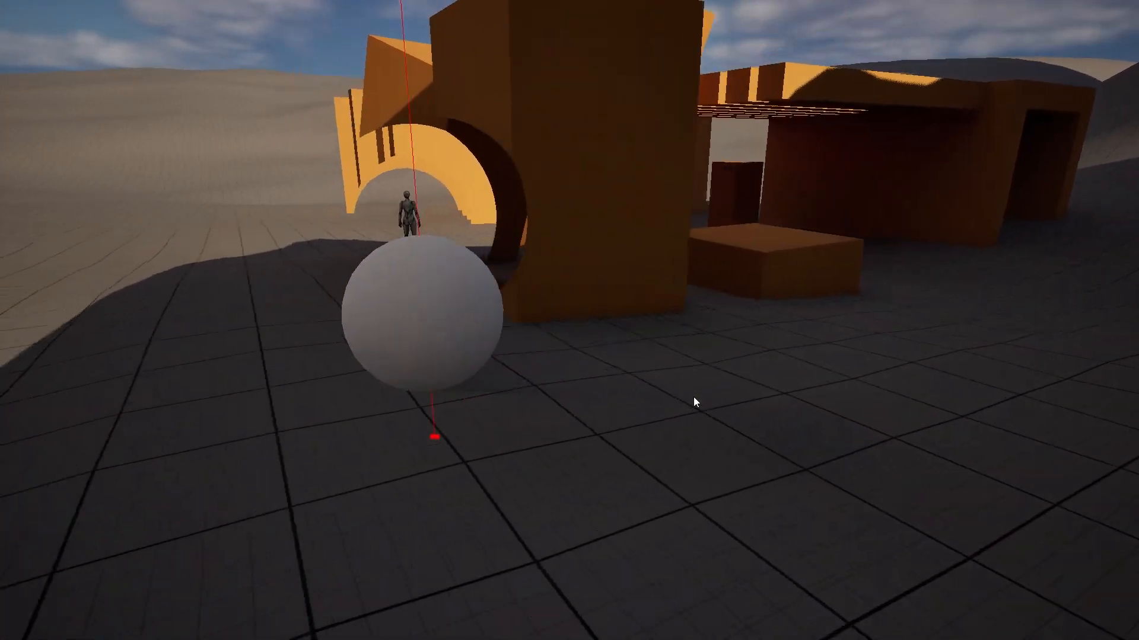
key("w")
key("d")
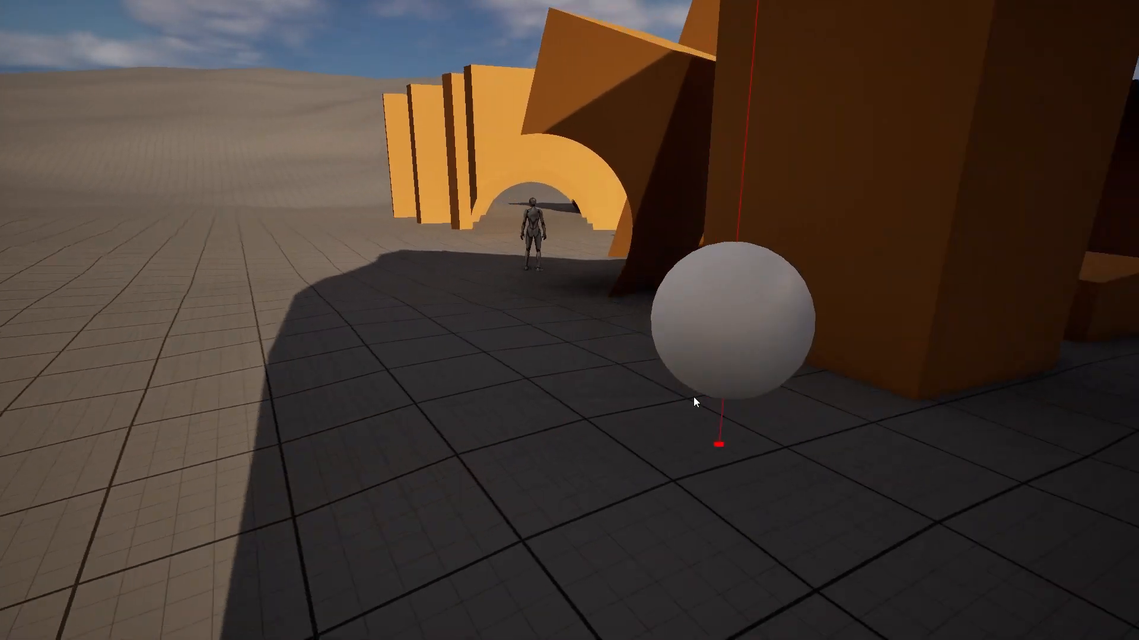
key("s")
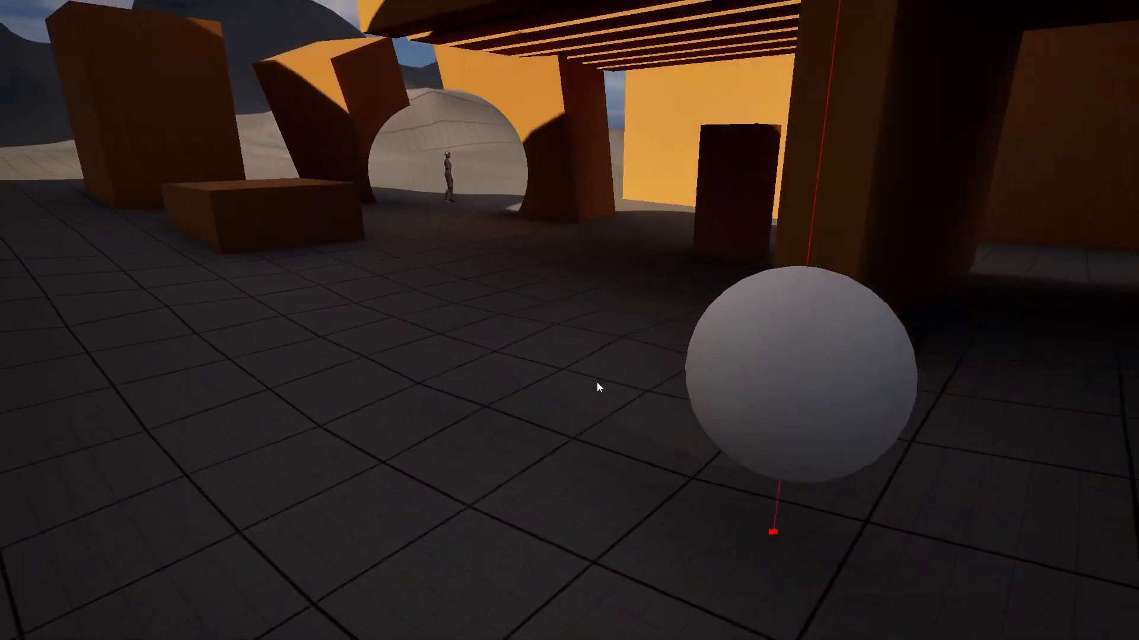
key("d")
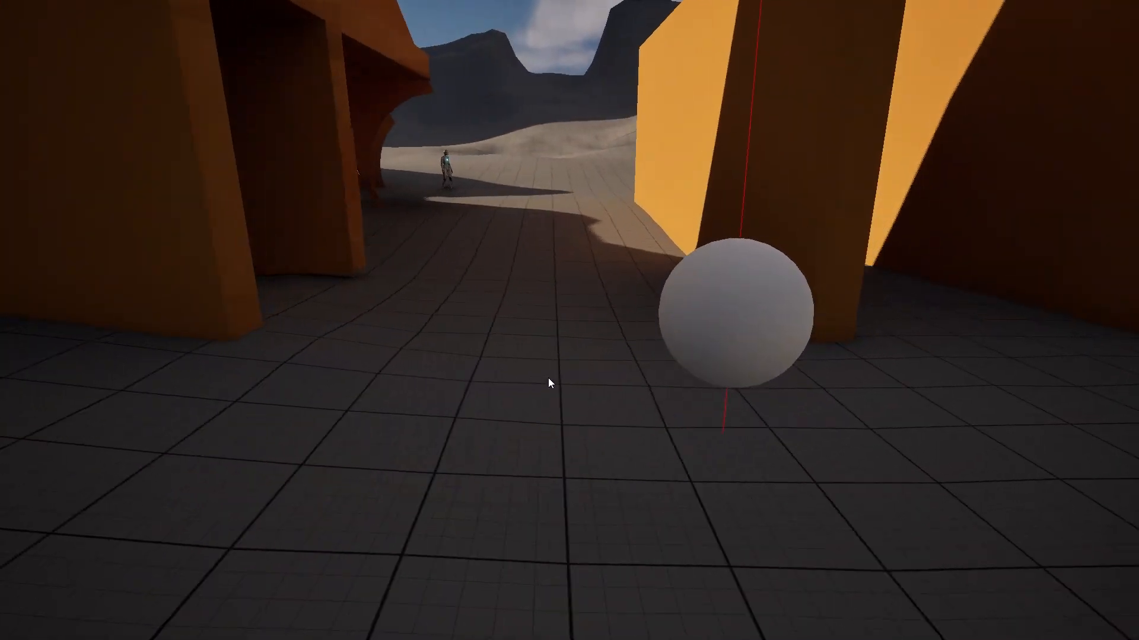
key("s")
key("d")
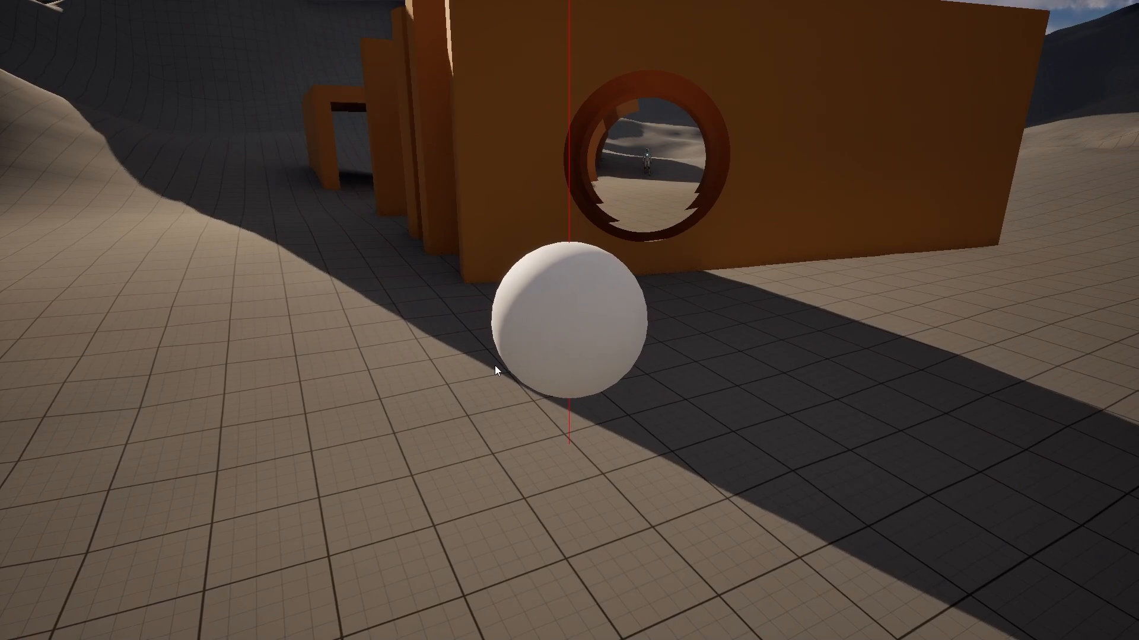
key("w")
key("d")
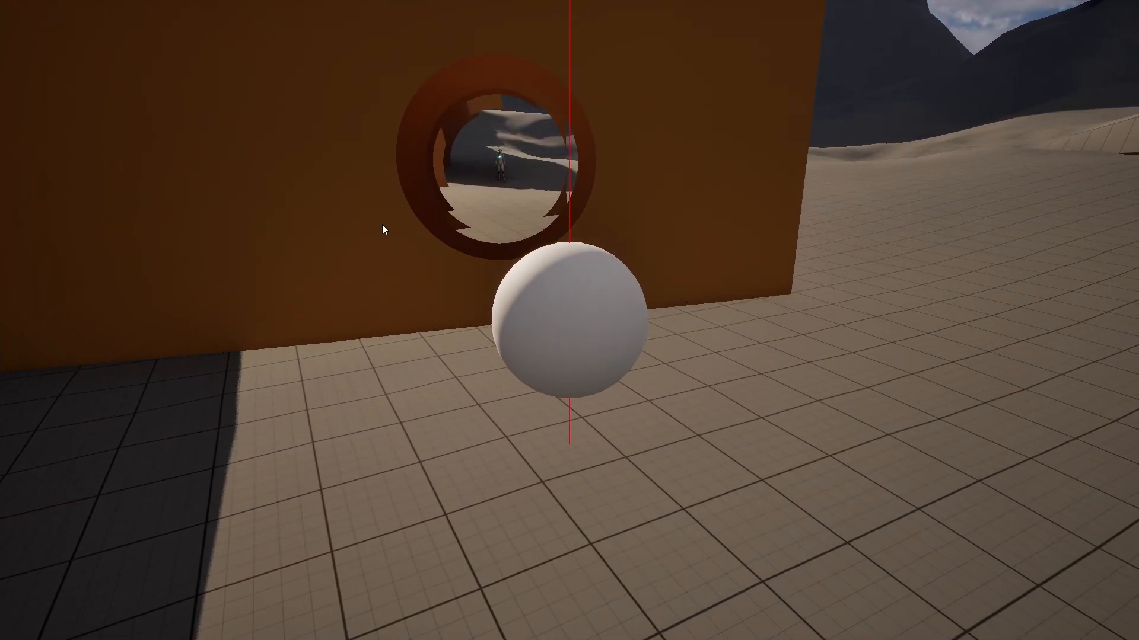
Step: Orbit the camera while rolling the sphere behind the walls toward the mannequin
middle_click_drag(425, 281, 368, 216)
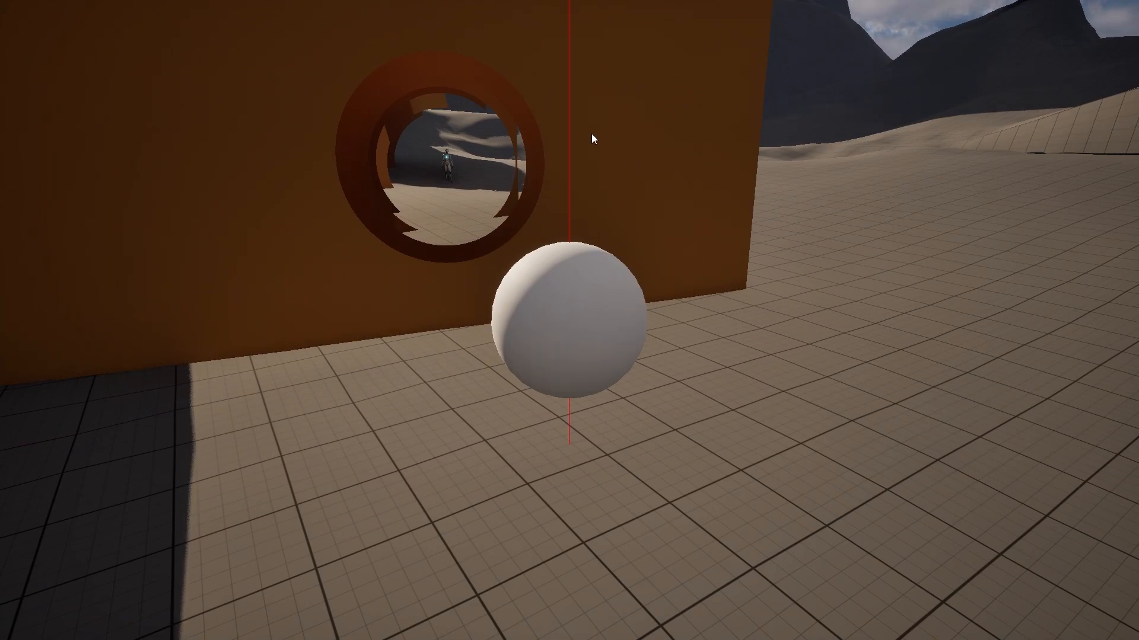
key("d")
key("w")
middle_click_drag(596, 151, 519, 160)
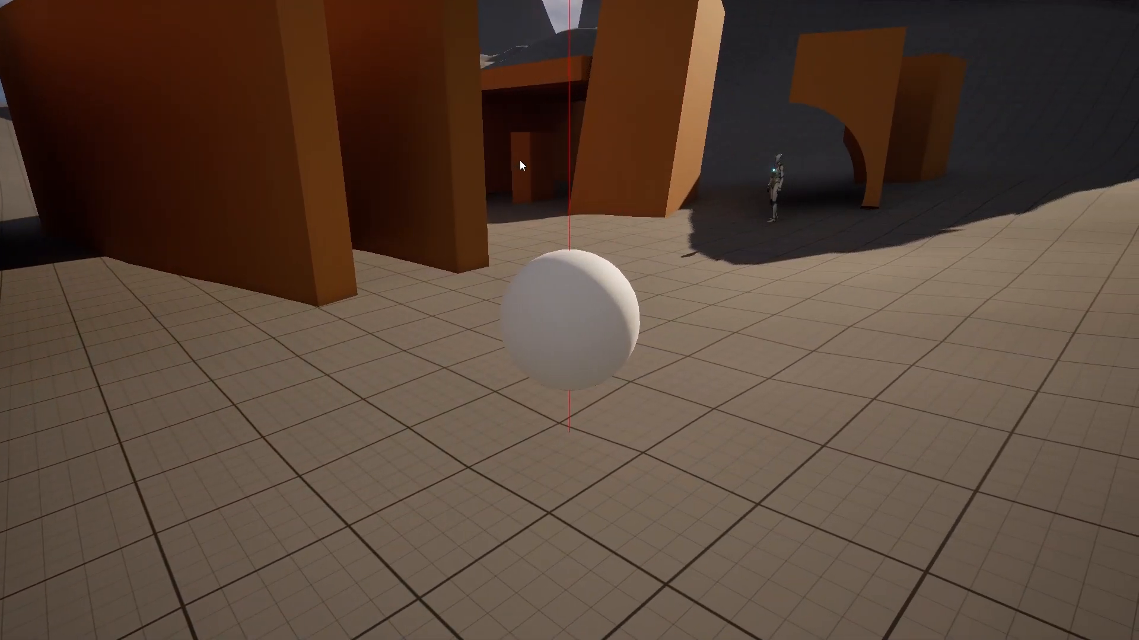
key("a")
middle_click_drag(561, 175, 628, 175)
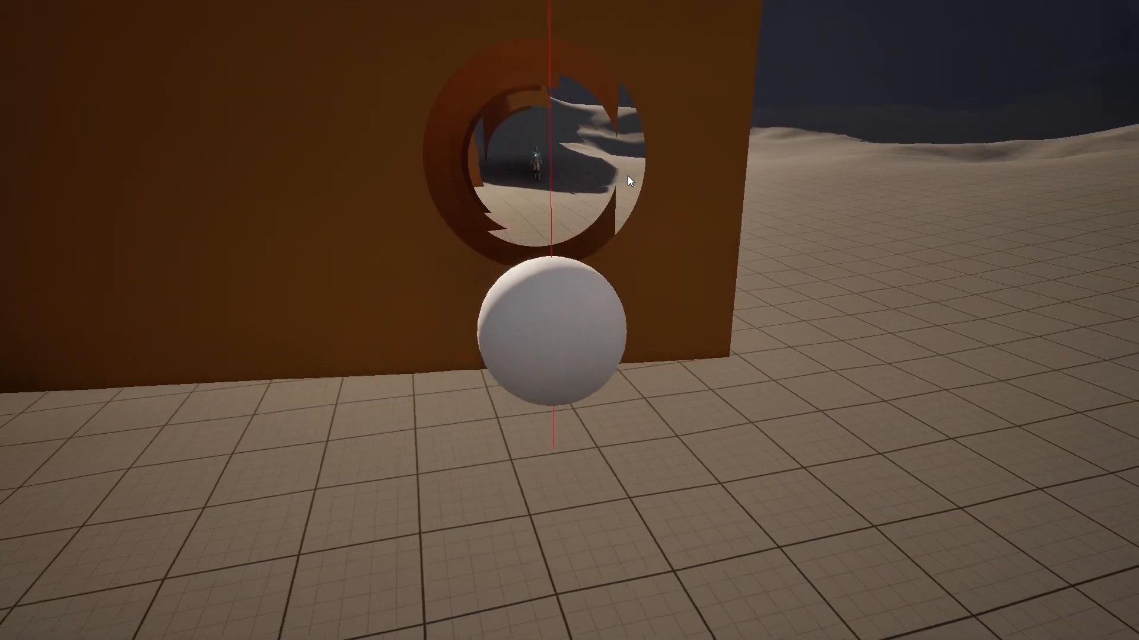
key("d")
key("w")
middle_click_drag(727, 141, 688, 152)
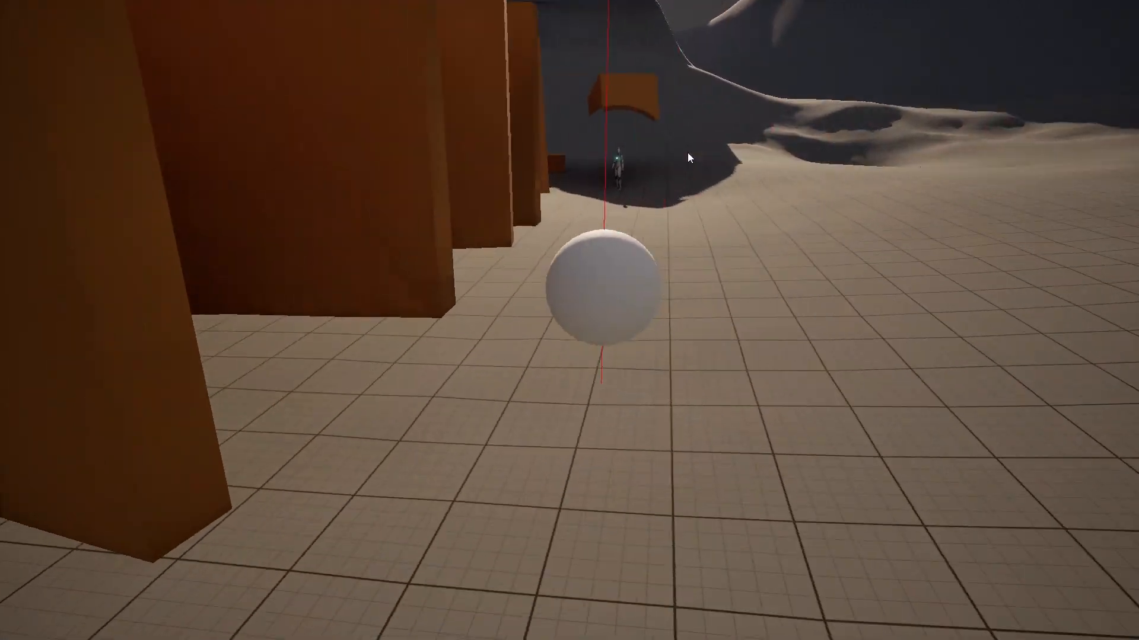
key("w")
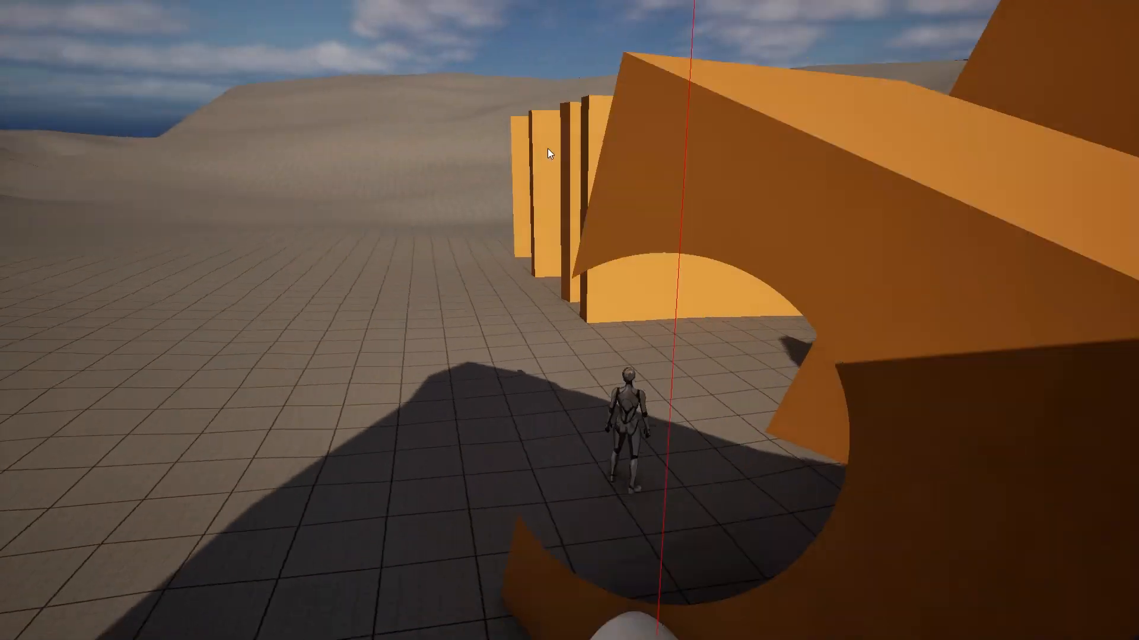
Step: Roll the sphere back through the shadow, then ahead toward the arch and into sunlight
key("s")
key("a")
key("d")
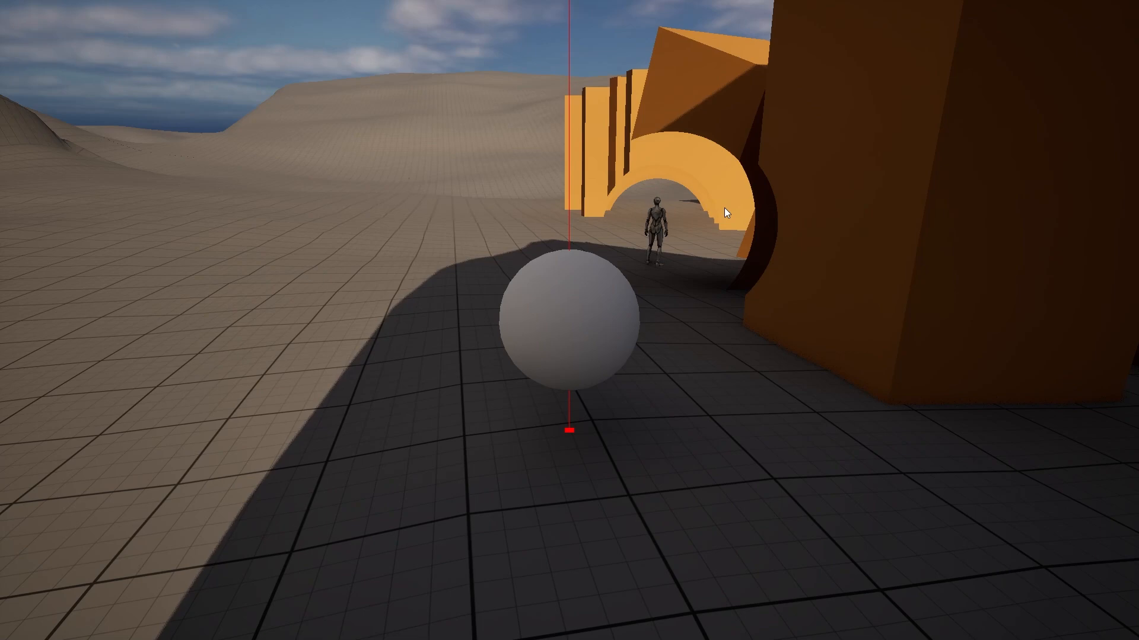
key("w")
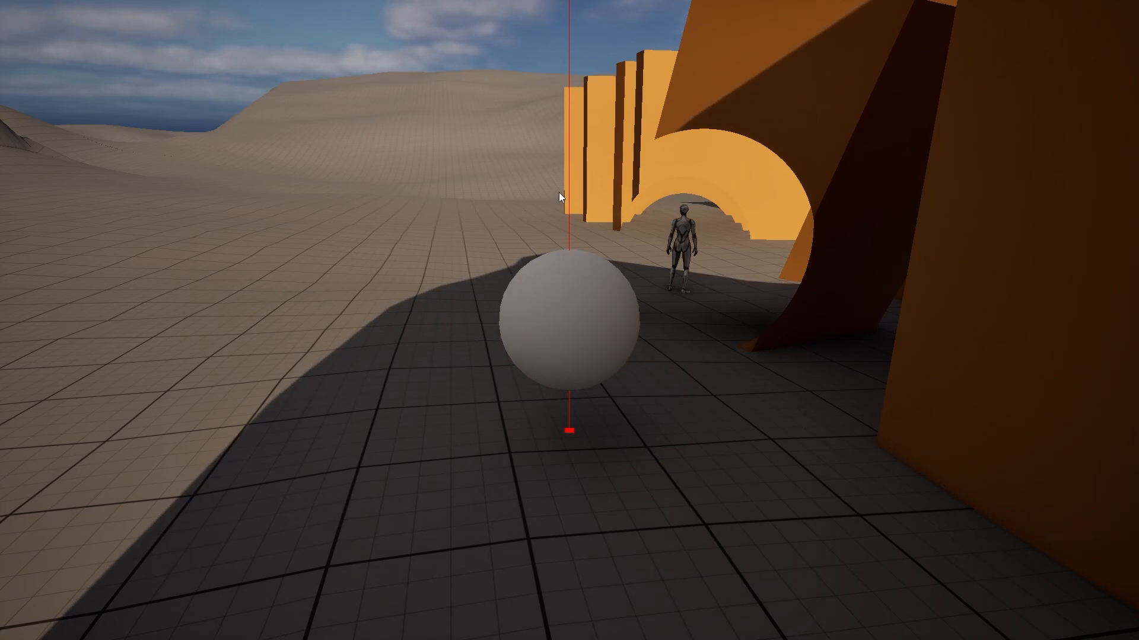
key("a")
scroll(556, 200, "down", 3)
key("e")
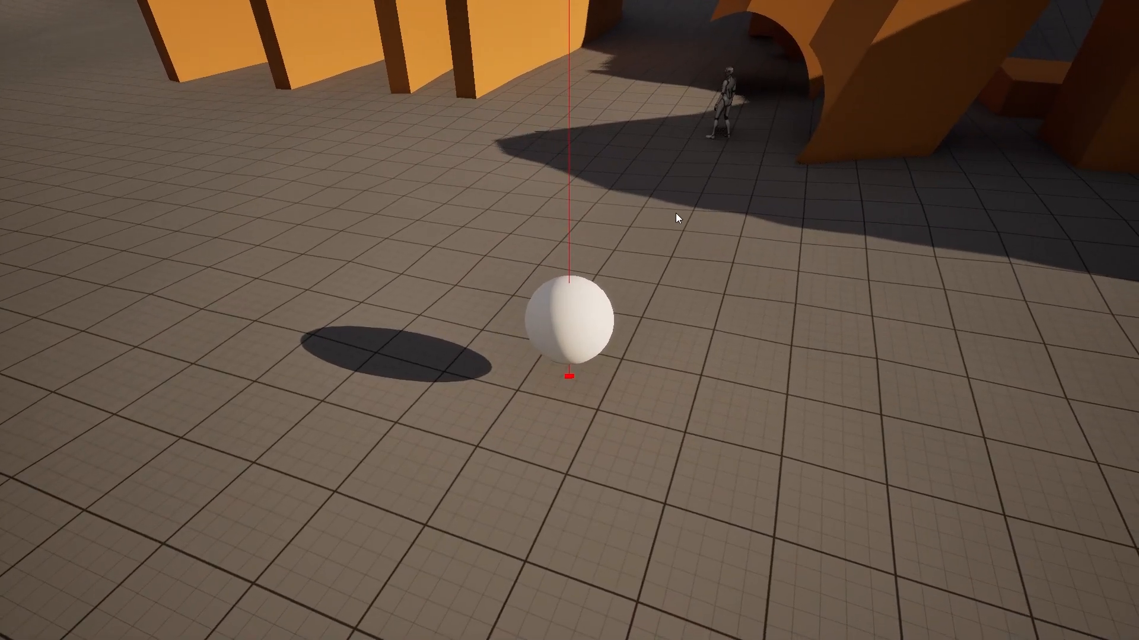
Step: End the play session and look around the walls in the editor
key("Escape")
key("w")
right_click_drag(675, 213, 670, 250)
Step: Move the small cube beside the table down-left onto open floor
key("s")
right_click_drag(546, 284, 539, 362)
key("a")
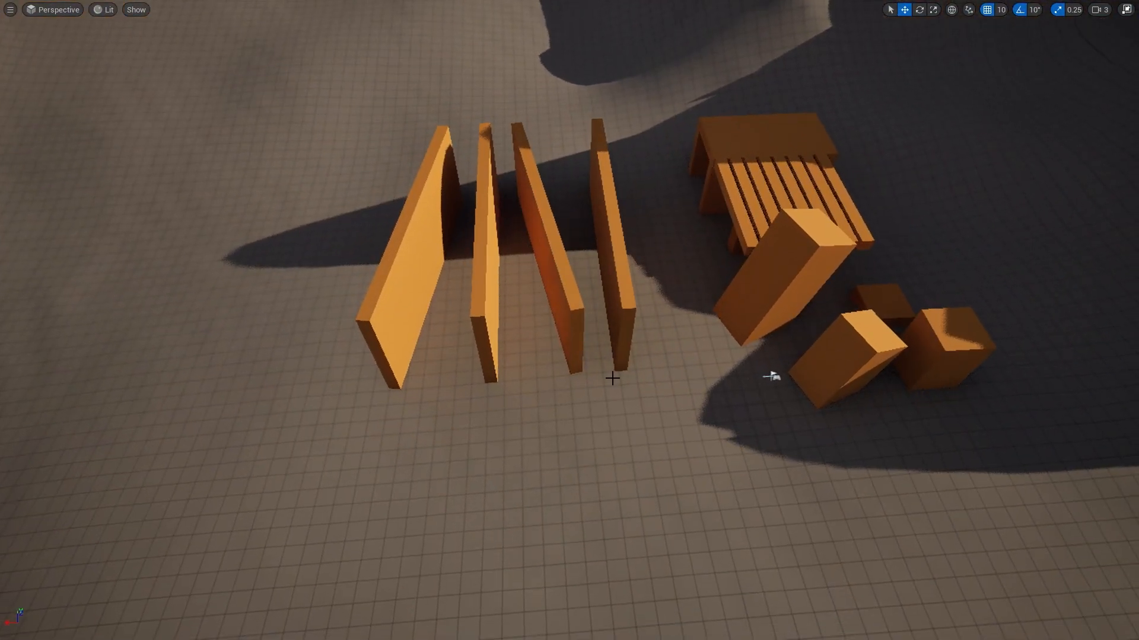
left_click(806, 375)
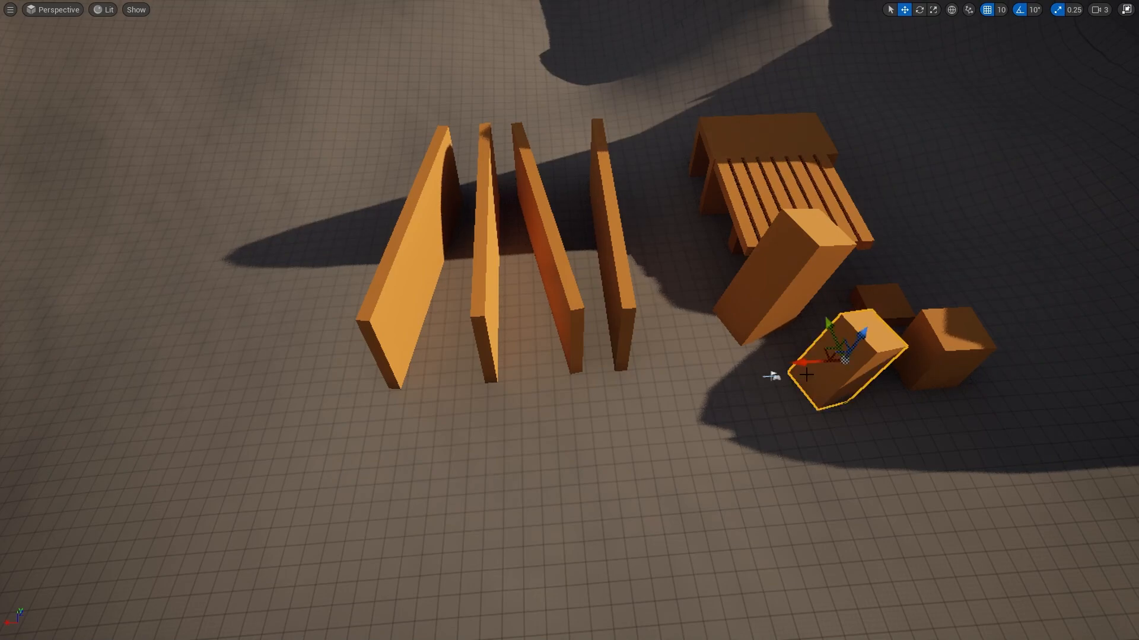
left_click_drag(827, 346, 528, 510)
key("s")
right_click_drag(528, 511, 560, 531)
Step: Deselect the cube, view the scene from a wider angle, and bring up the forum thread
key("w")
right_click_drag(570, 448, 496, 505)
key("w")
left_click(557, 454)
right_click_drag(556, 454, 492, 427)
right_click_drag(1020, 410, 675, 242)
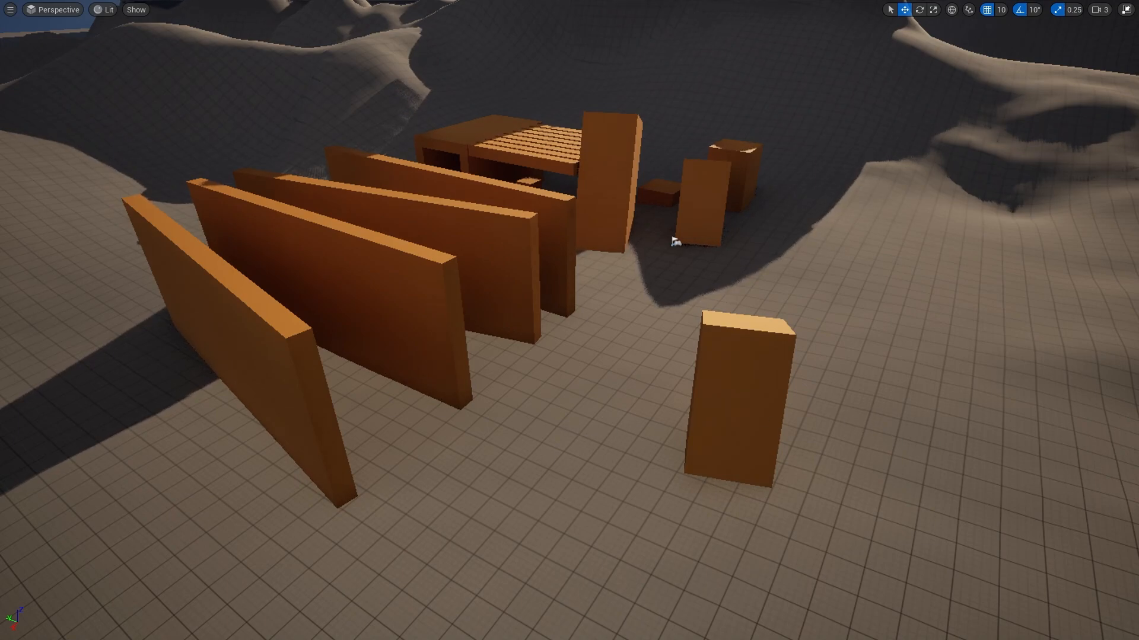
left_click_drag(1138, 237, 591, 2)
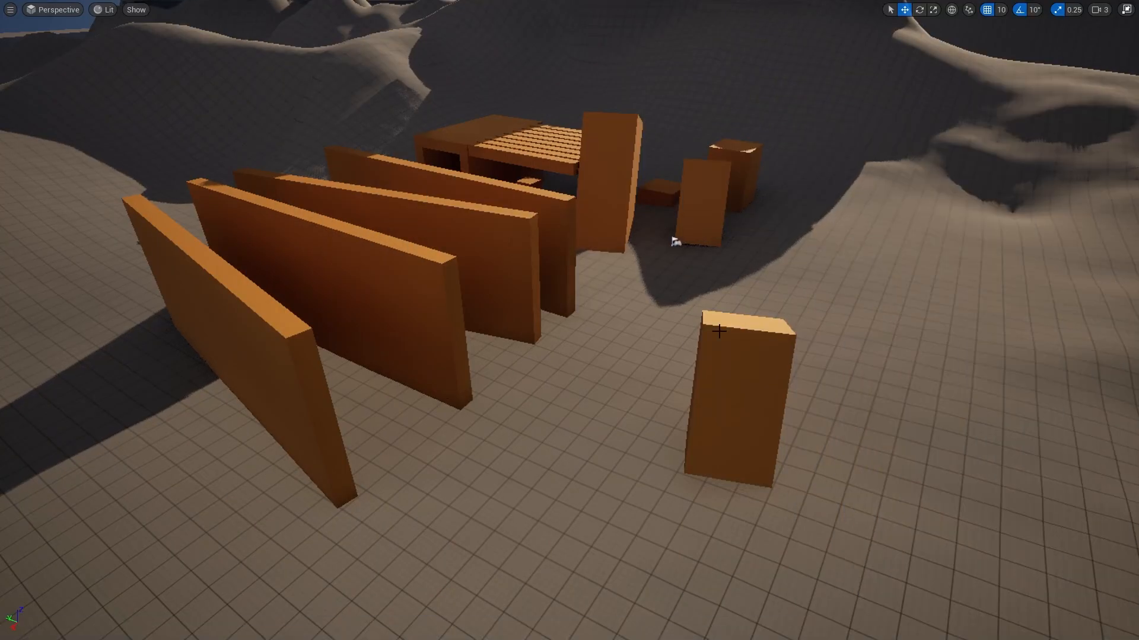
Step: Pan the material graph and select the PixelDepth and Multiply nodes
right_click_drag(719, 331, 756, 338)
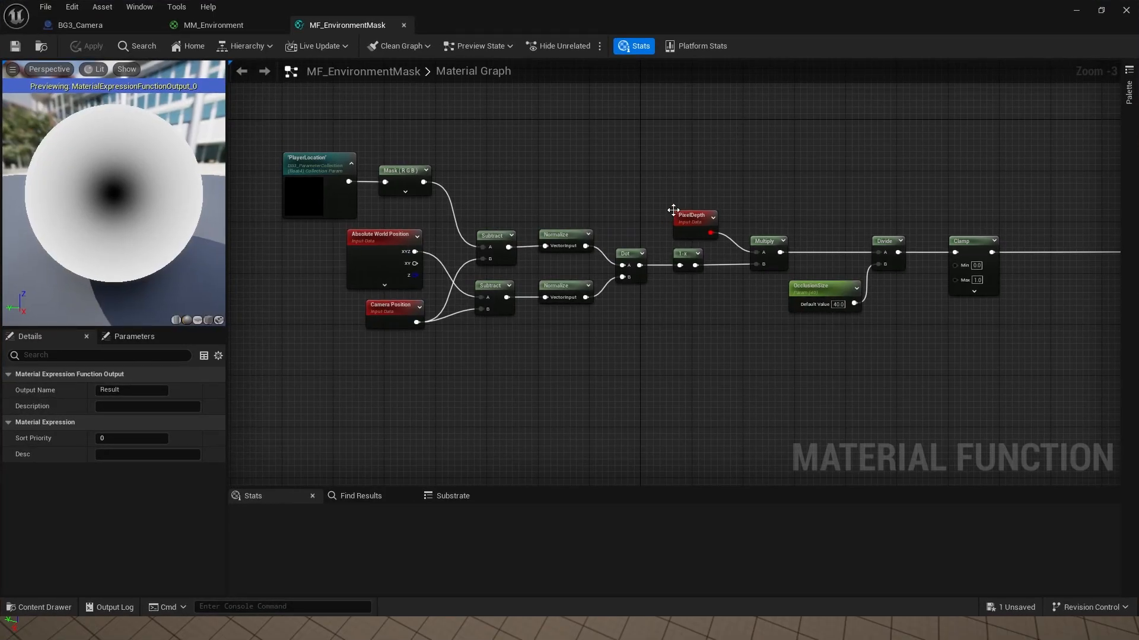
scroll(759, 177, "up", 2)
right_click_drag(760, 176, 718, 198)
left_click_drag(698, 203, 605, 255)
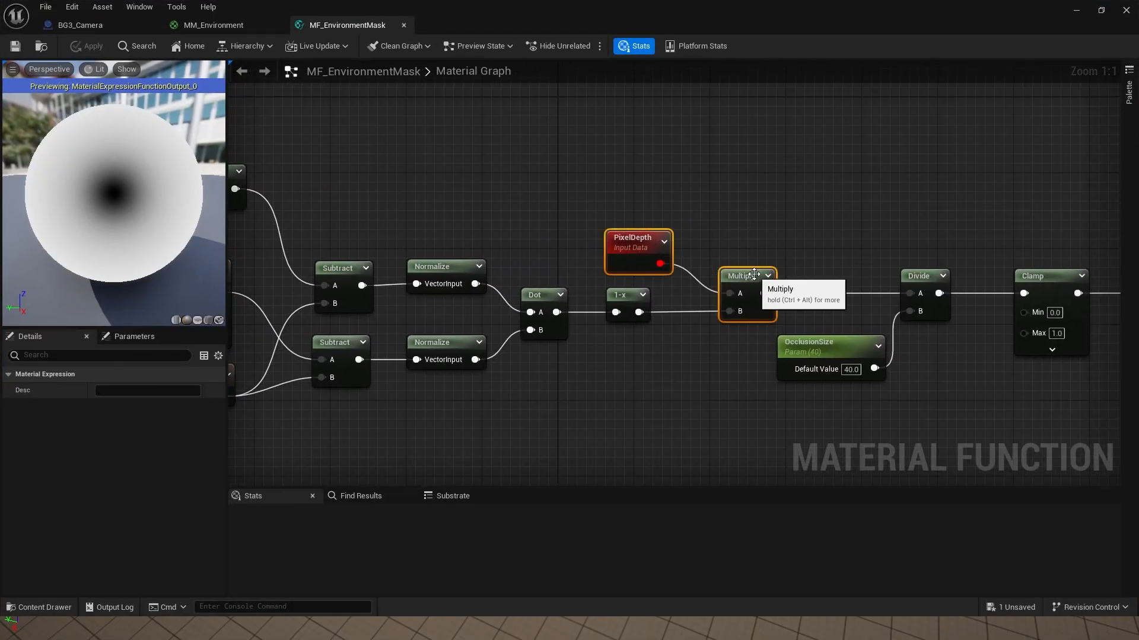
left_click(741, 276, "ctrl")
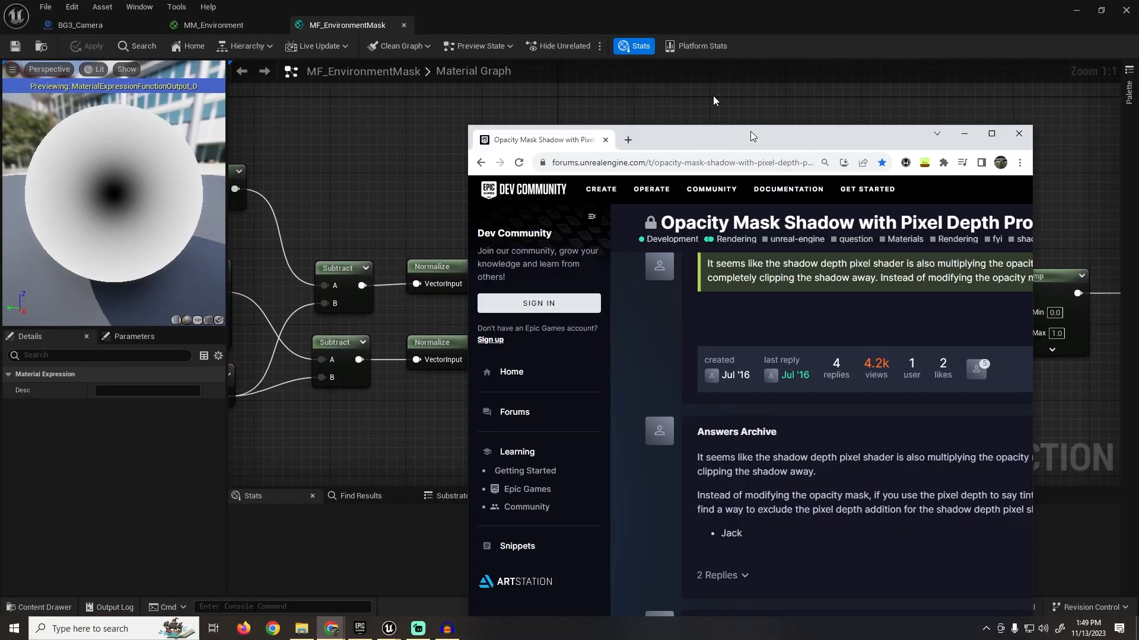
Step: Maximize the forum page, highlight 'shadow depth pixel shader', and scroll the thread
double_click(750, 137)
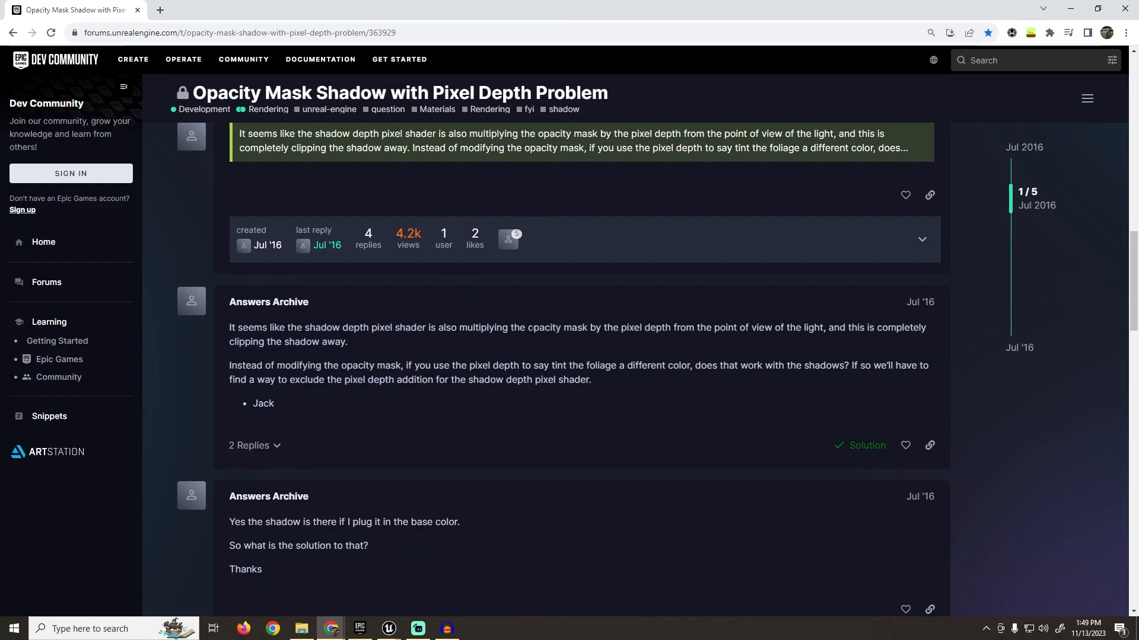
left_click_drag(302, 327, 426, 327)
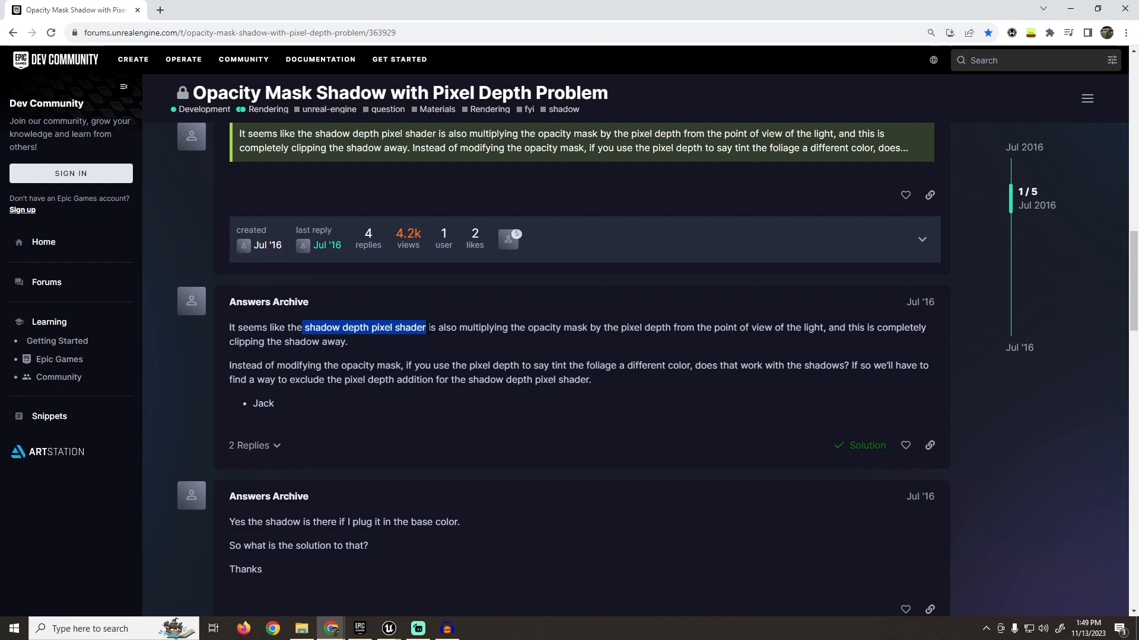
left_click(390, 345)
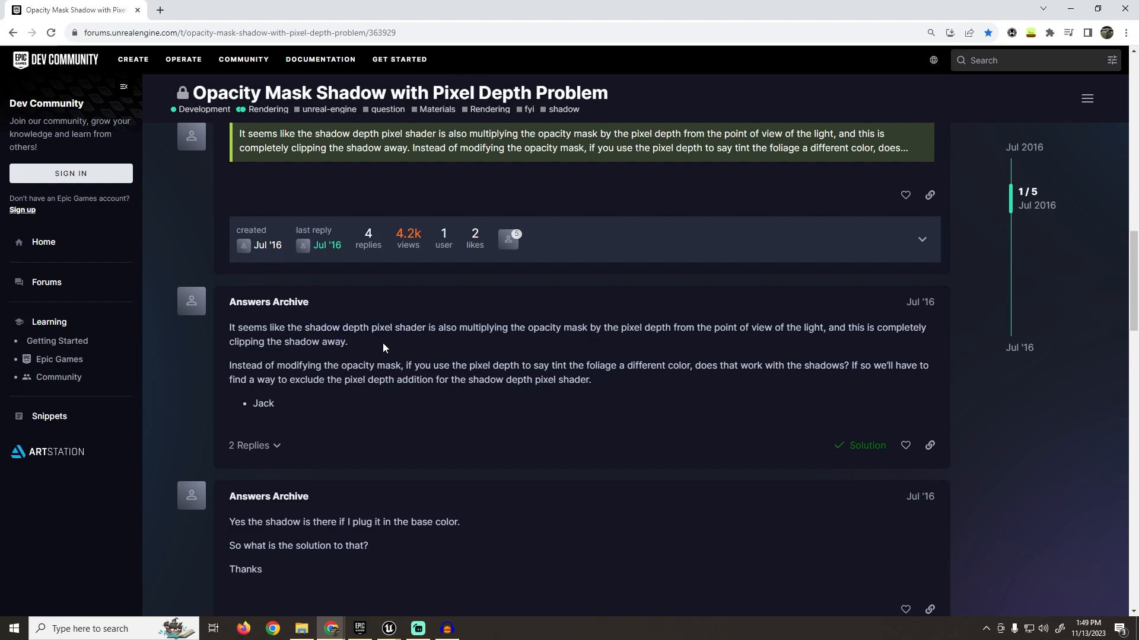
scroll(383, 342, "up", 7)
scroll(377, 333, "down", 11)
scroll(377, 333, "up", 4)
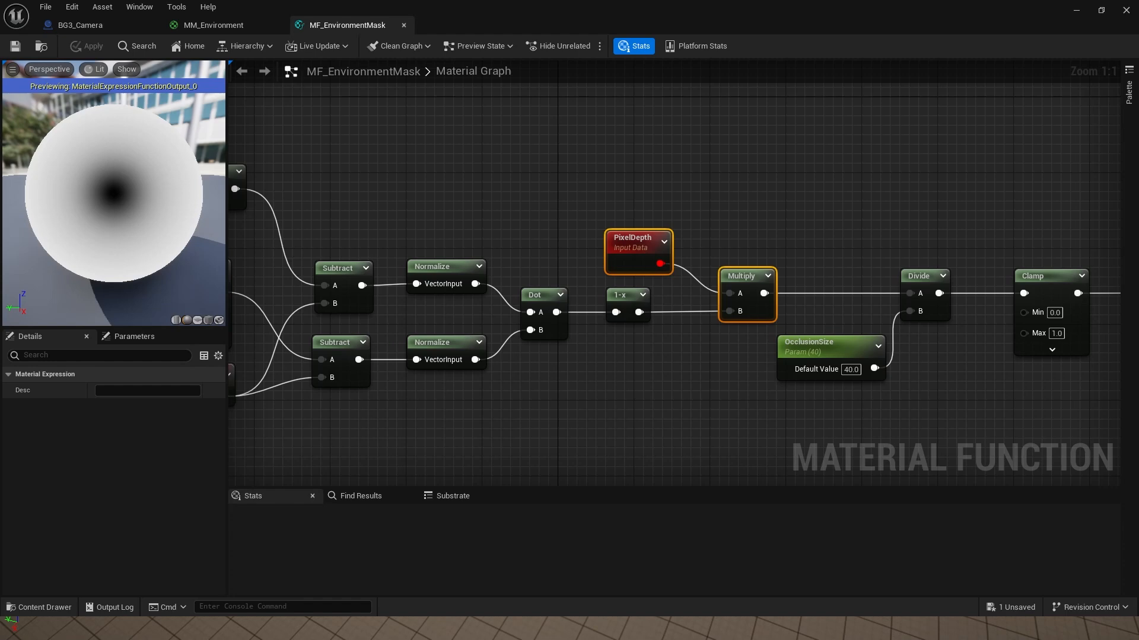
right_click_drag(766, 211, 643, 171)
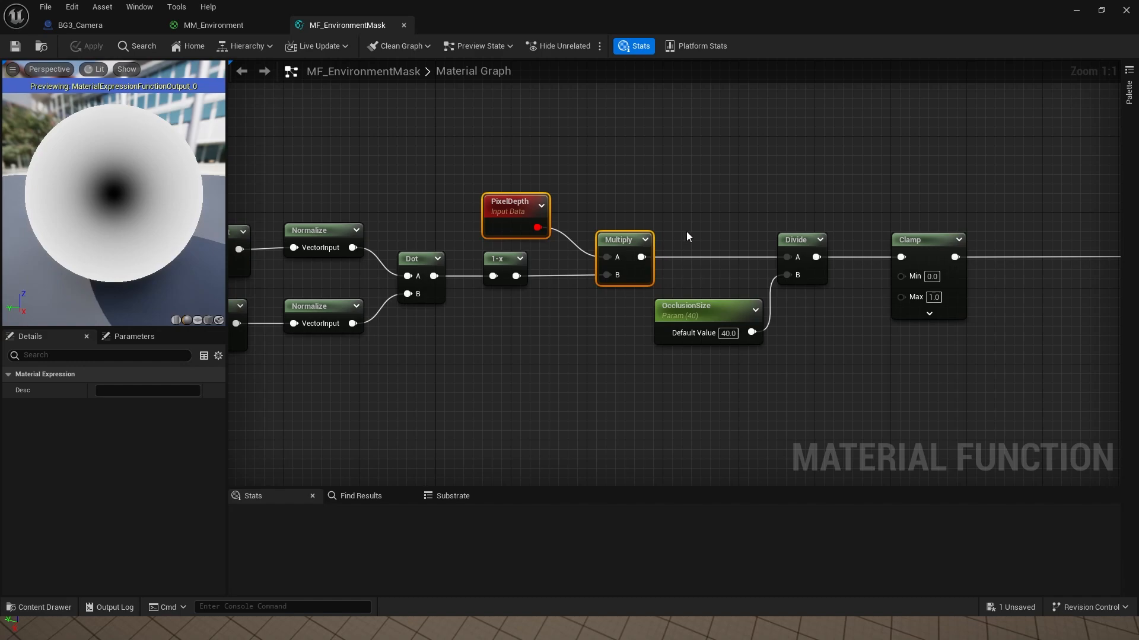
left_click_drag(691, 4, 616, 3)
scroll(518, 166, "down", 3)
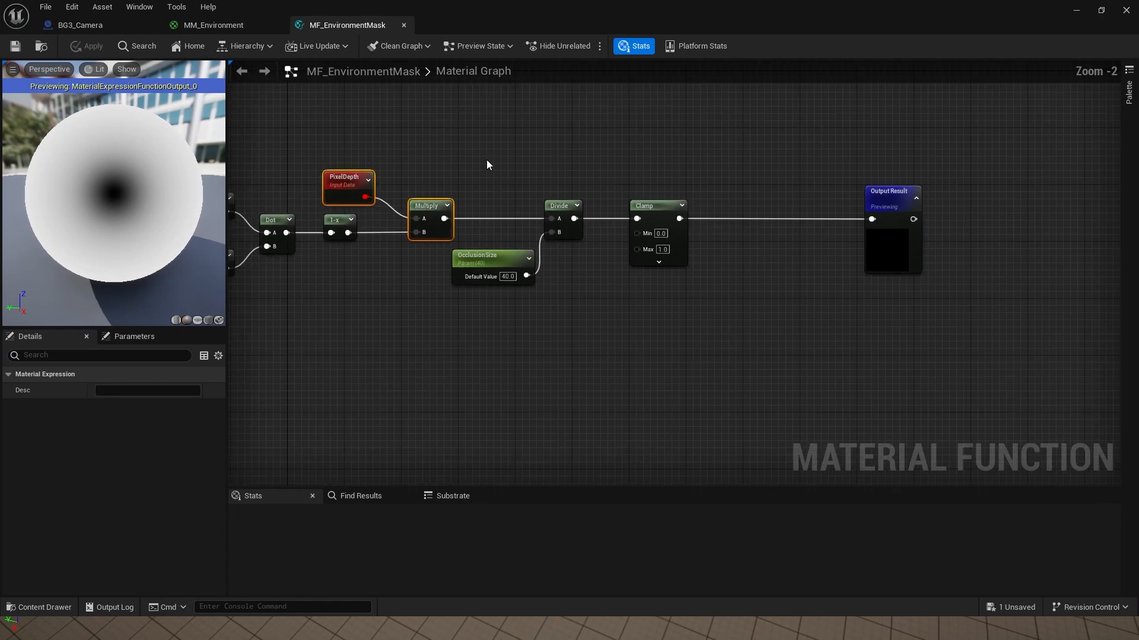
right_click_drag(574, 164, 744, 188)
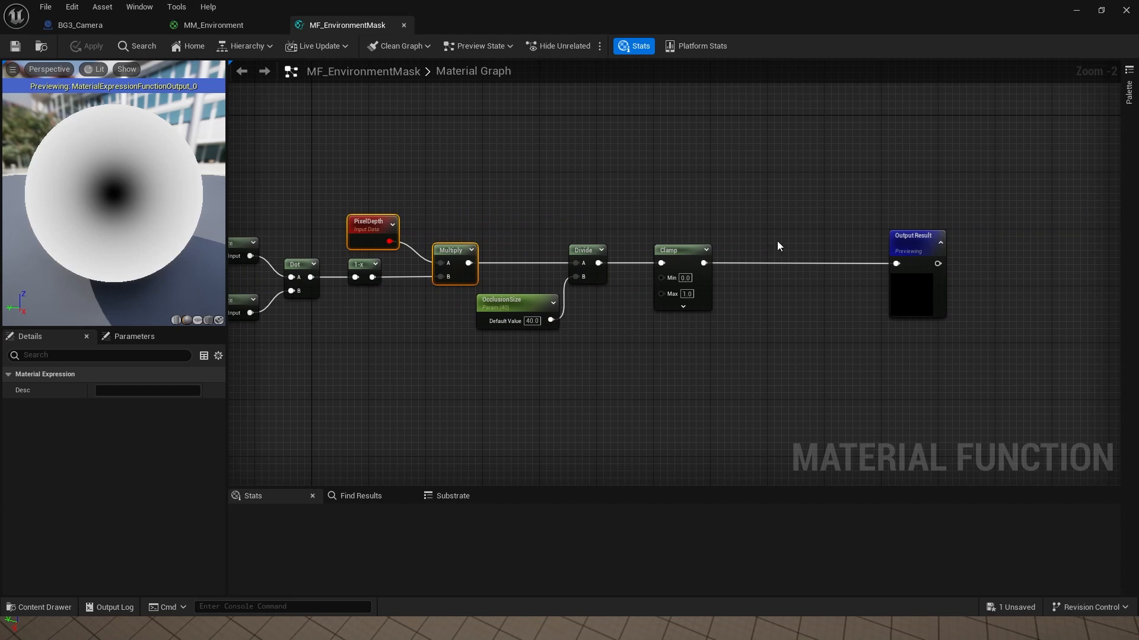
right_click_drag(777, 242, 748, 270)
Step: Add a ShadowPassSwitch node and wire its output into Output Result
right_click(748, 270)
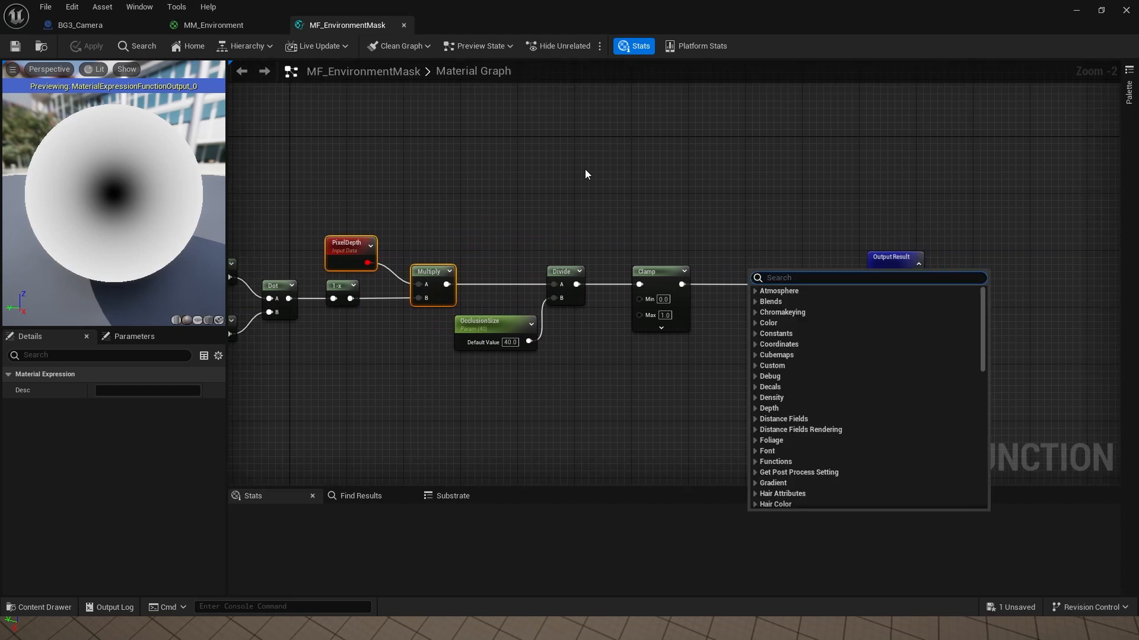
type("shadow")
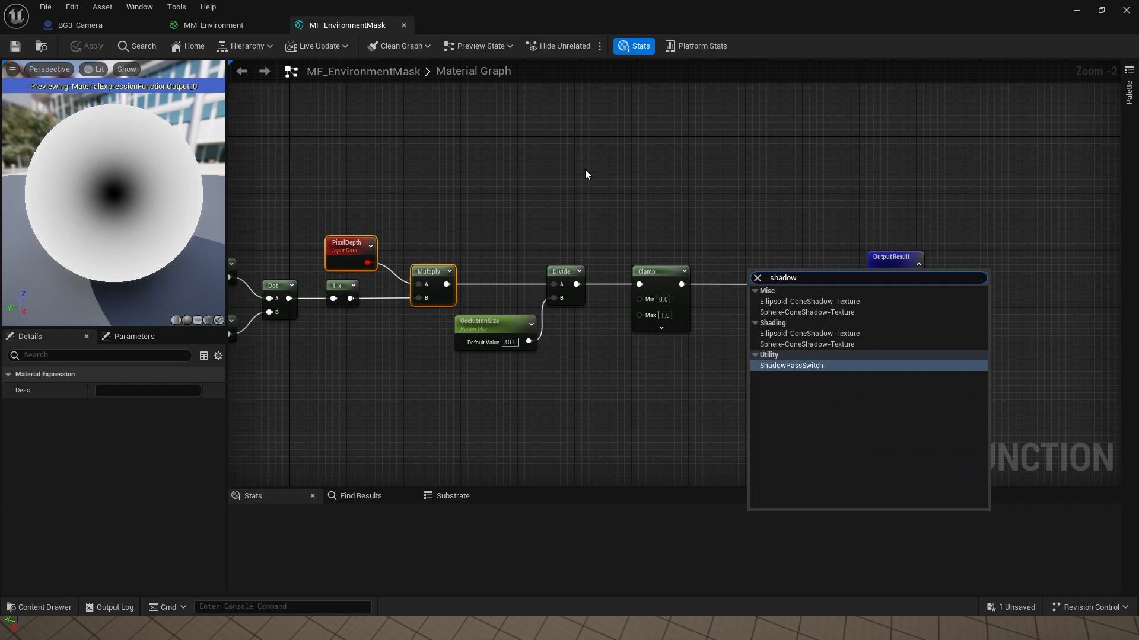
key("Return")
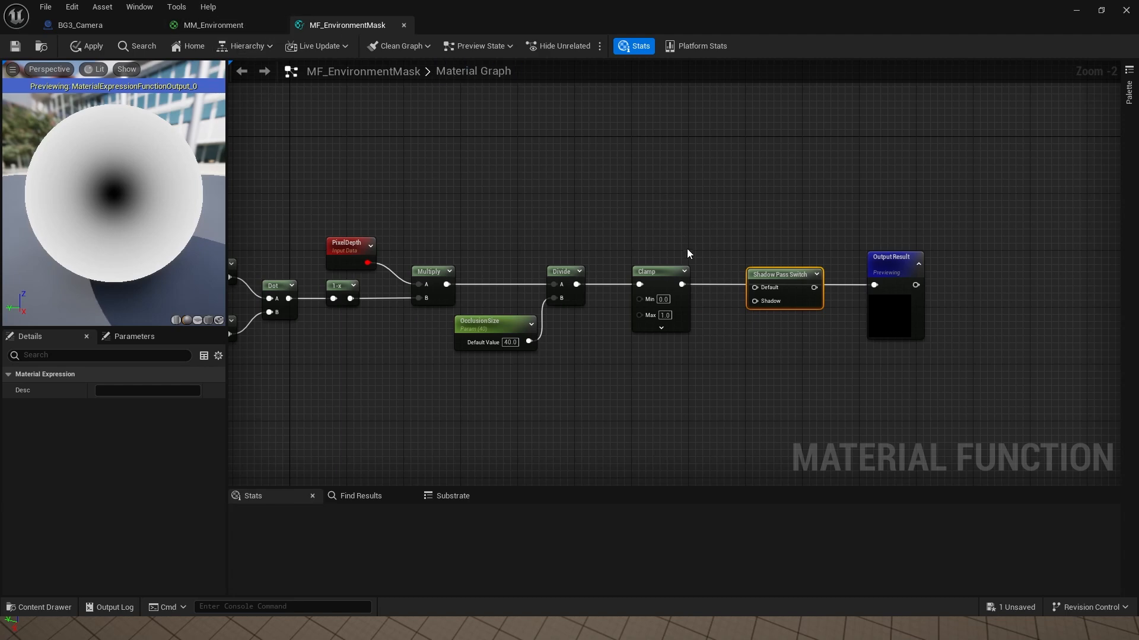
left_click_drag(682, 284, 756, 288)
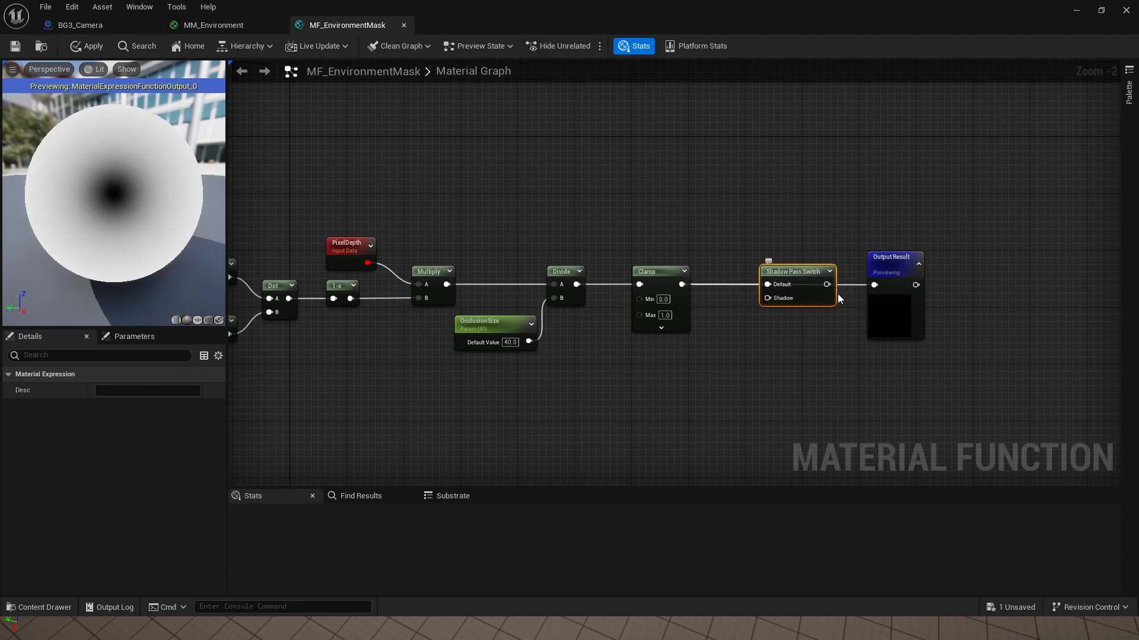
left_click_drag(827, 284, 877, 286)
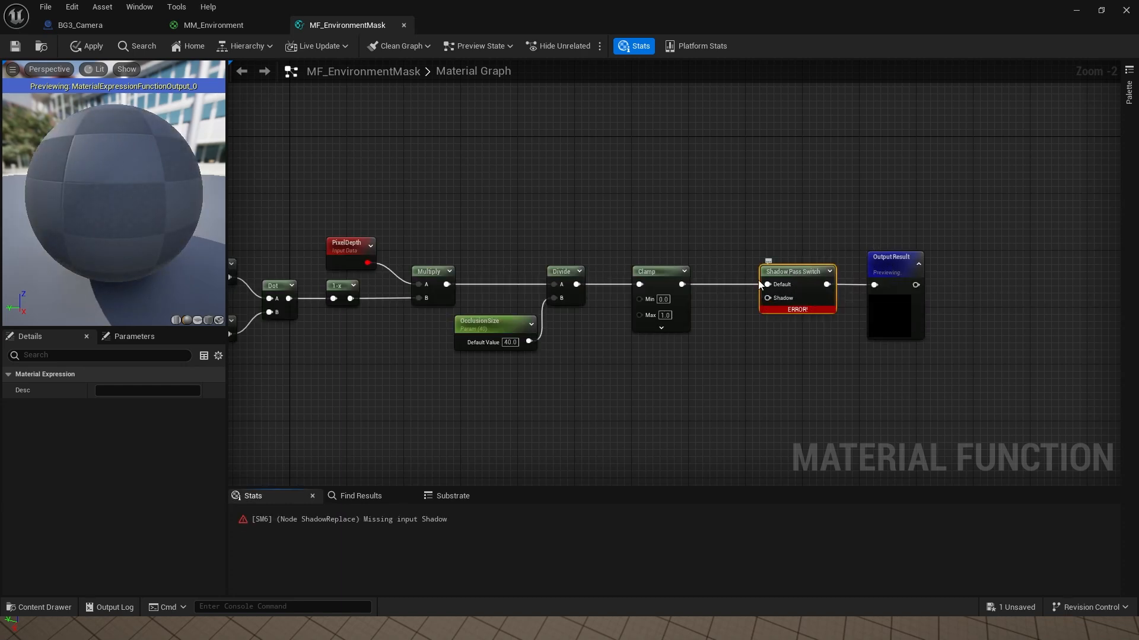
Step: Feed a constant of 1.0 into the switch's Shadow input and save the function
left_click(756, 241)
left_click_drag(767, 298, 804, 260)
left_click_drag(782, 248, 789, 238)
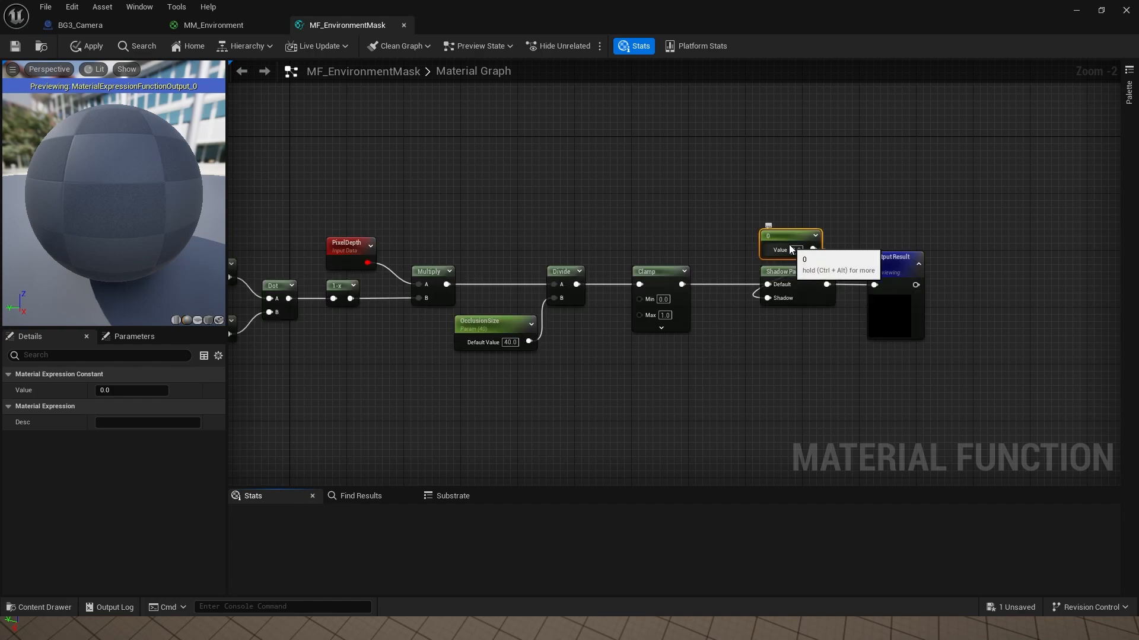
left_click(801, 250)
type("1")
key("Return")
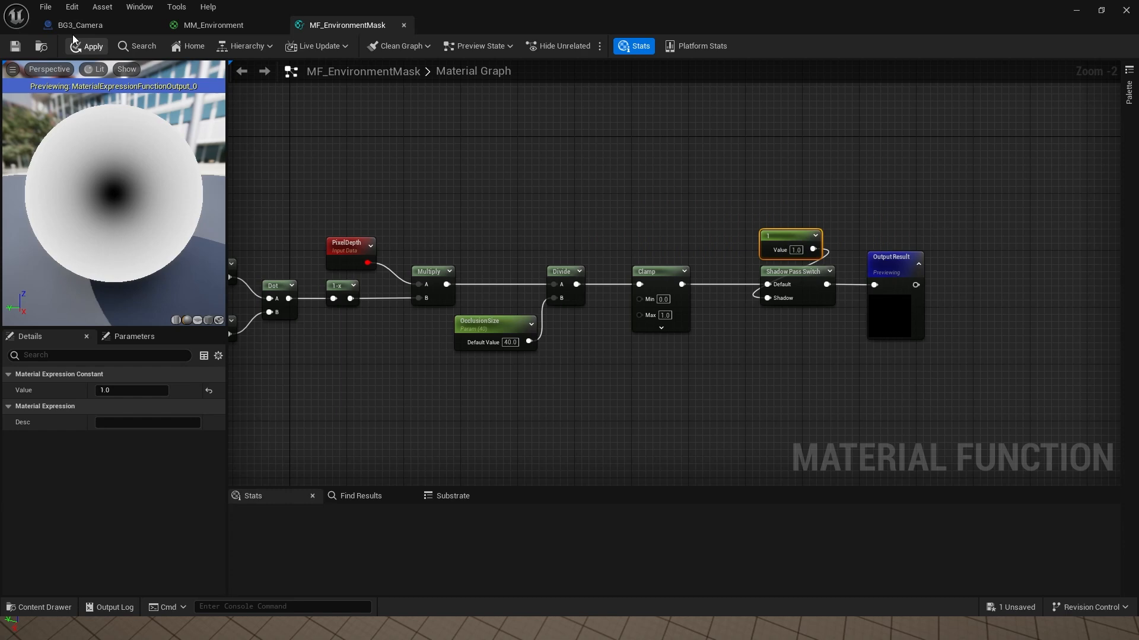
left_click(17, 44)
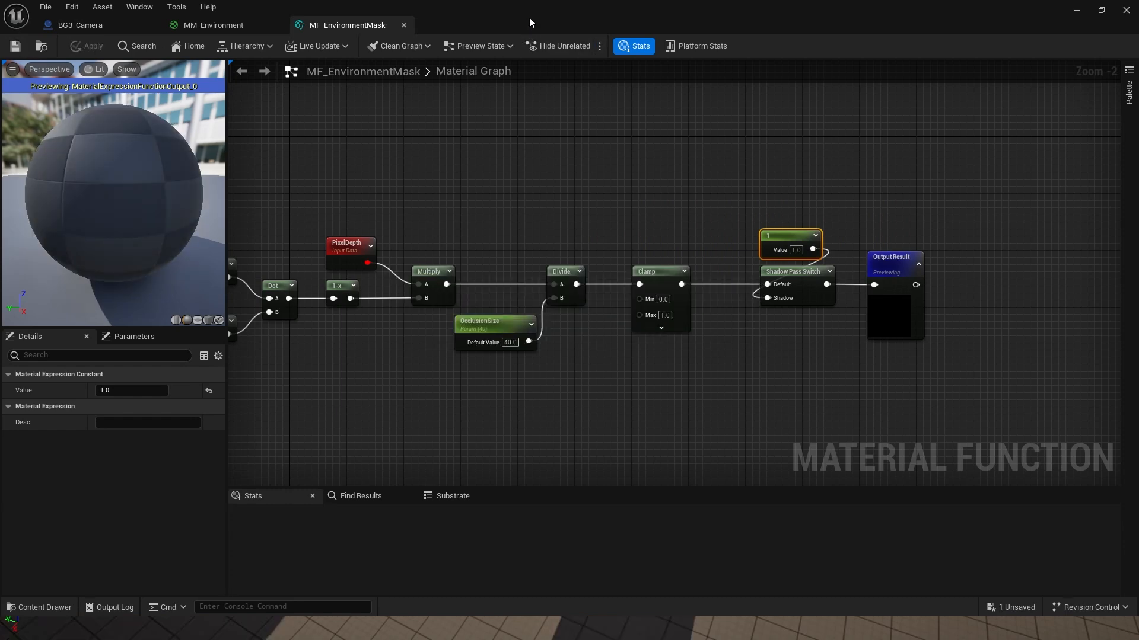
Step: Rotate the front orange block on its Z axis to -20 degrees
left_click_drag(530, 20, 1138, 401)
right_click_drag(714, 337, 671, 354)
key("s")
key("w")
left_click(714, 333)
key("e")
mouse_move(670, 354)
left_mouse_down()
mouse_move(736, 357)
mouse_move(674, 354)
left_mouse_up()
Step: Select the constant and Shadow Pass Switch nodes together, then view the walls again
left_click_drag(1138, 279, 506, 2)
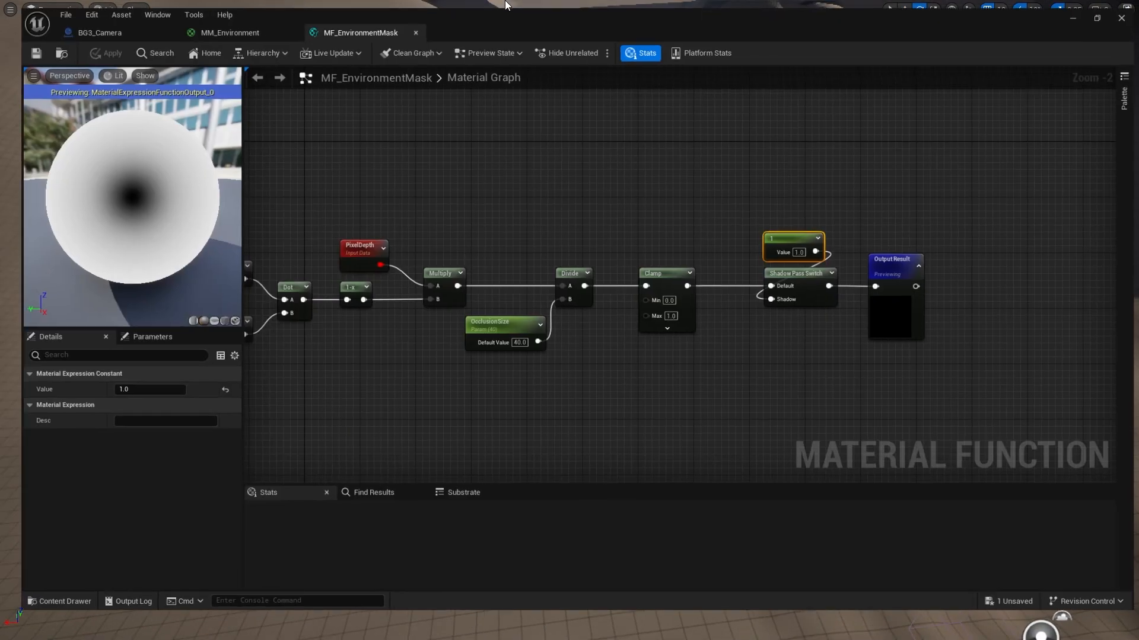
left_click_drag(763, 251, 812, 315)
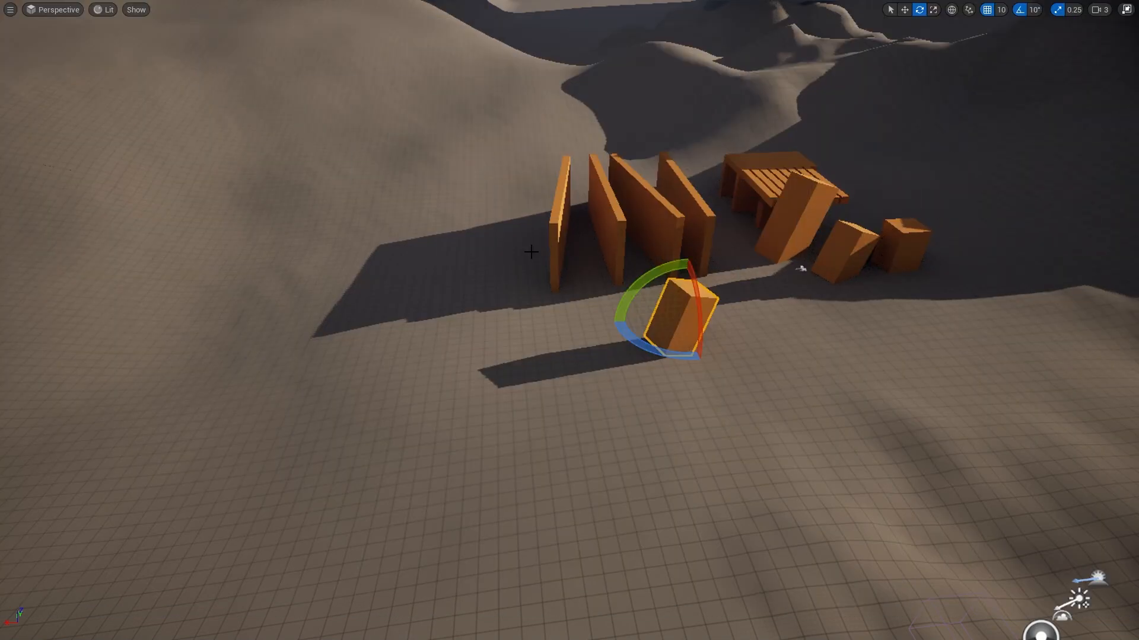
key("w")
right_click_drag(531, 252, 533, 241)
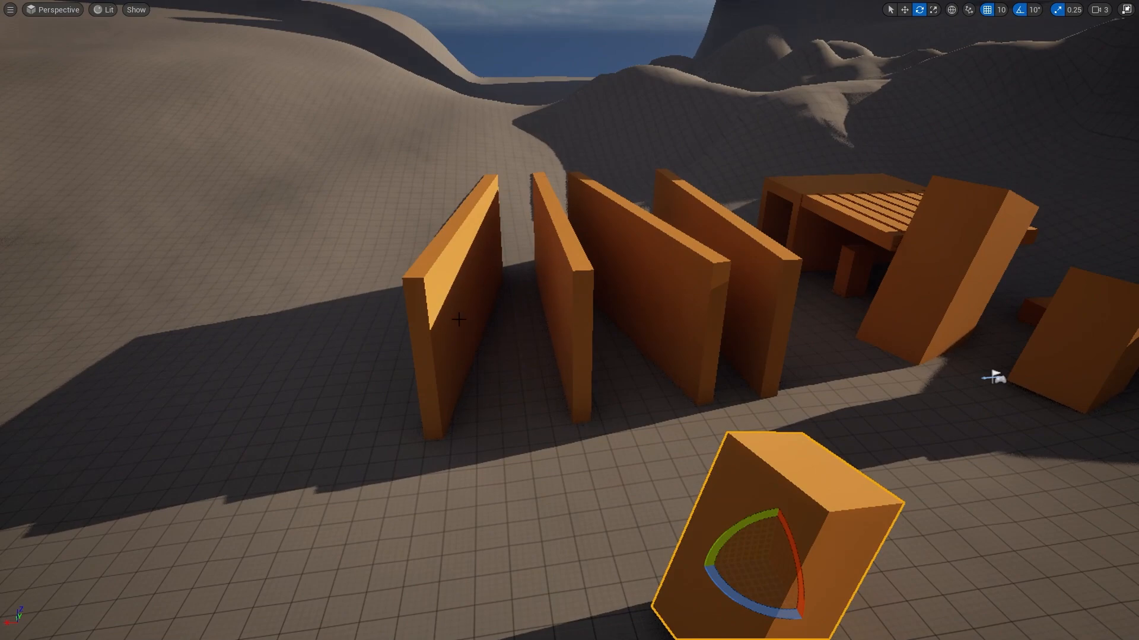
left_click_drag(1138, 231, 549, 1)
right_click_drag(718, 336, 722, 335)
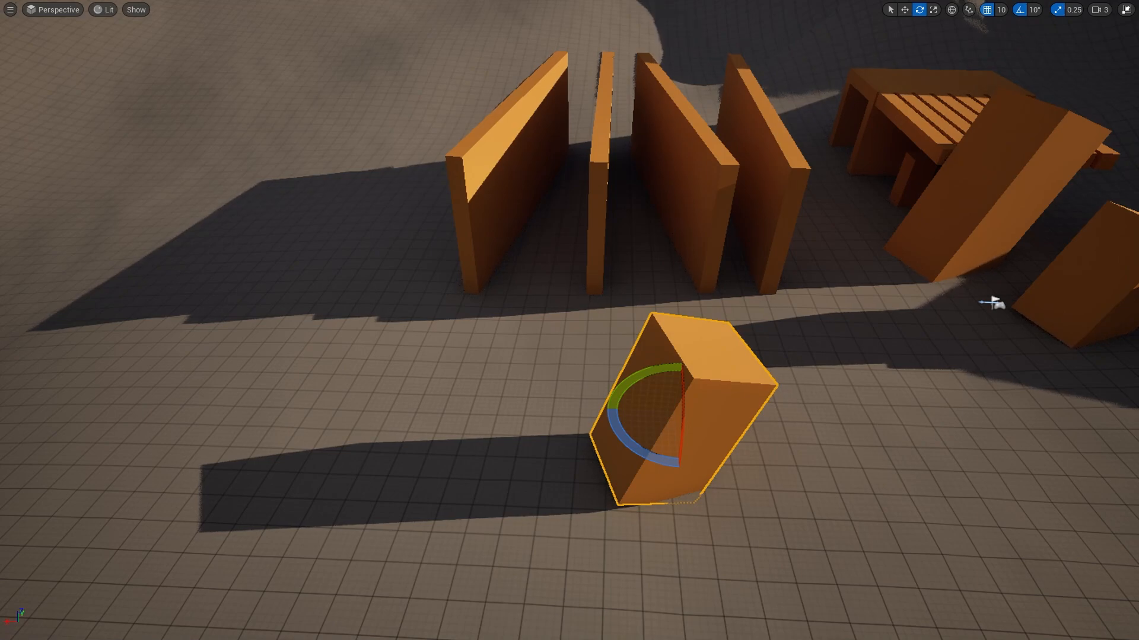
Step: Look over the blocks, check the Subtract and Normalize nodes, then start playing the level
right_click_drag(782, 263, 687, 231)
key("d")
key("w")
key("q")
key("a")
key("e")
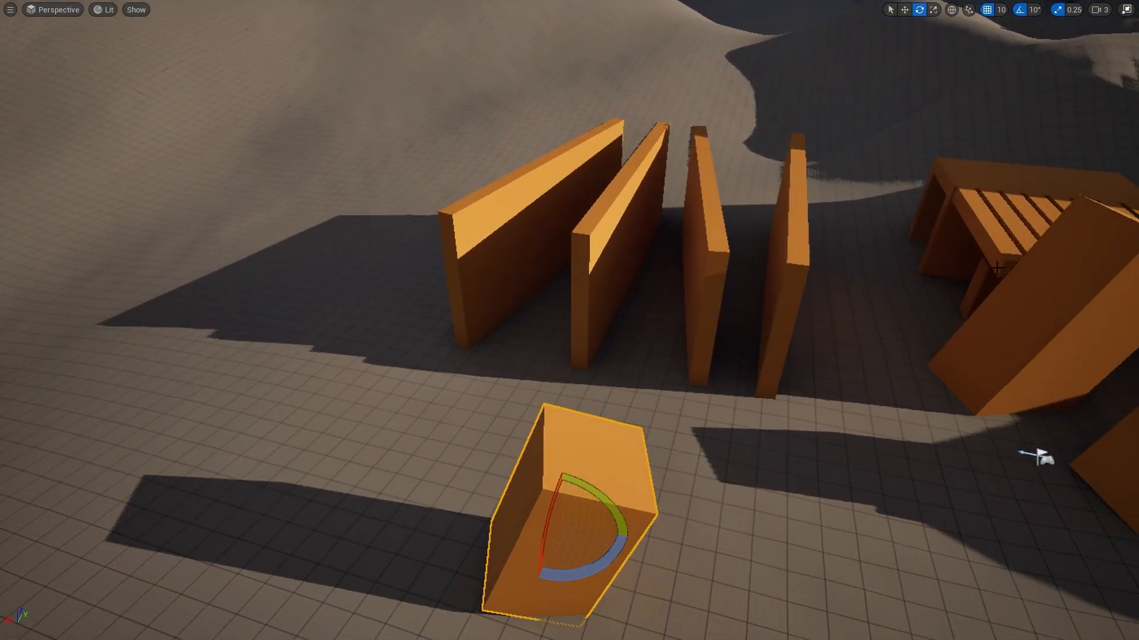
left_click_drag(451, 1, 427, 1)
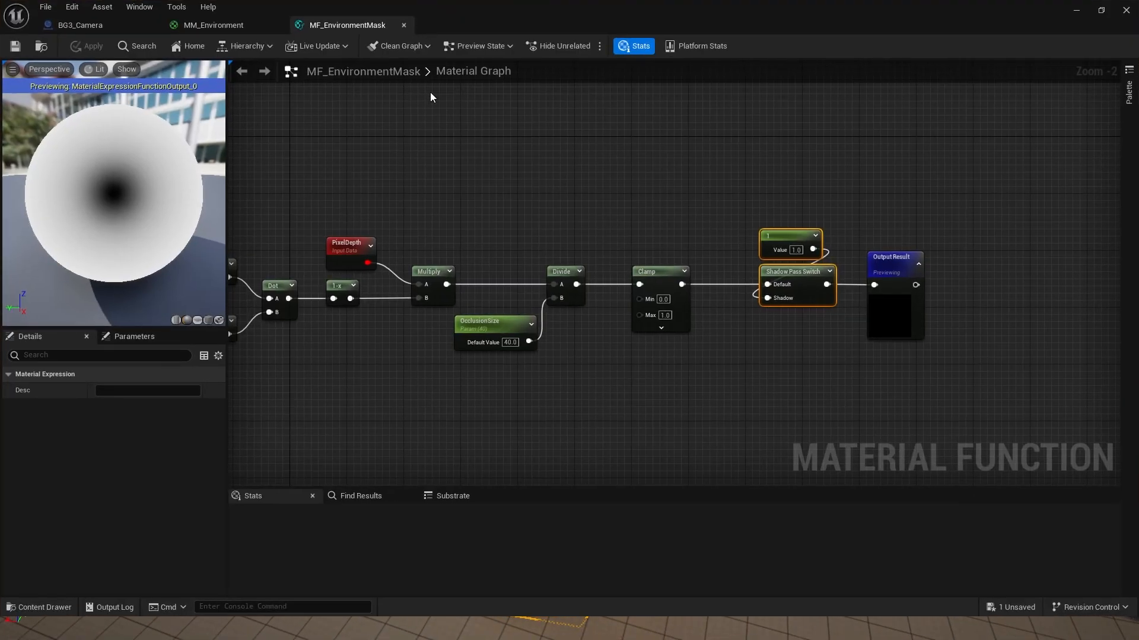
right_click_drag(425, 218, 573, 210)
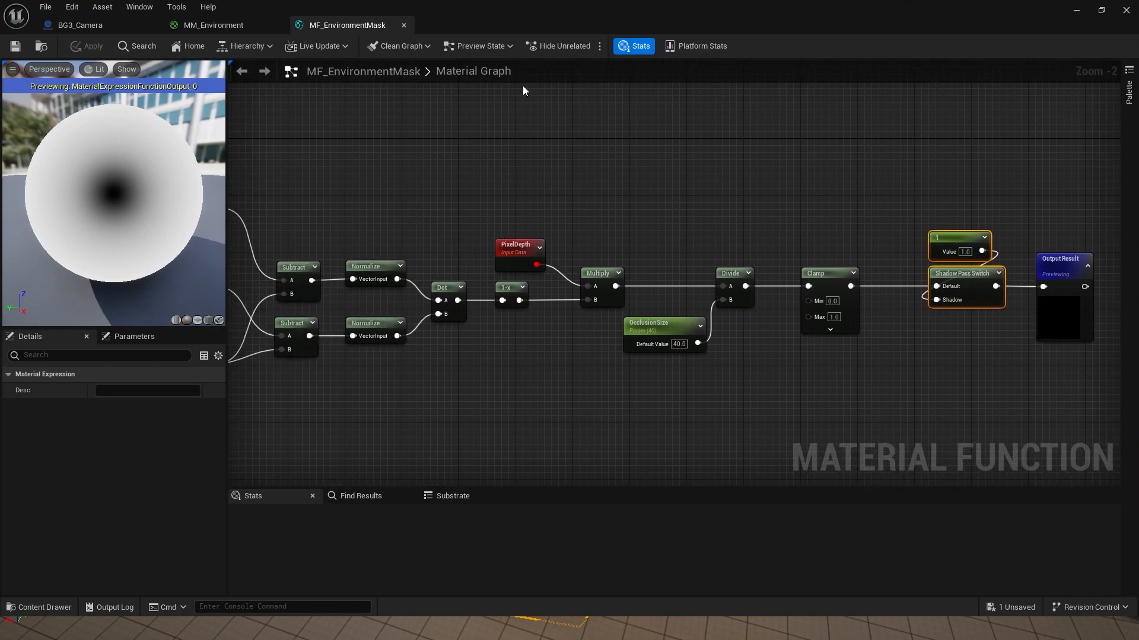
left_click_drag(531, 9, 1138, 273)
key("a")
mouse_move(547, 354)
right_mouse_down()
mouse_move(585, 354)
mouse_move(522, 356)
mouse_move(549, 355)
right_mouse_up()
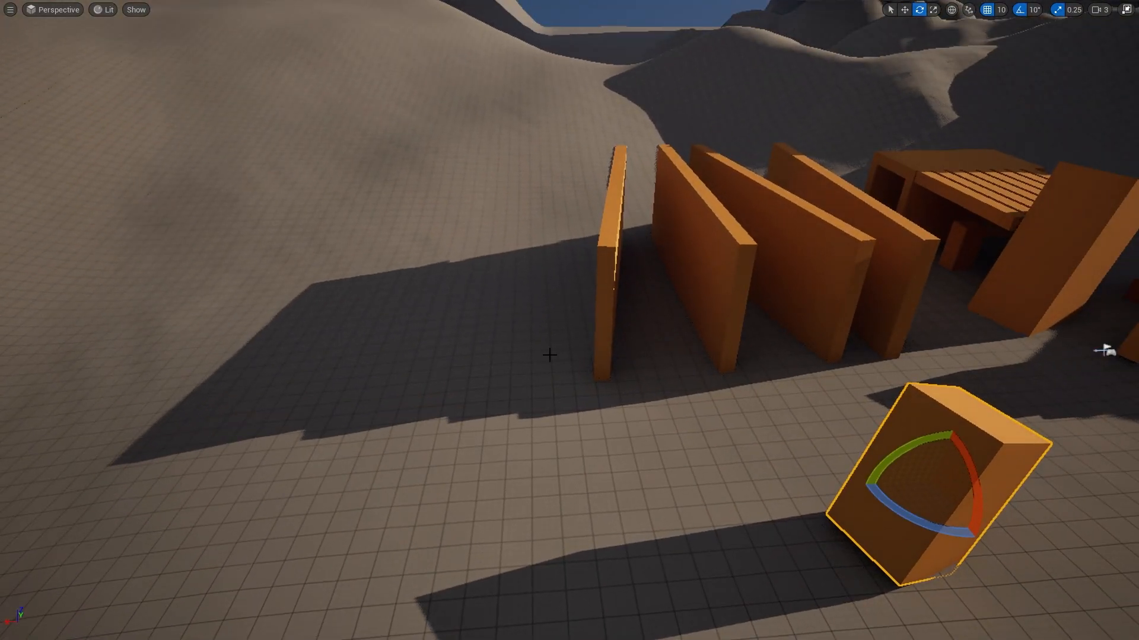
key("alt+p")
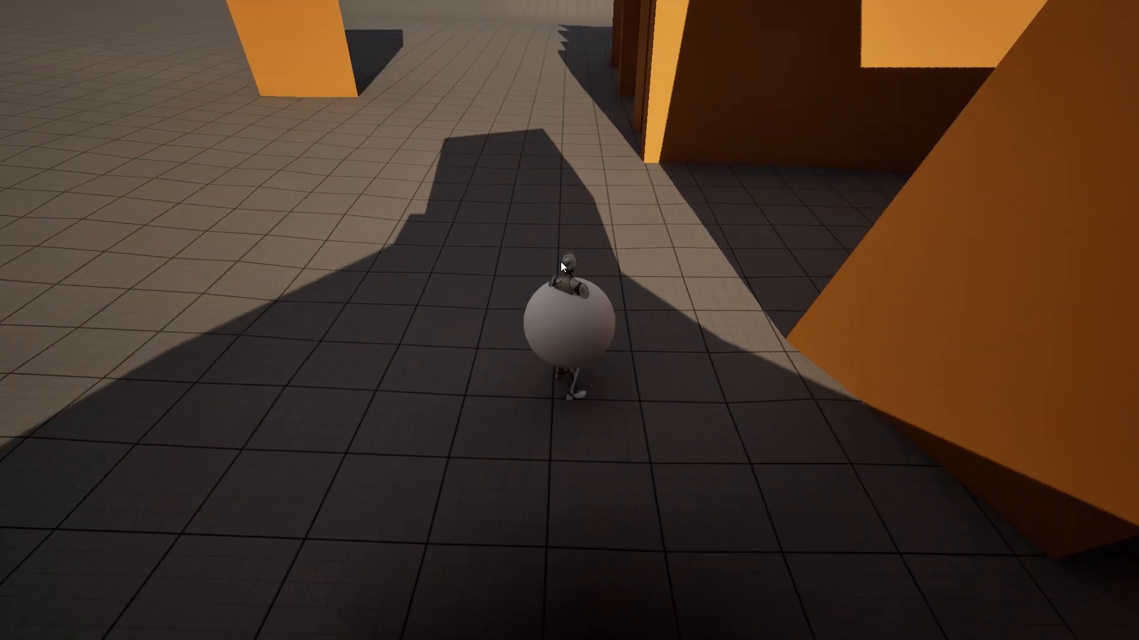
Step: Send the sphere behind the walls and swing the camera to inspect the round hole
left_click(589, 179)
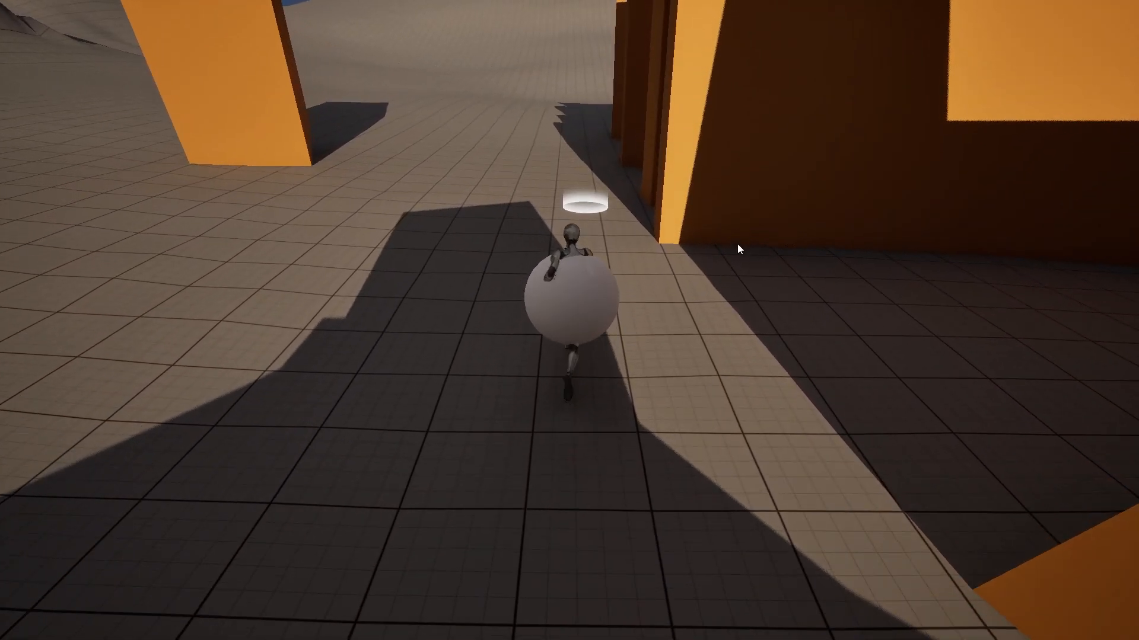
left_click(971, 301)
key("w")
mouse_move(461, 230)
middle_mouse_down()
mouse_move(717, 260)
mouse_move(628, 232)
mouse_move(638, 239)
middle_mouse_up()
key("s")
scroll(640, 229, "up", 3)
key("a")
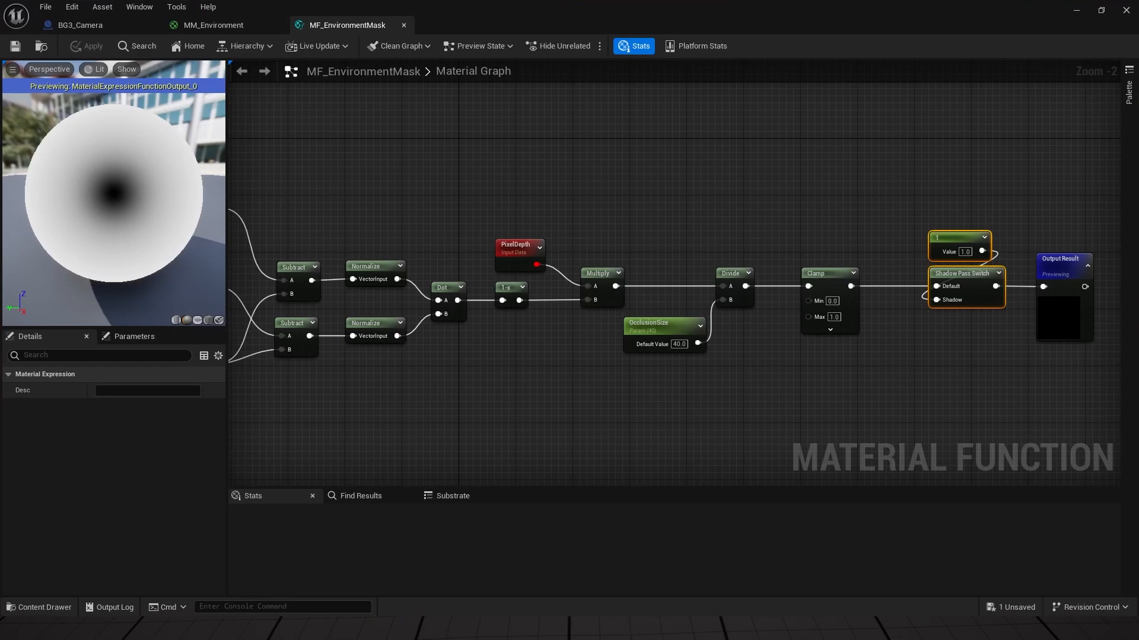
Step: Search 'noise' to add a Noise node and place it below the Subtract nodes
right_click_drag(422, 378, 759, 351)
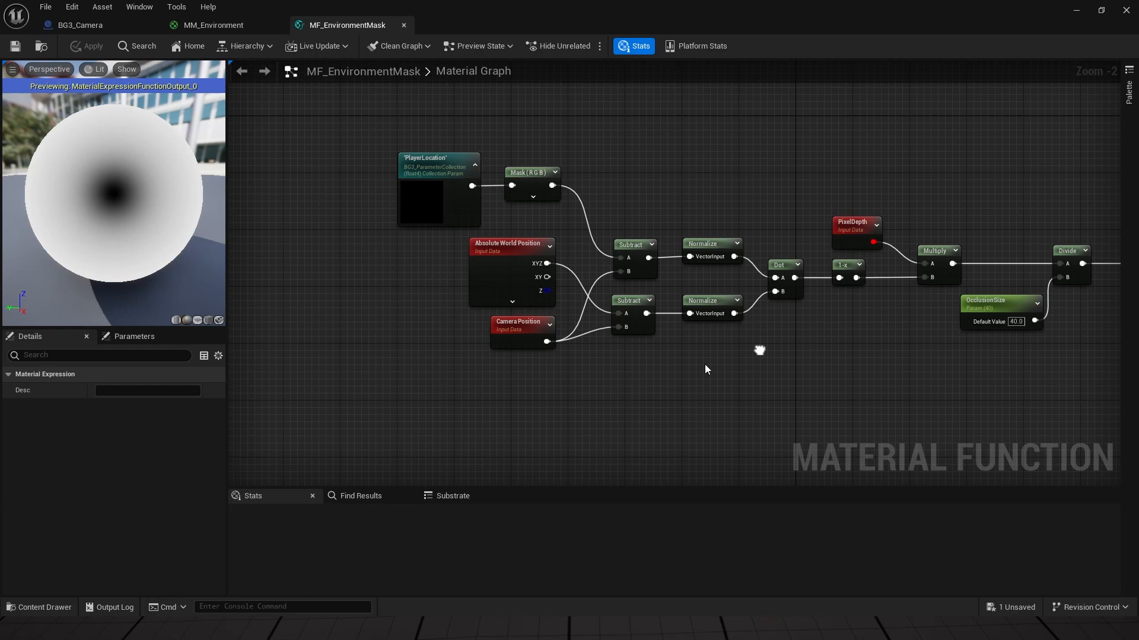
right_click(656, 412)
type("noise")
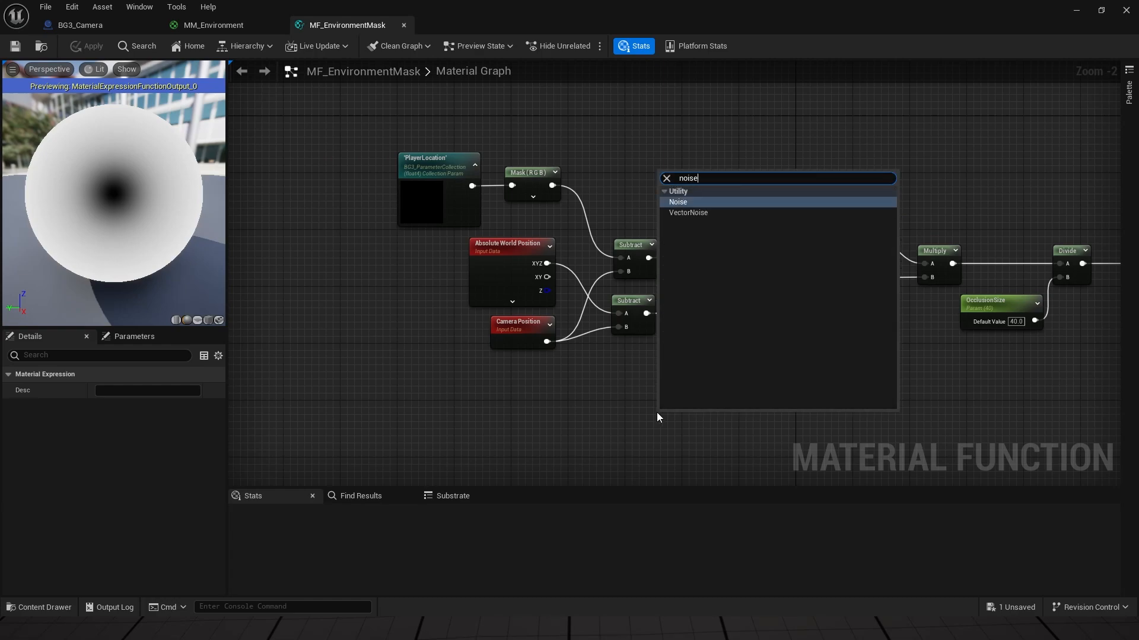
key("Escape")
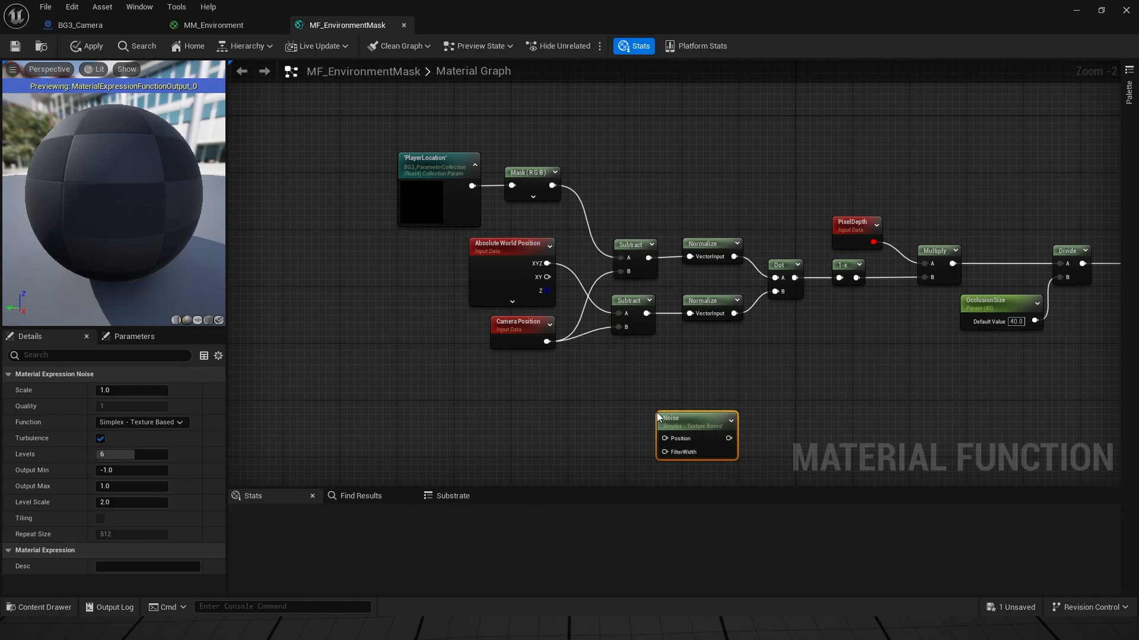
left_click_drag(657, 416, 619, 398)
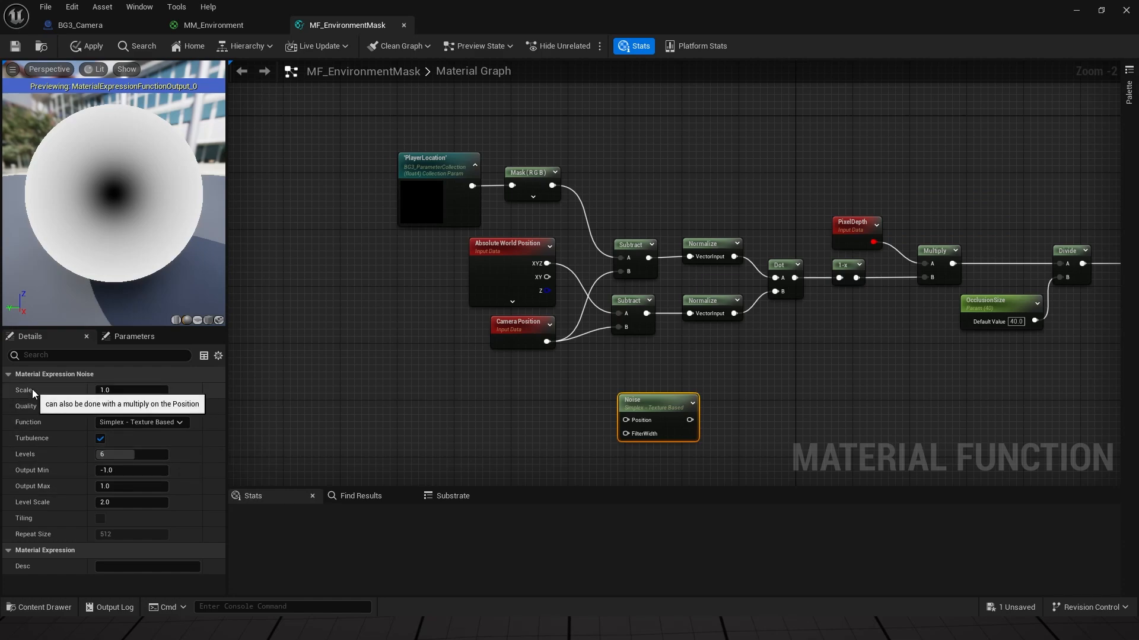
Step: Set the Noise to Fast Gradient - 3D Texture, Scale 0.03, Levels 1, Output Min 0
left_click(113, 392)
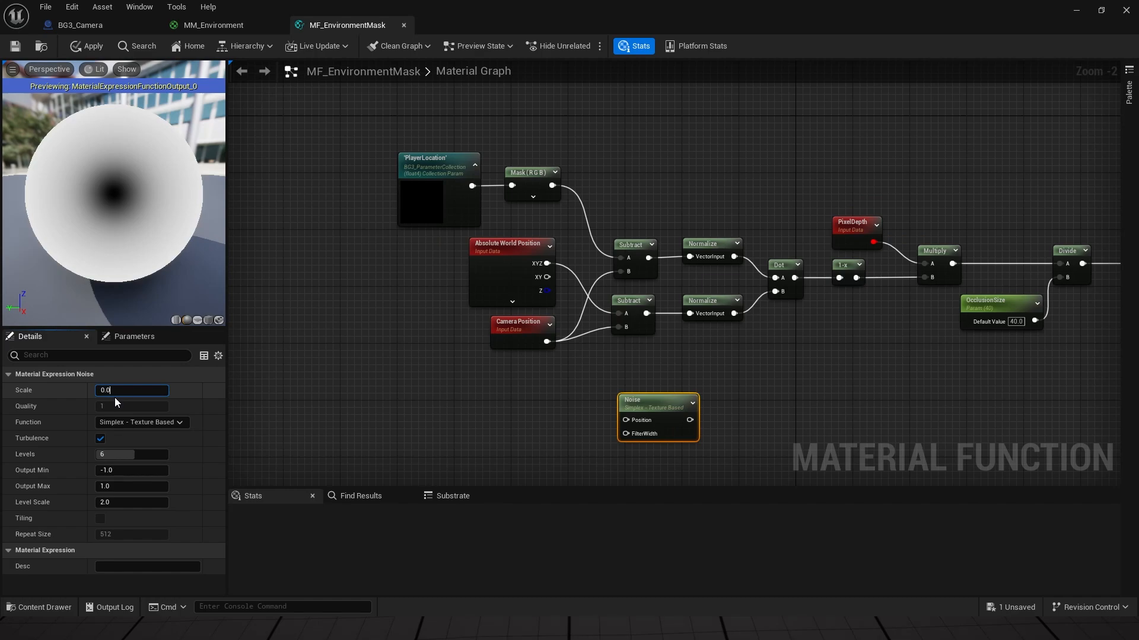
key("Return")
left_click(152, 421)
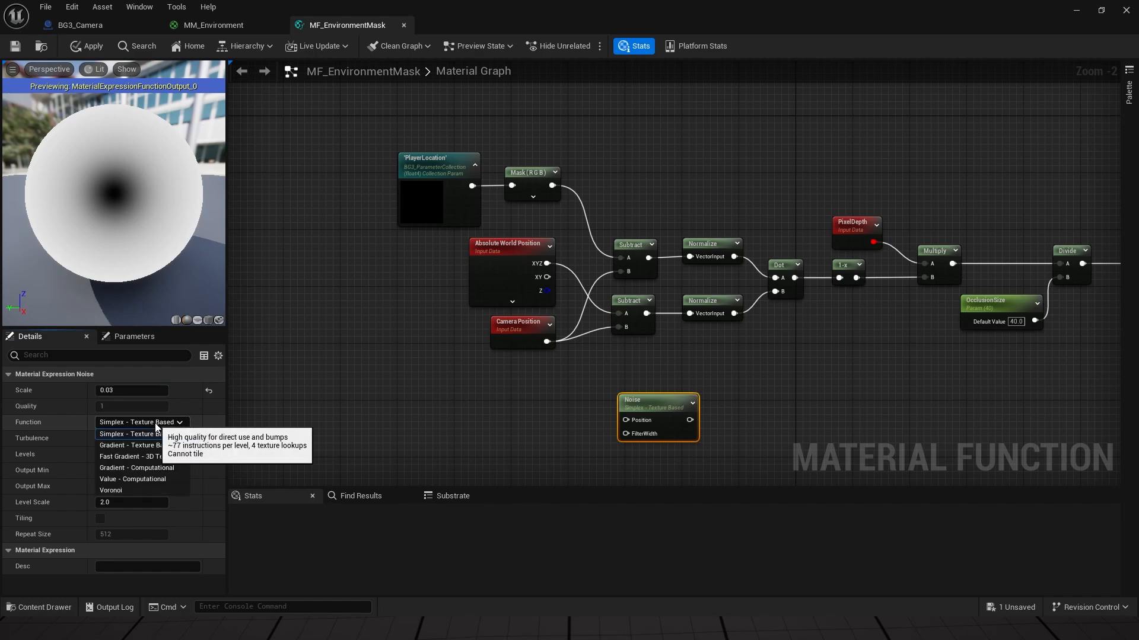
left_click(172, 457)
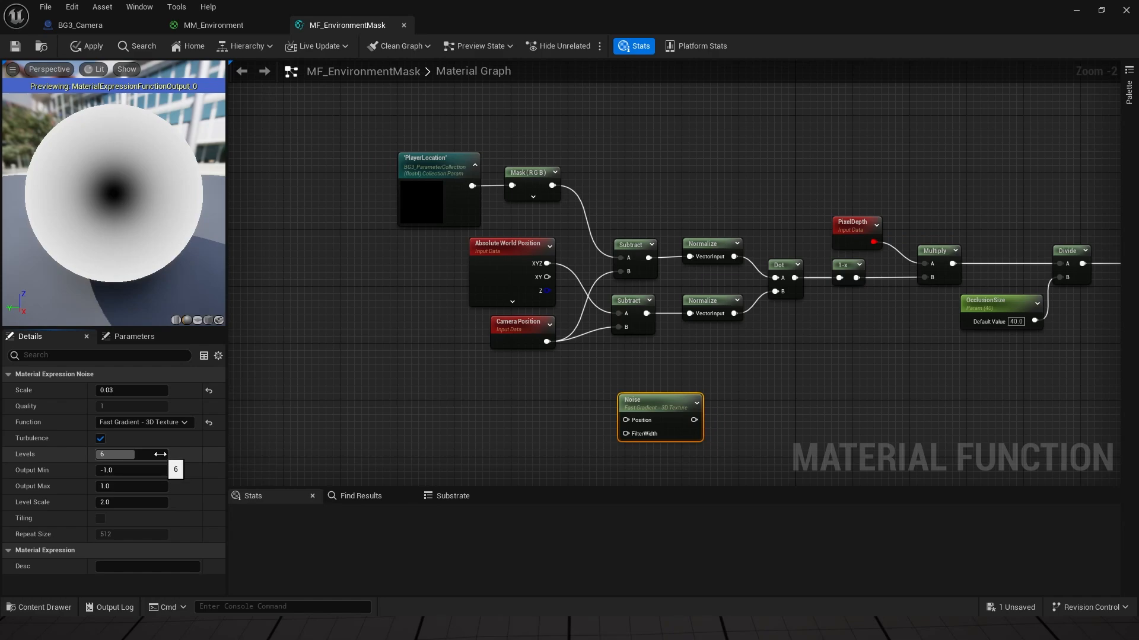
left_click(126, 455)
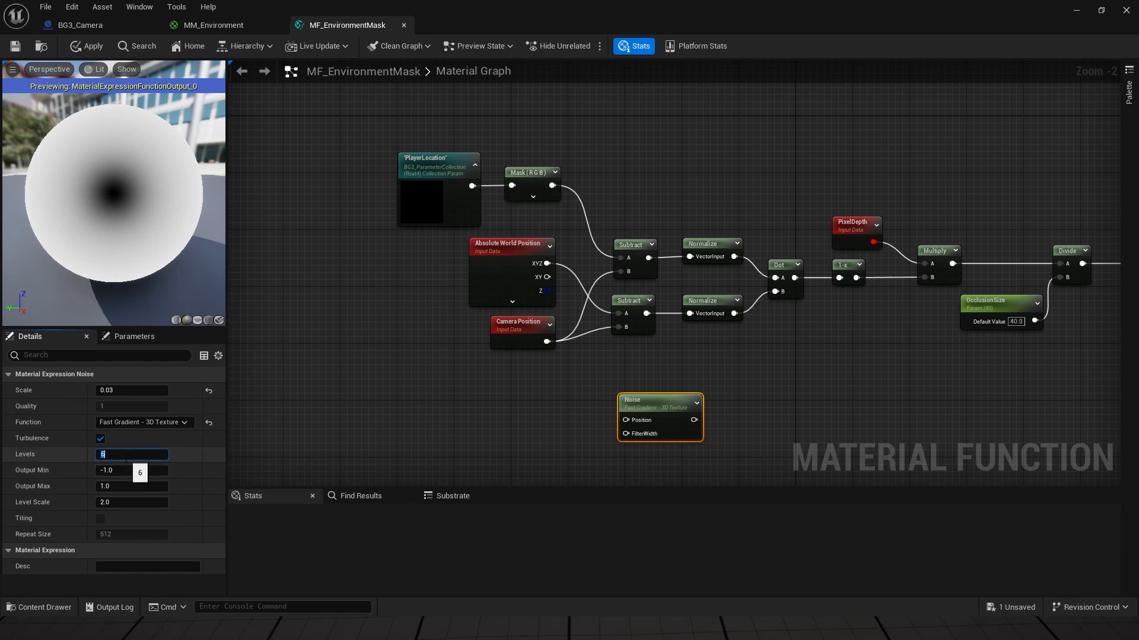
type("1")
key("Return")
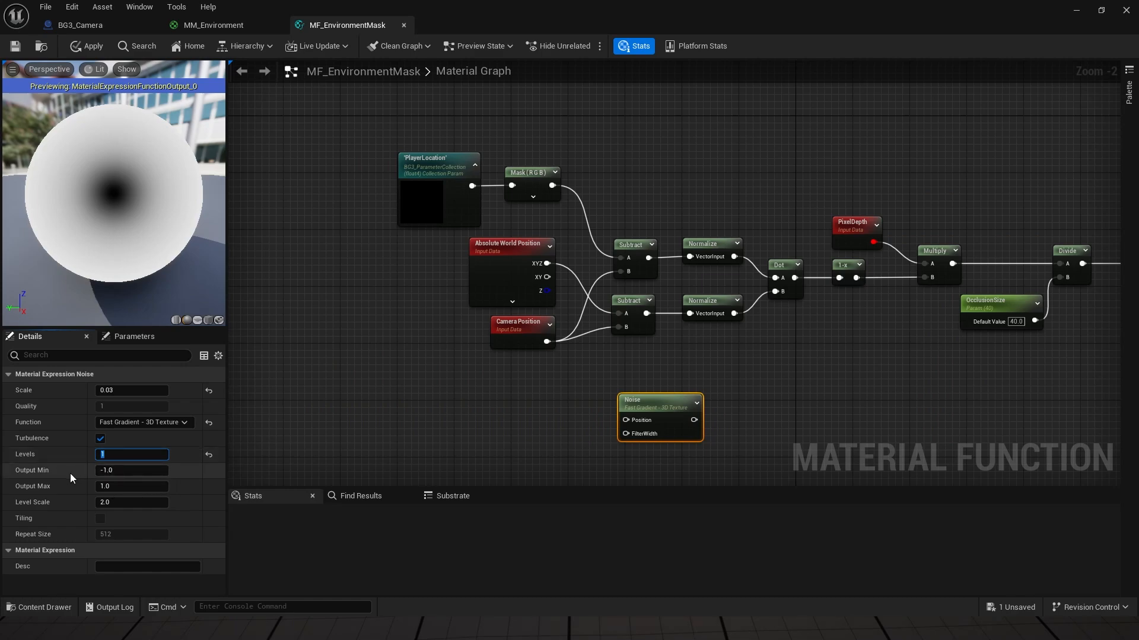
left_click(127, 471)
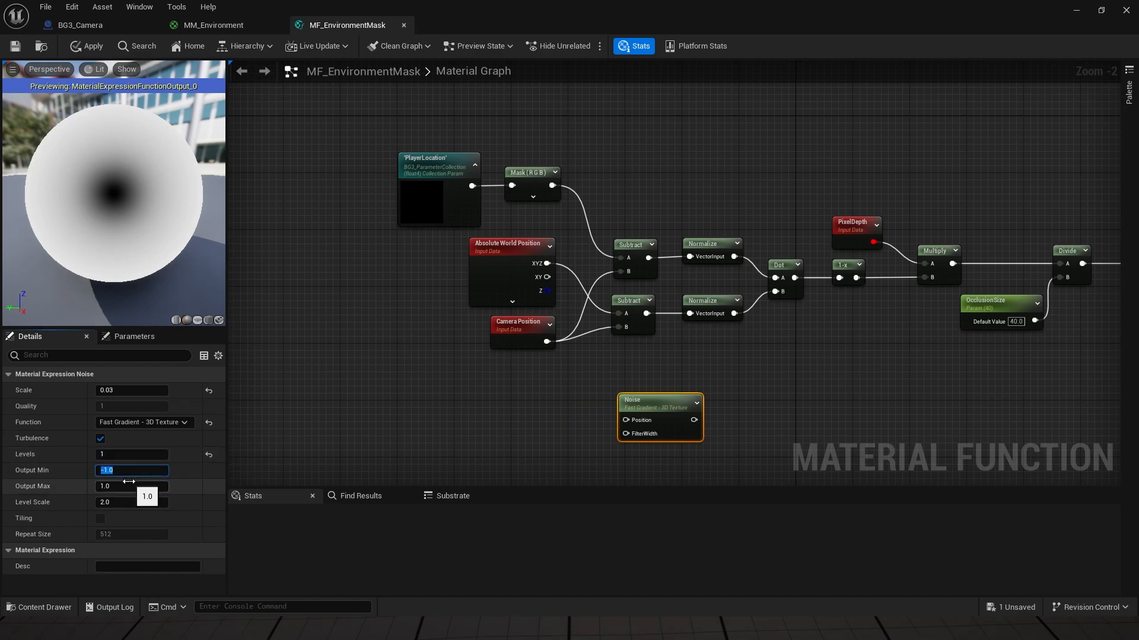
type("0")
key("Return")
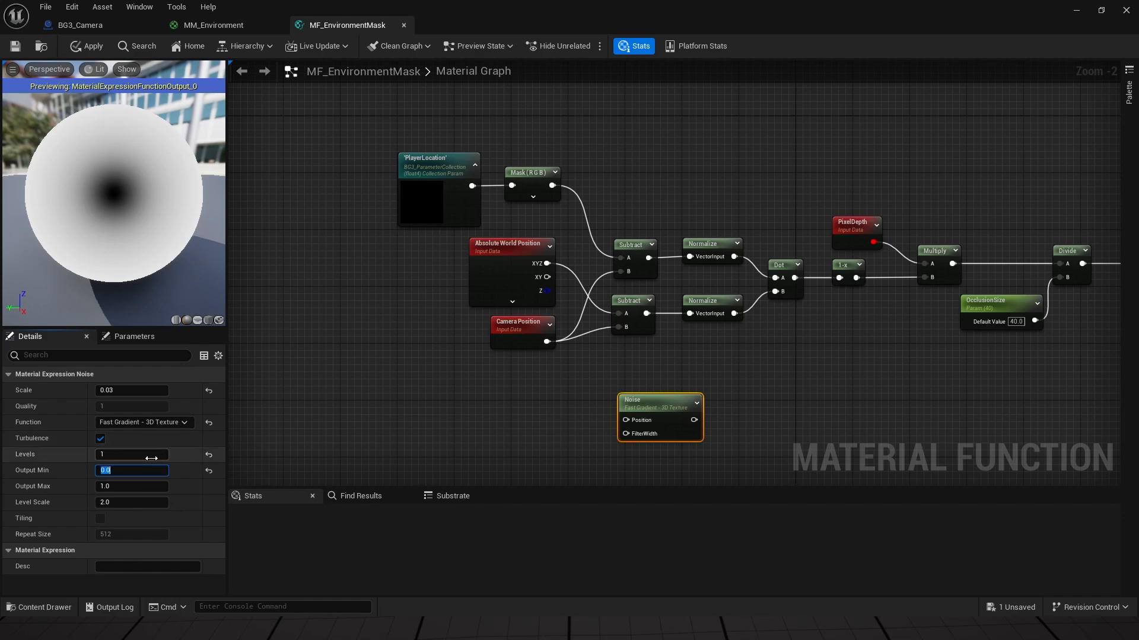
Step: Add a constant of 1 and wire it into the Noise FilterWidth input
right_click_drag(325, 422, 253, 419)
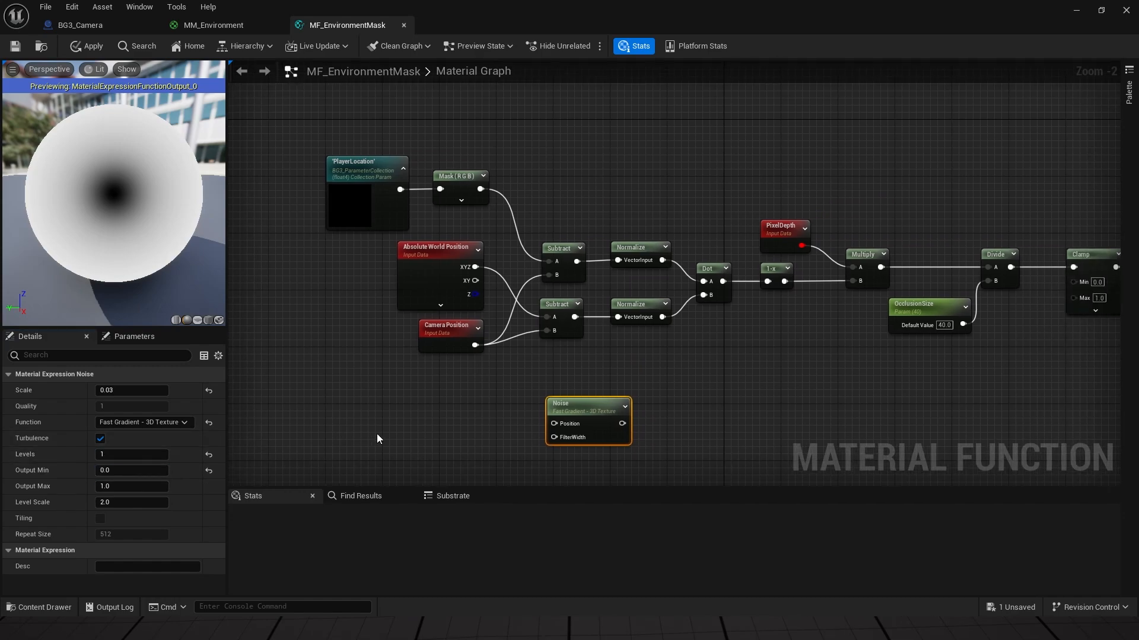
left_click_drag(571, 407, 585, 414)
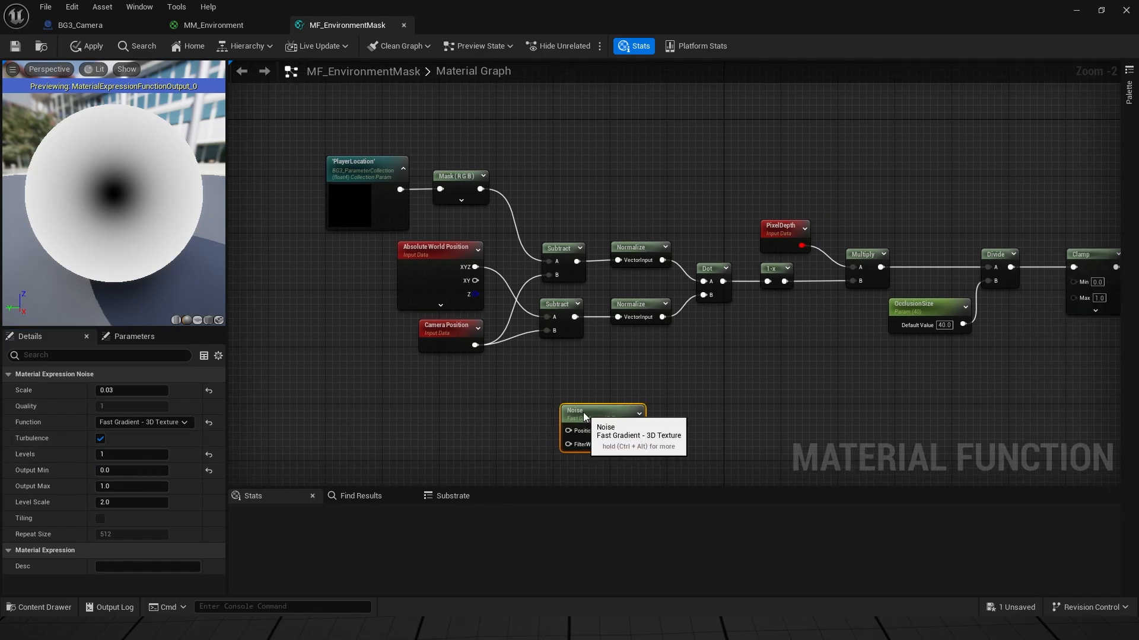
left_click(483, 432)
left_click_drag(536, 451, 568, 445)
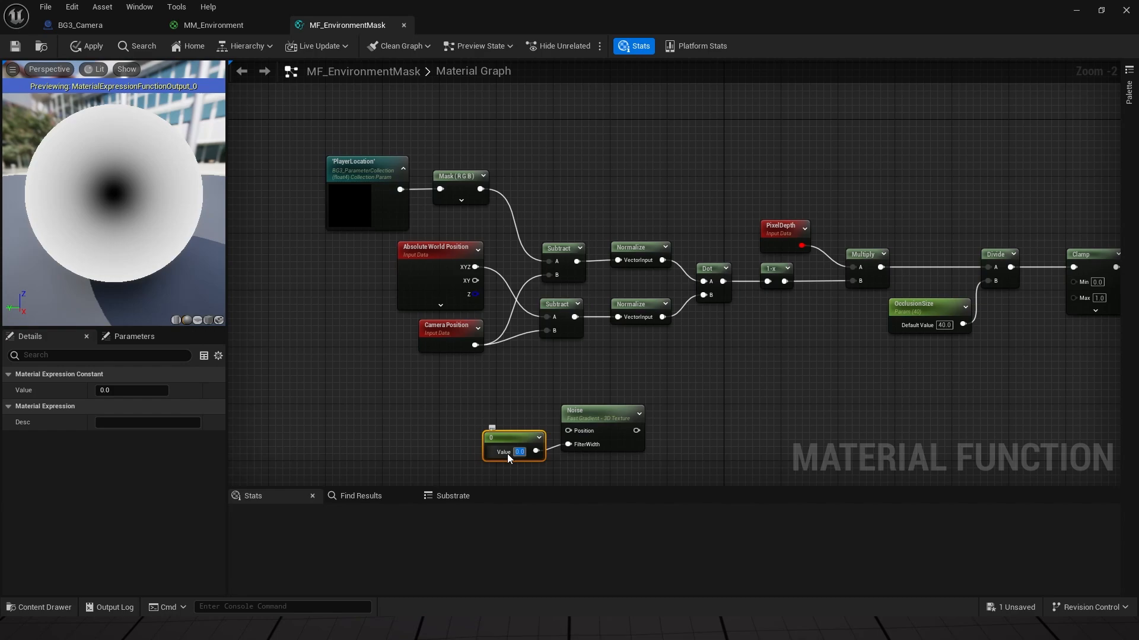
type("1")
key("Return")
left_click_drag(524, 437, 500, 432)
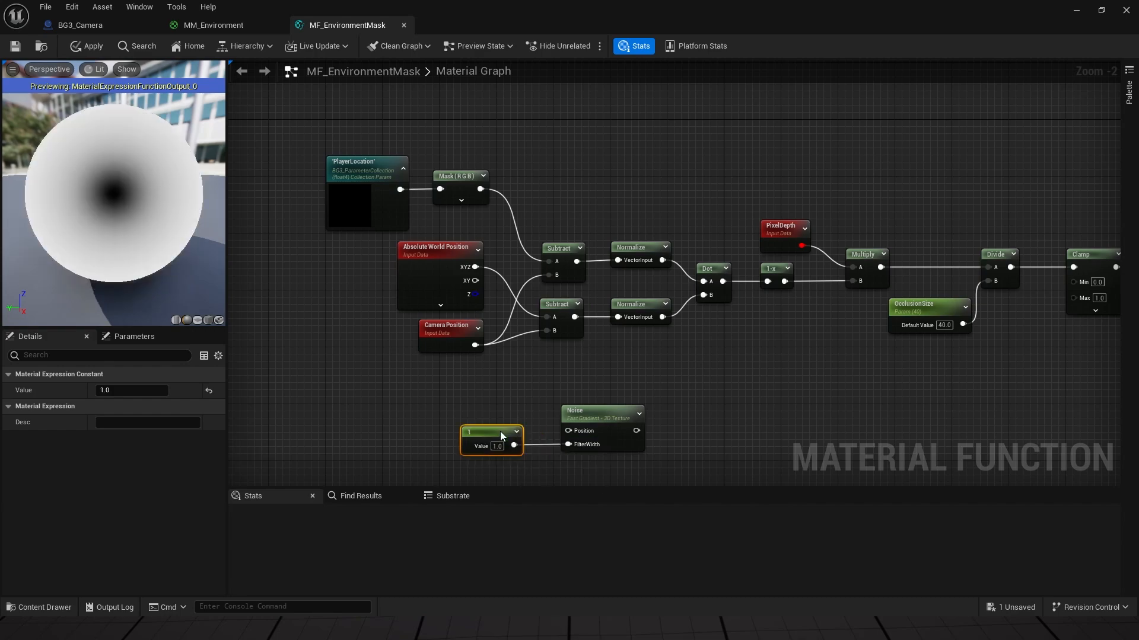
Step: Wire Absolute World Position into the Noise Position input and tidy the nodes
right_click_drag(739, 442, 689, 436)
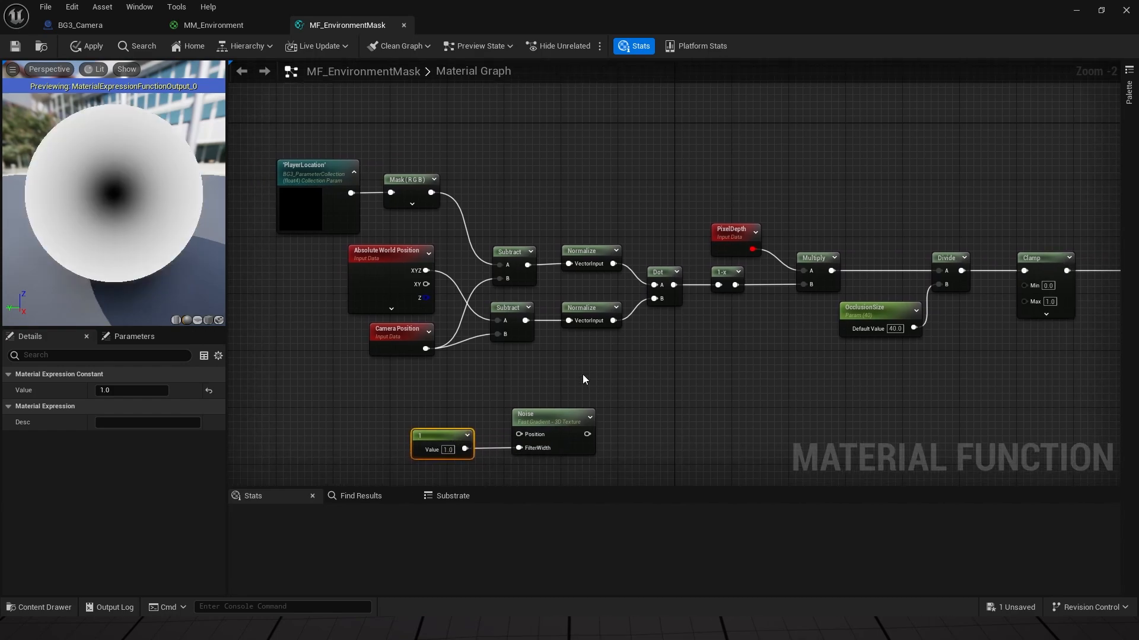
right_click_drag(582, 379, 617, 390)
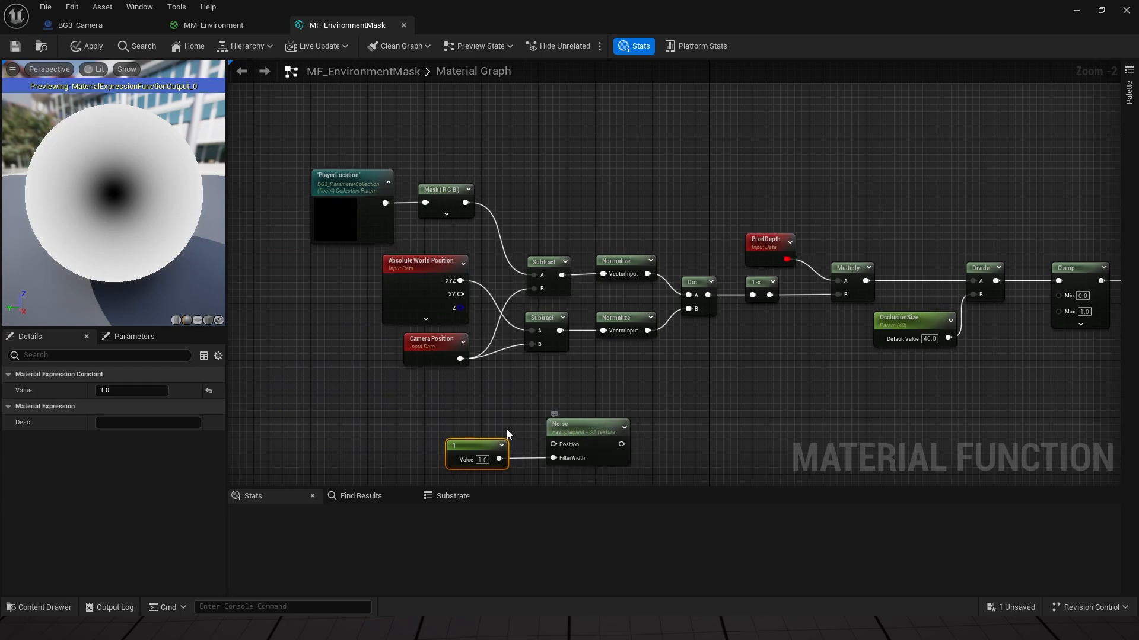
right_click_drag(506, 430, 516, 401)
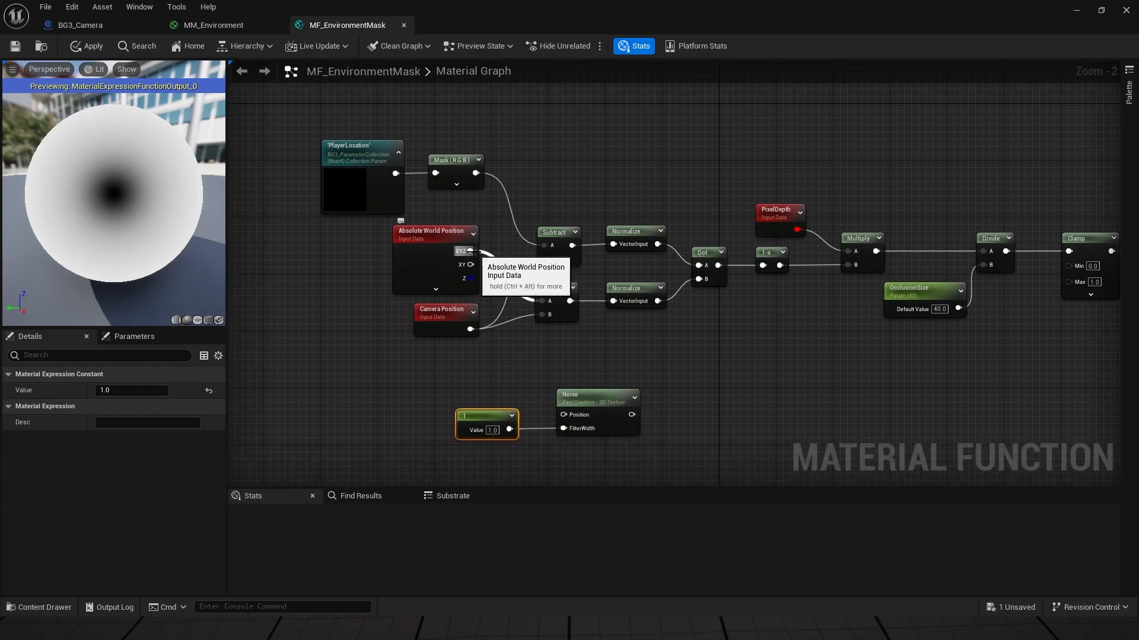
left_click_drag(470, 251, 564, 422)
left_click_drag(483, 389, 600, 440)
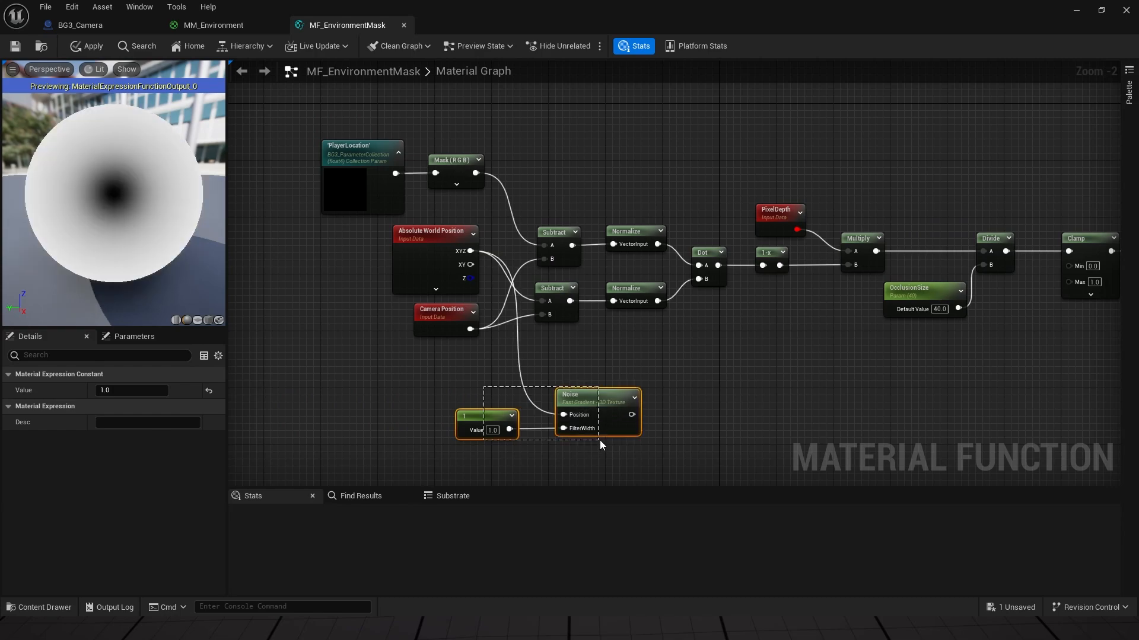
left_click_drag(599, 397, 578, 402)
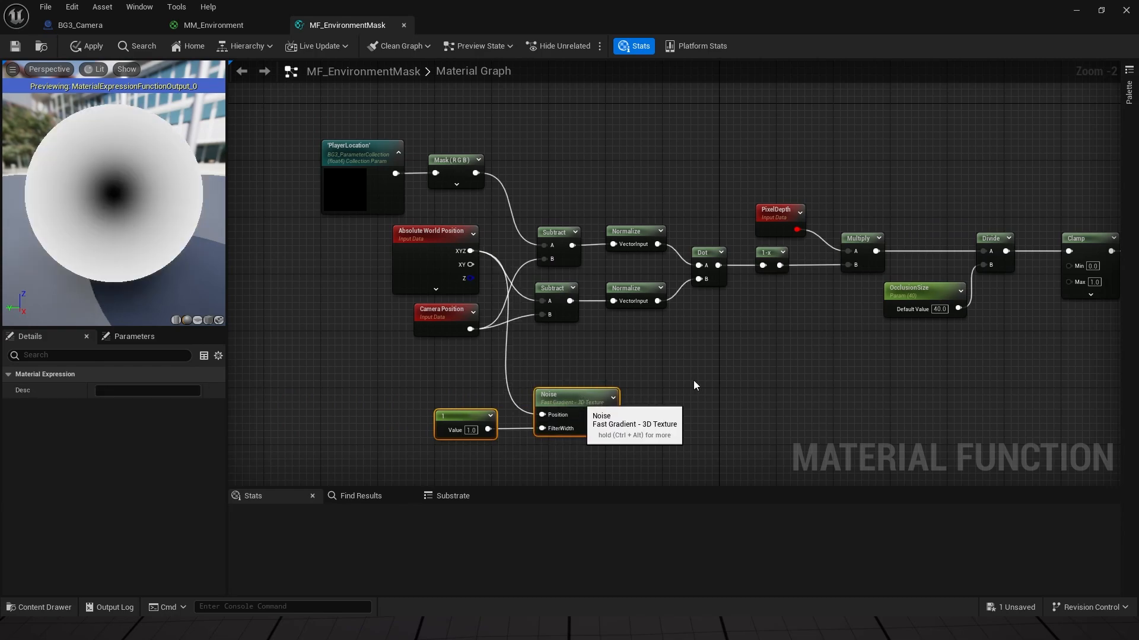
right_click_drag(579, 401, 472, 377)
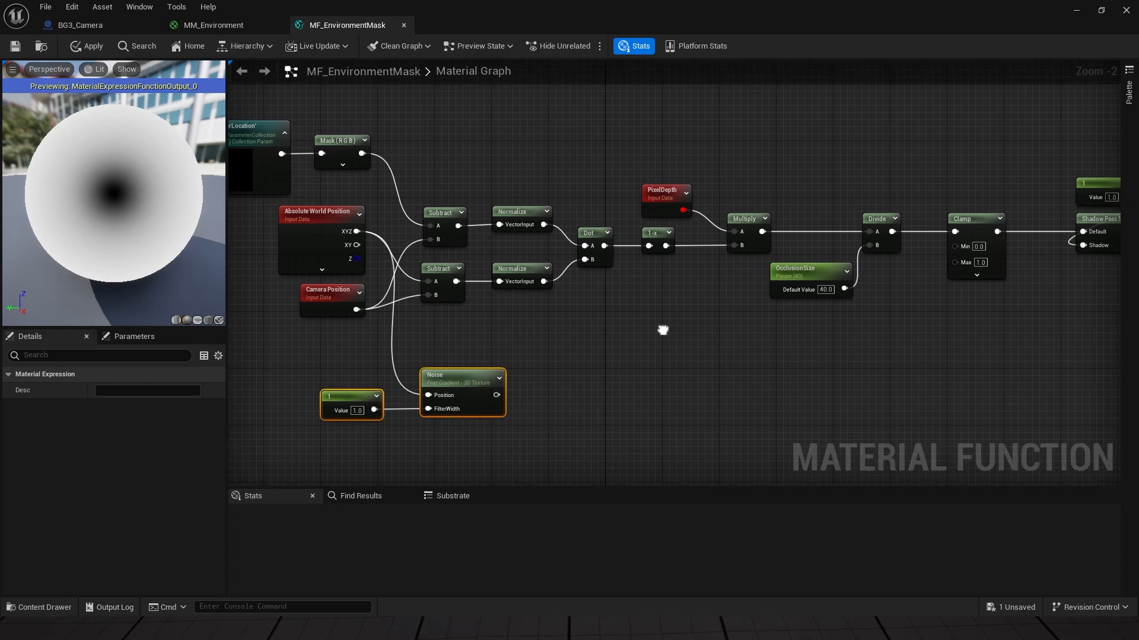
Step: Shift the Clamp through Output Result nodes right to make room
right_click_drag(660, 325, 597, 321)
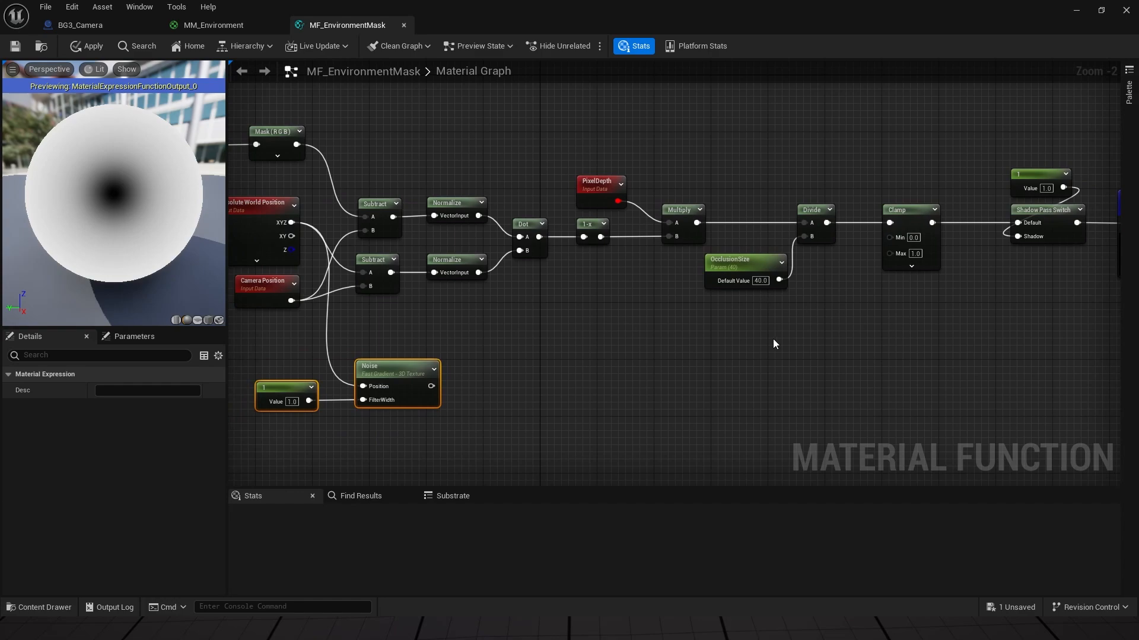
right_click_drag(772, 343, 625, 345)
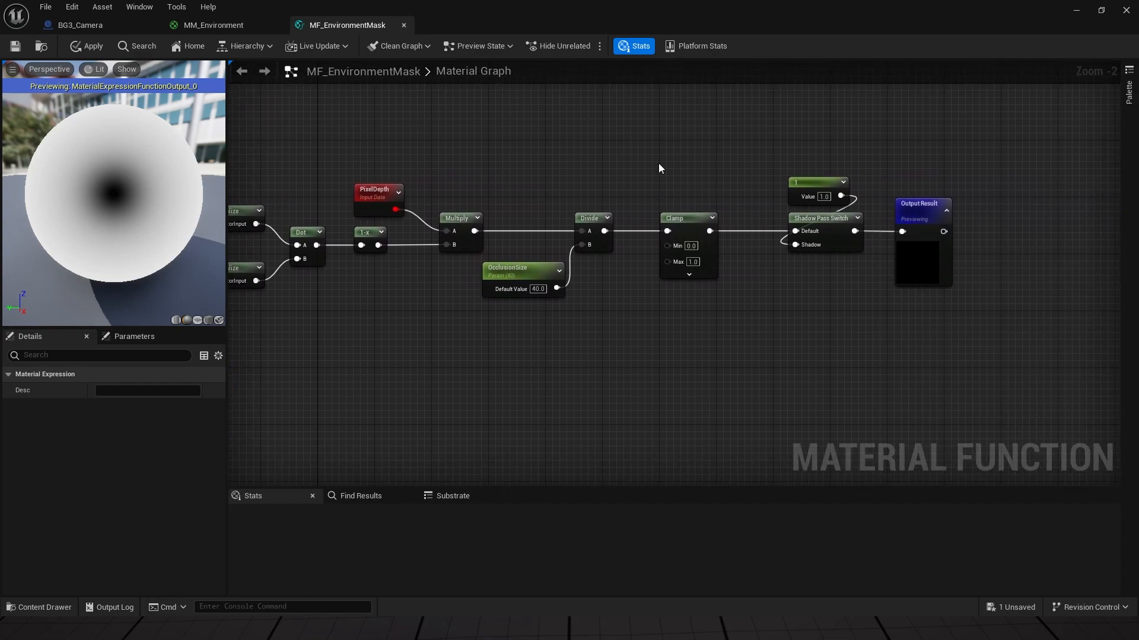
left_click_drag(658, 167, 943, 314)
left_click_drag(700, 223, 881, 218)
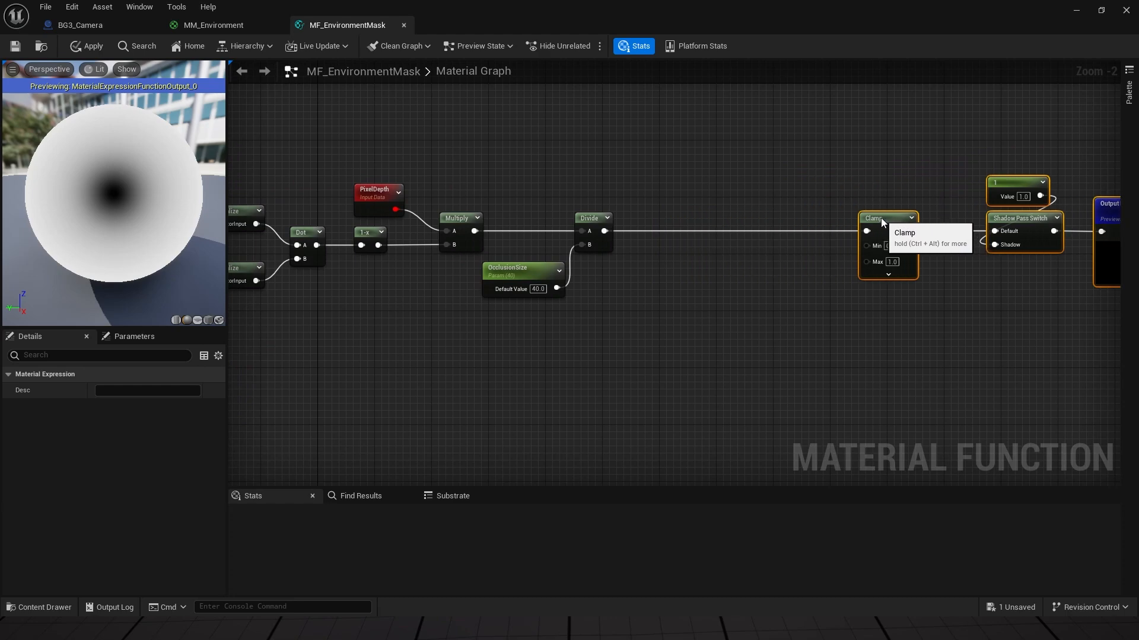
right_click_drag(684, 286, 824, 237)
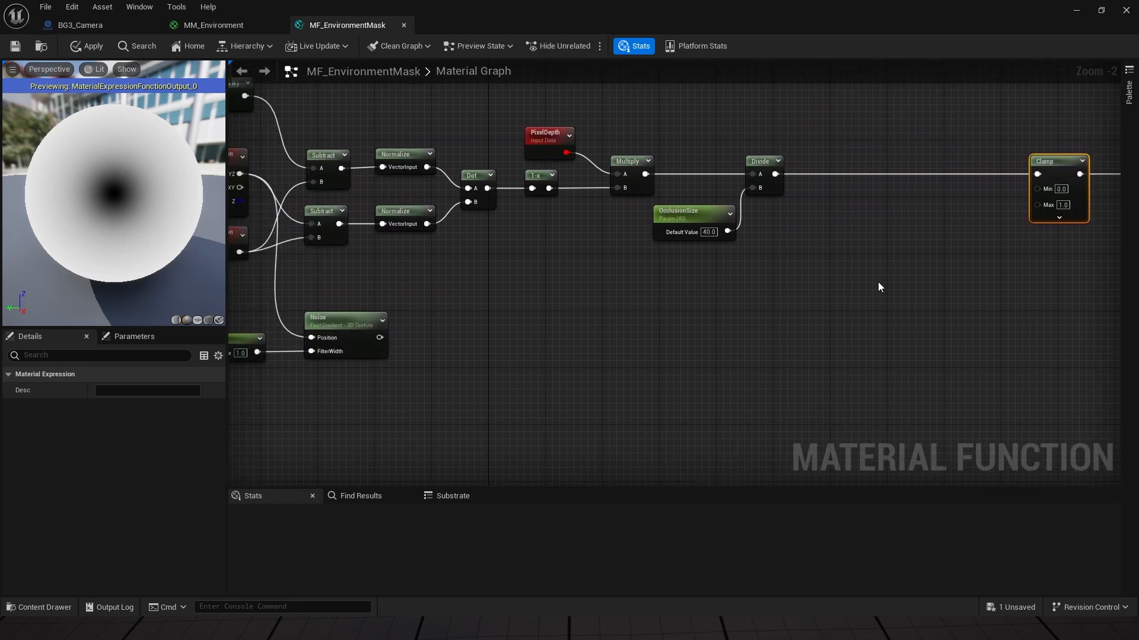
Step: Add a Multiply after Divide, feed the Noise into its B input, and apply
left_click_drag(774, 173, 792, 200)
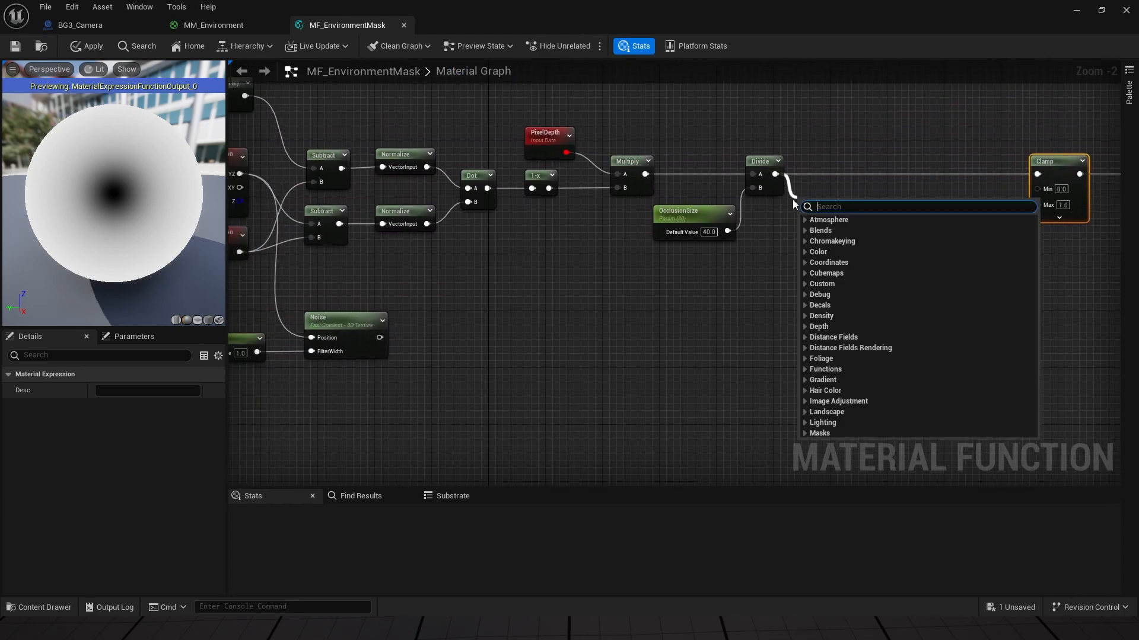
type("multiply")
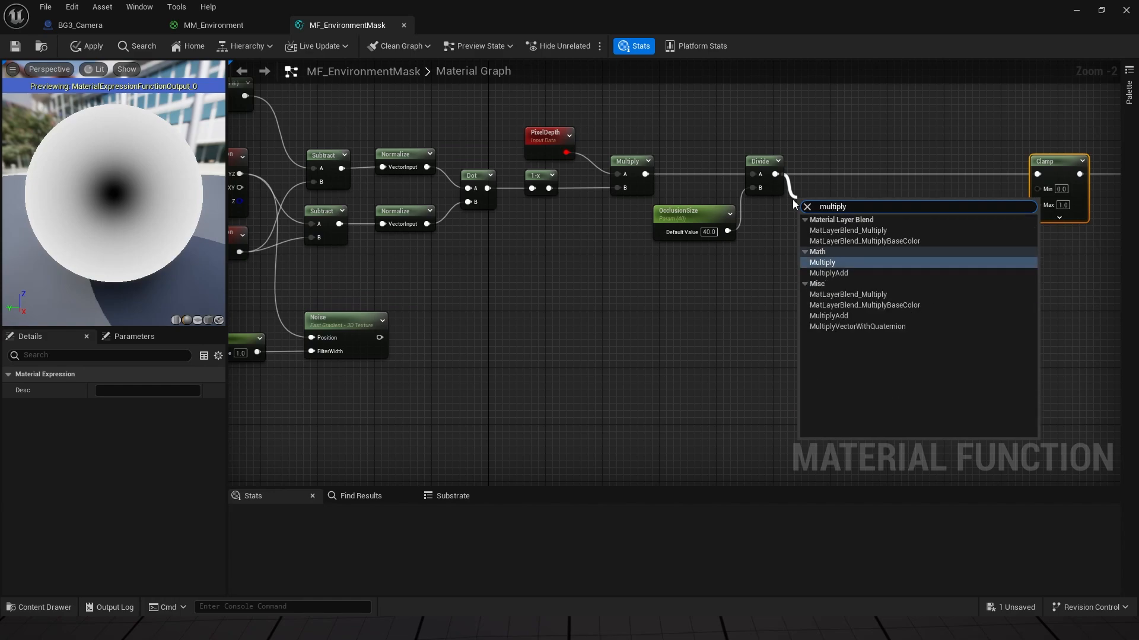
key("Return")
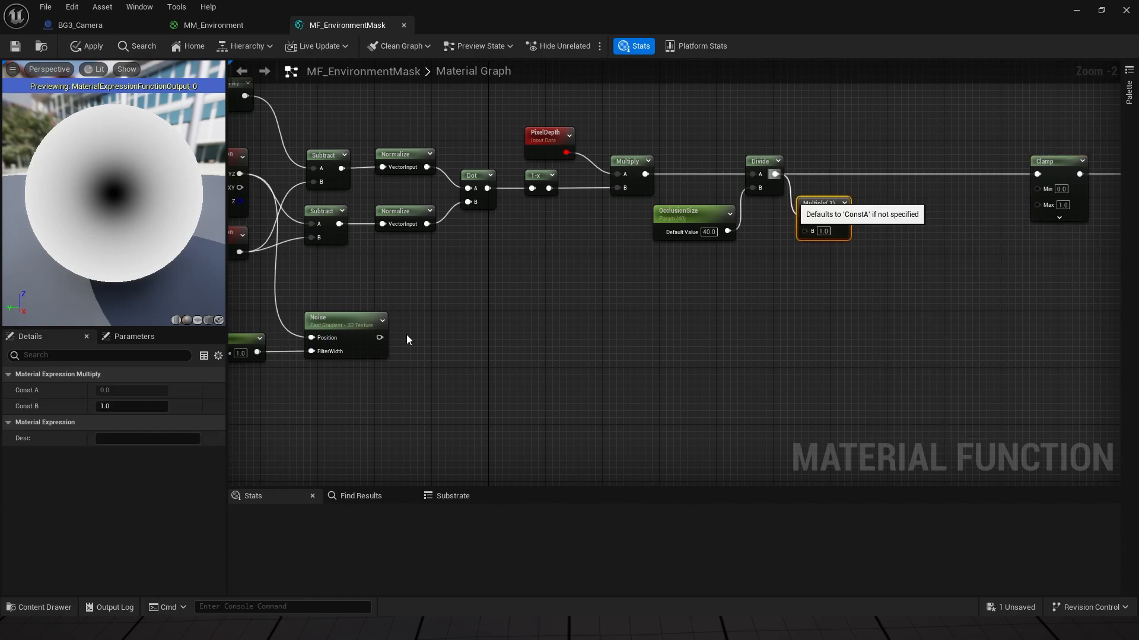
left_click_drag(379, 338, 1037, 173)
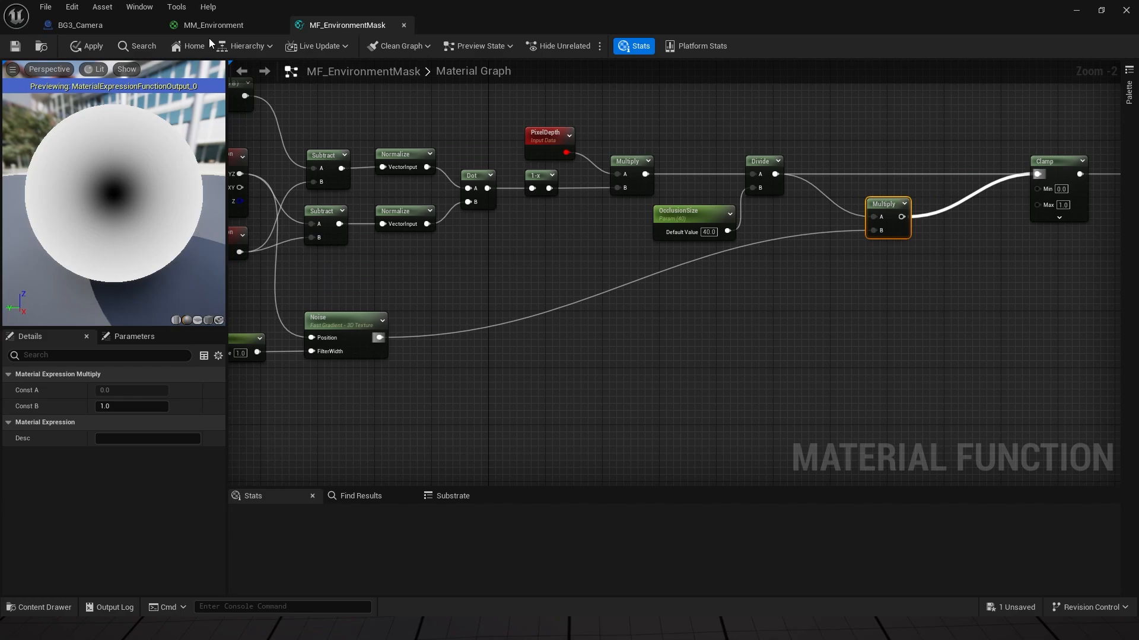
left_click(88, 45)
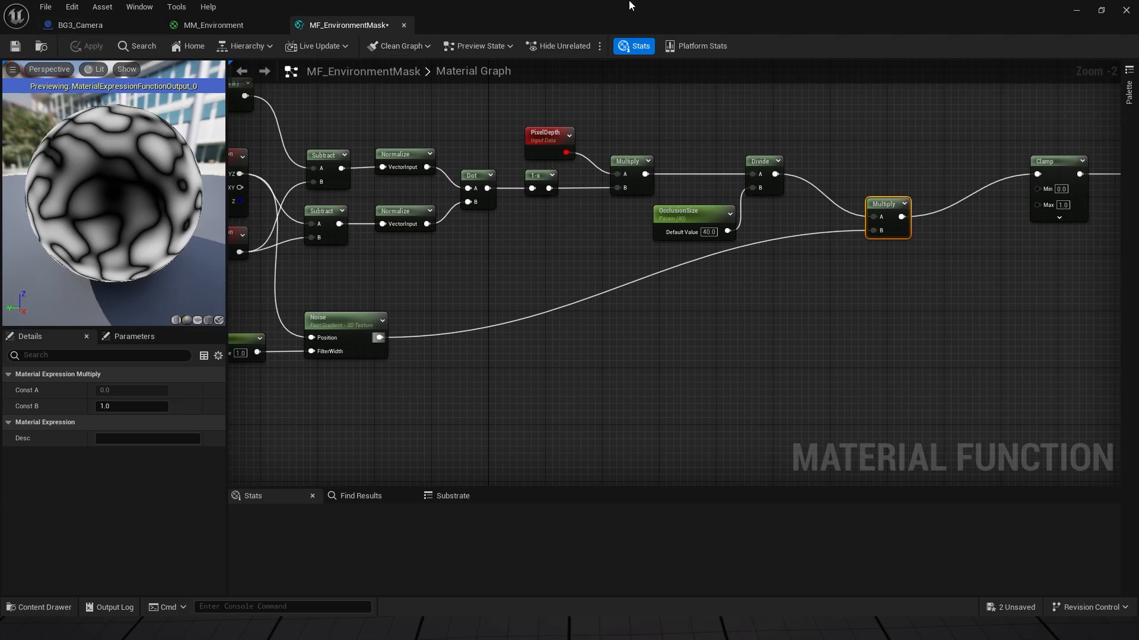
left_click_drag(630, 6, 1138, 356)
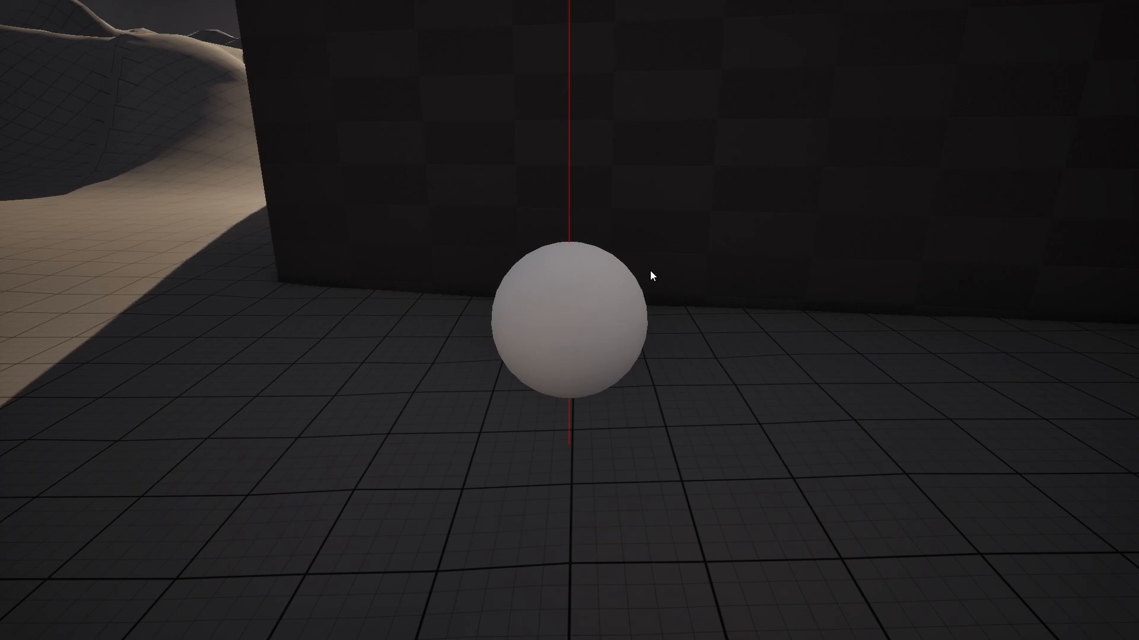
Step: Orbit and zoom the game camera to inspect the noisy wall dissolve, then restore MF_EnvironmentMask
left_click_drag(596, 238, 622, 233)
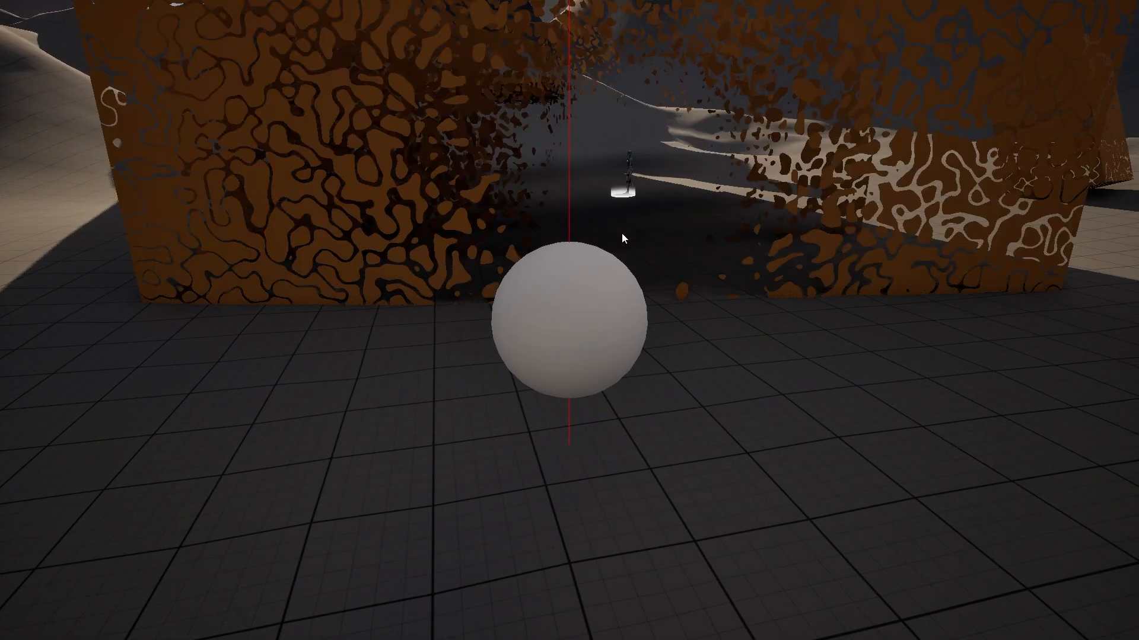
scroll(634, 232, "up", 2)
scroll(635, 232, "down", 3)
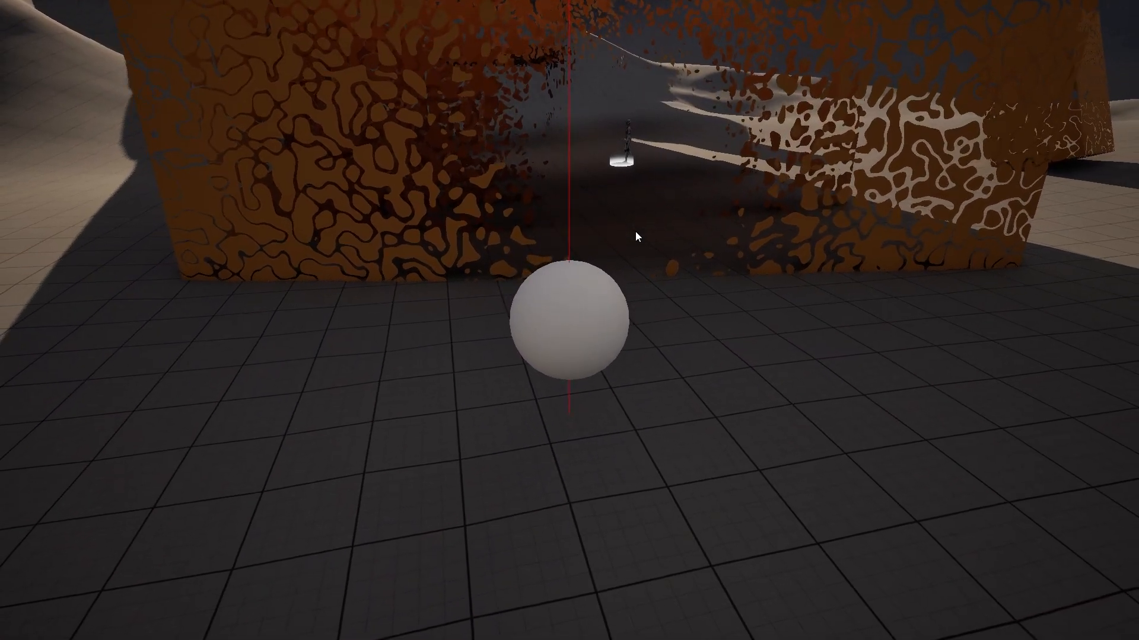
scroll(635, 232, "up", 2)
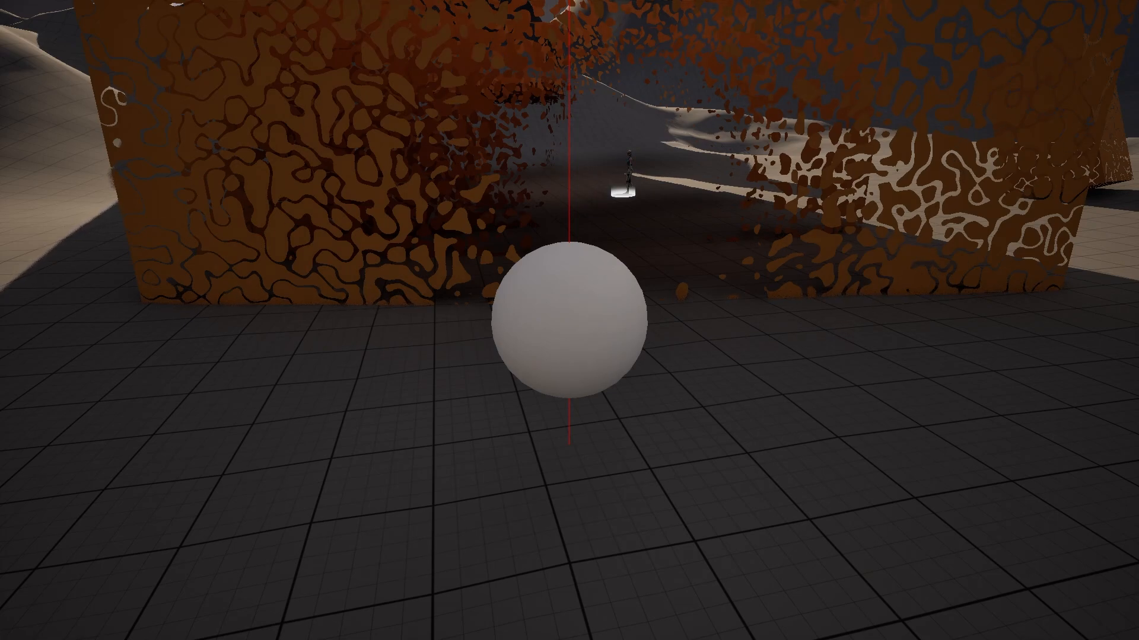
left_click_drag(1138, 88, 593, 1)
right_click_drag(440, 290, 556, 262)
Step: Switch off Turbulence on the Noise node, then apply and save MF_EnvironmentMask
left_click(488, 300)
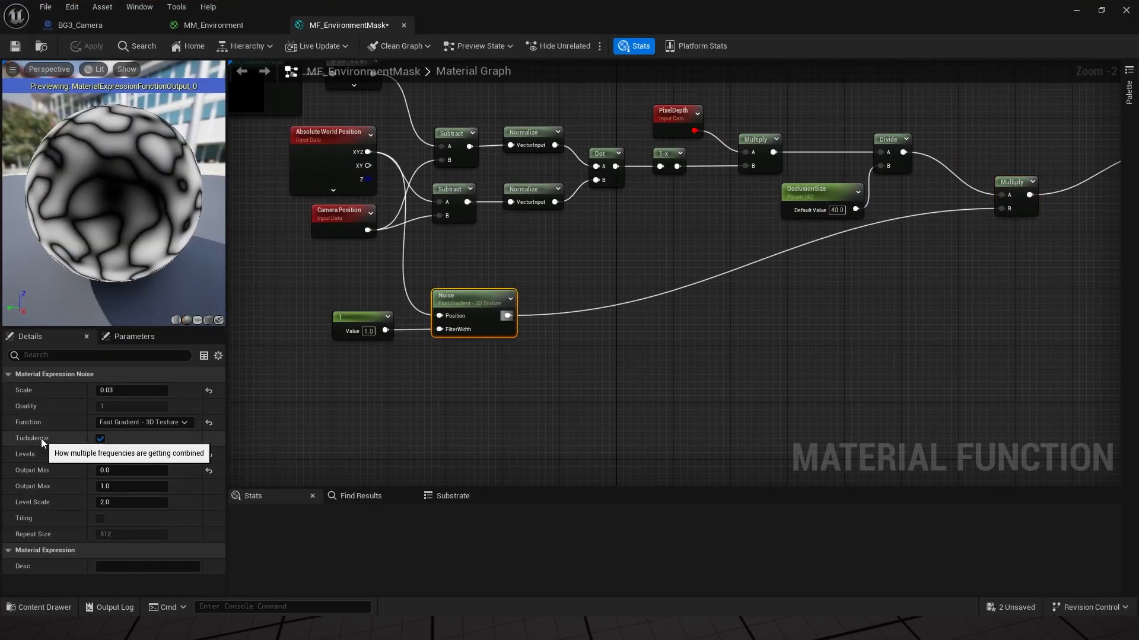
left_click(99, 440)
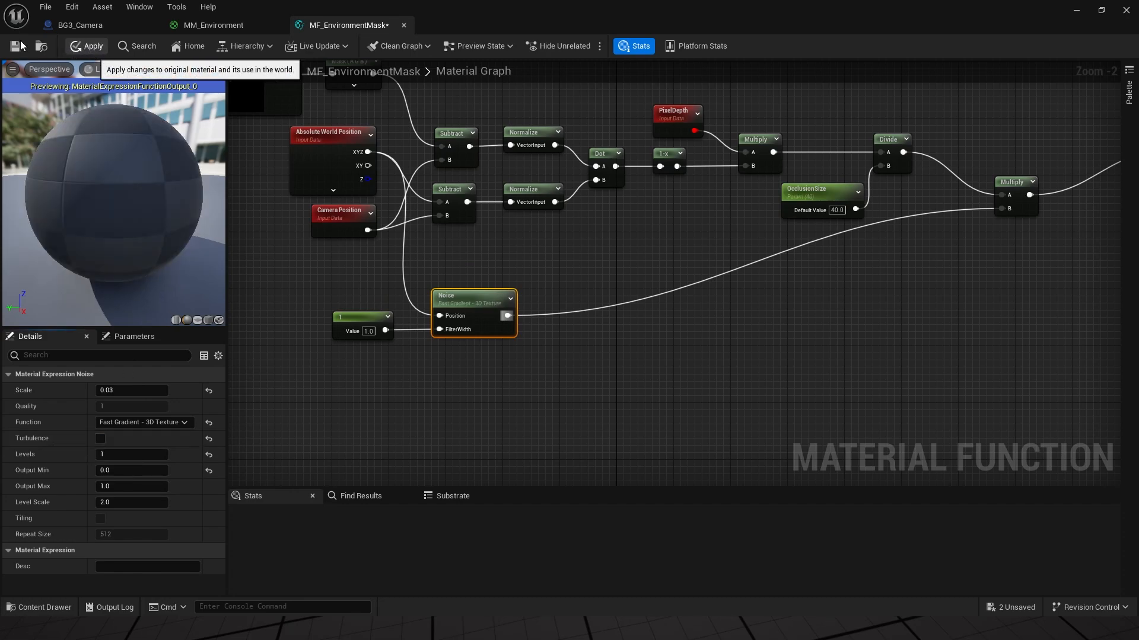
left_click(90, 47)
left_click(18, 46)
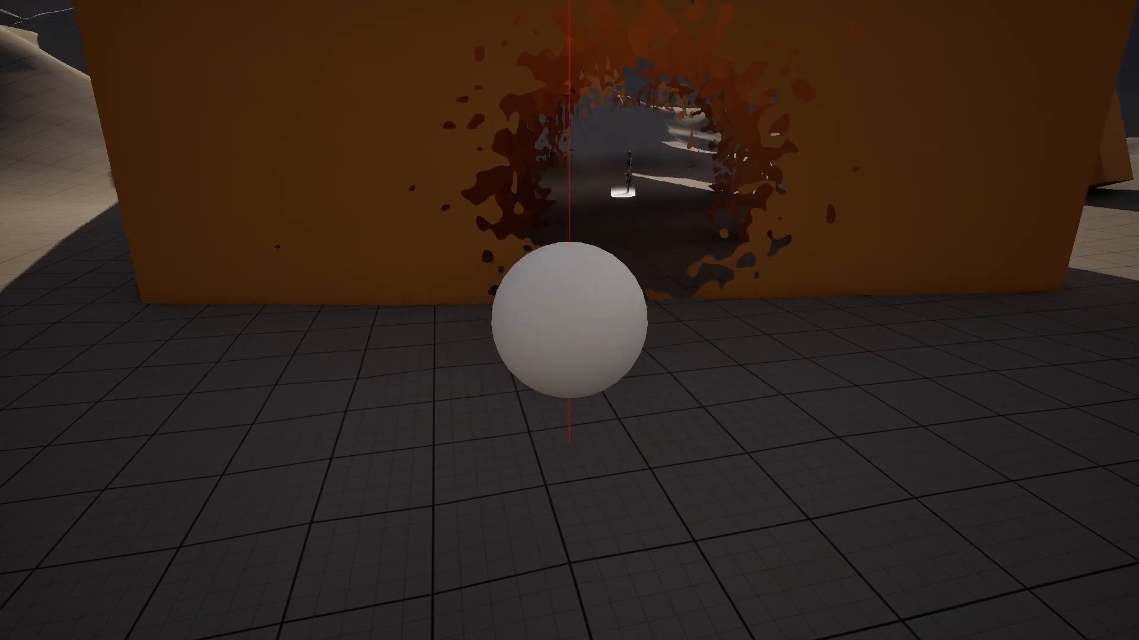
Step: Drive the sphere pawn around with WASD, watching the softer noisy hole follow, then restore the editor
scroll(634, 176, "up", 3)
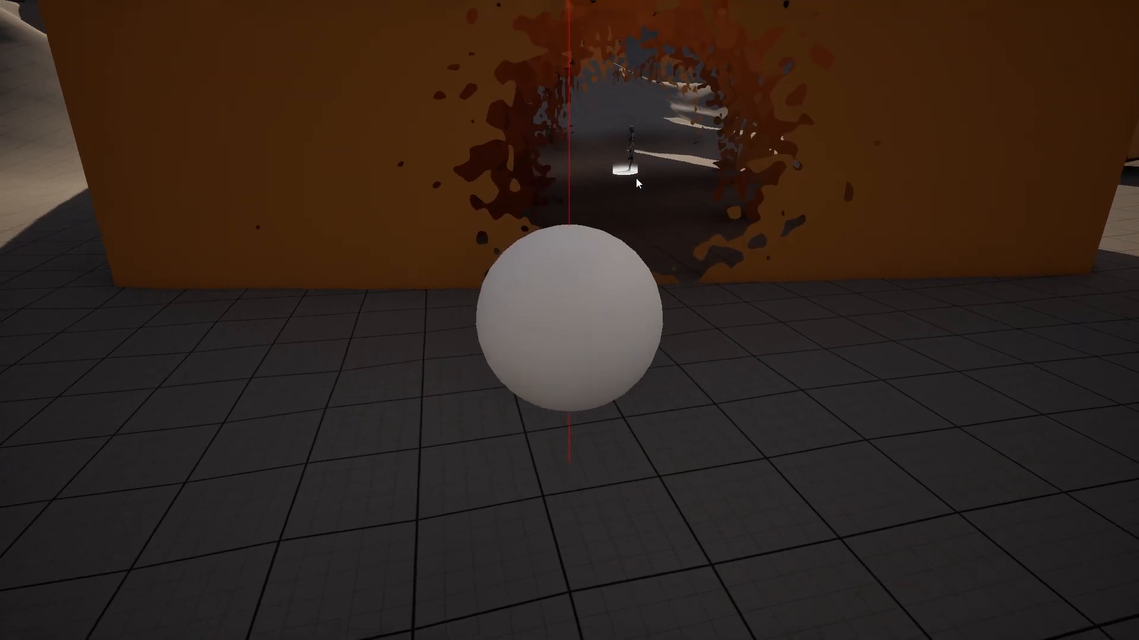
scroll(636, 178, "down", 6)
key("d")
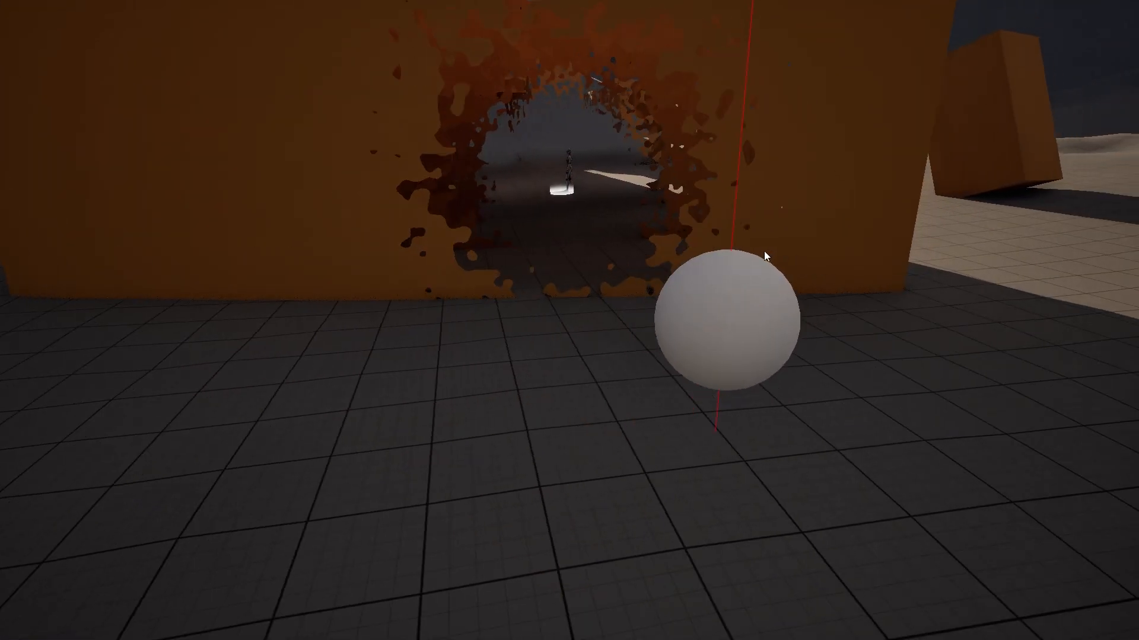
key("a")
key("a")
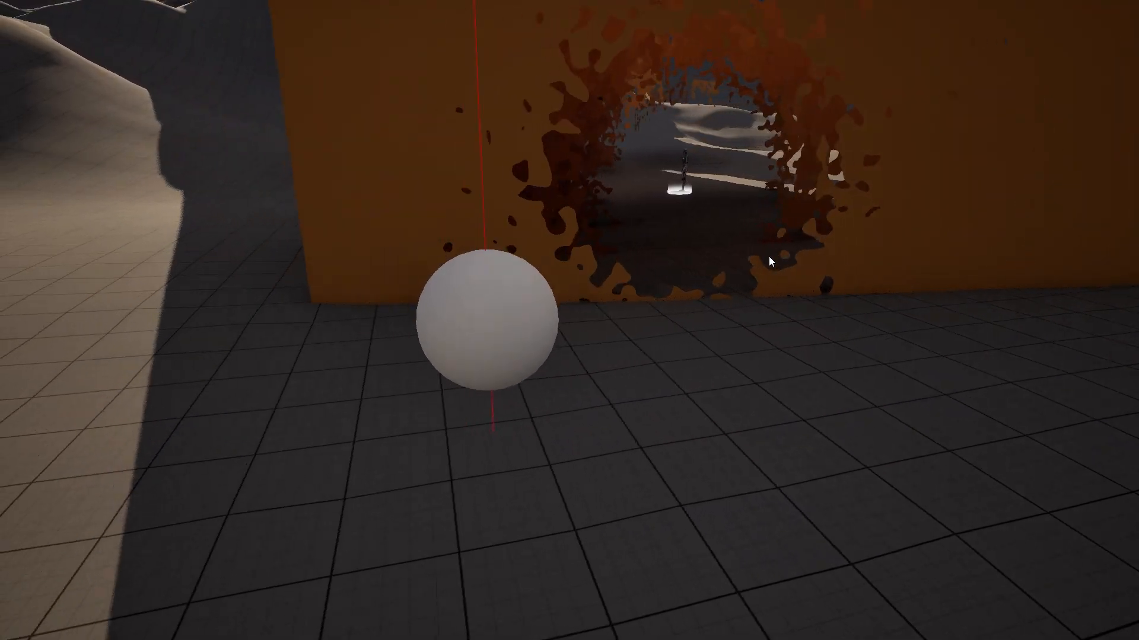
key("s")
key("d")
key("a")
key("w")
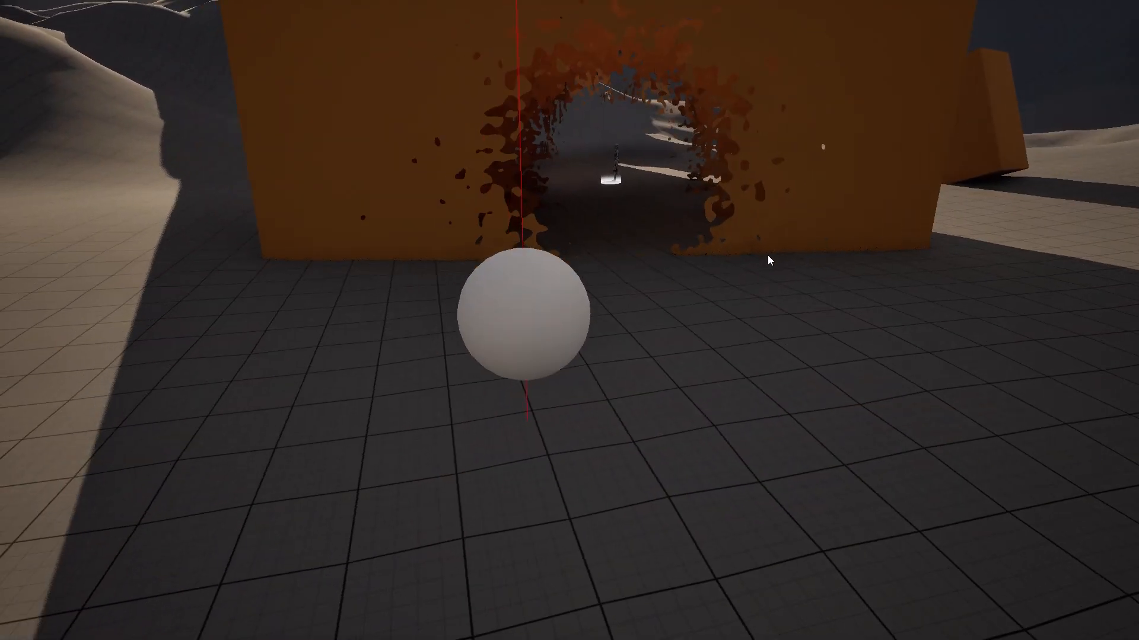
key("d")
key("s")
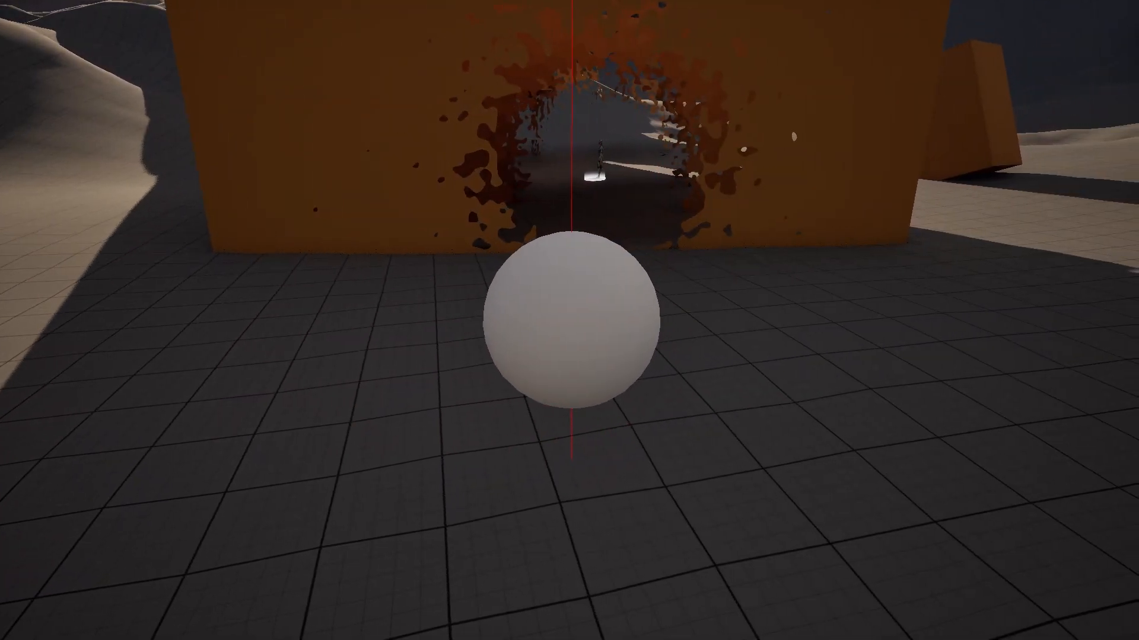
left_click_drag(1138, 302, 424, 1)
Step: Move the Multiply node aside and place a new Add node beside it
right_click_drag(801, 244, 564, 293)
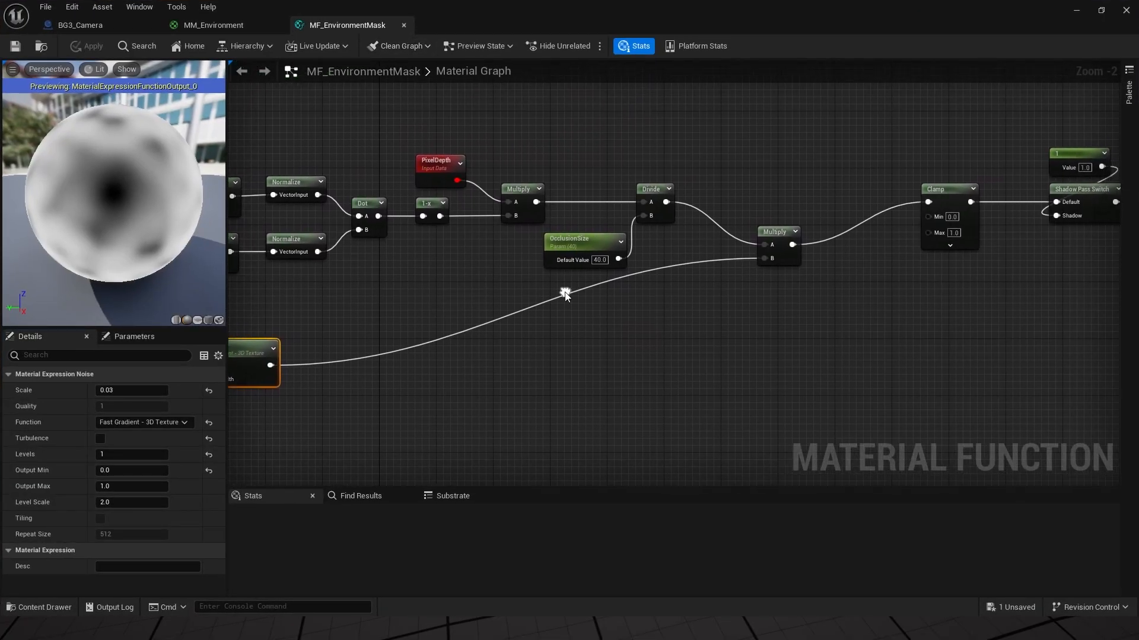
left_click(744, 262)
mouse_move(746, 261)
left_mouse_down()
mouse_move(724, 305)
mouse_move(732, 240)
mouse_move(741, 249)
left_mouse_up()
right_click(775, 209)
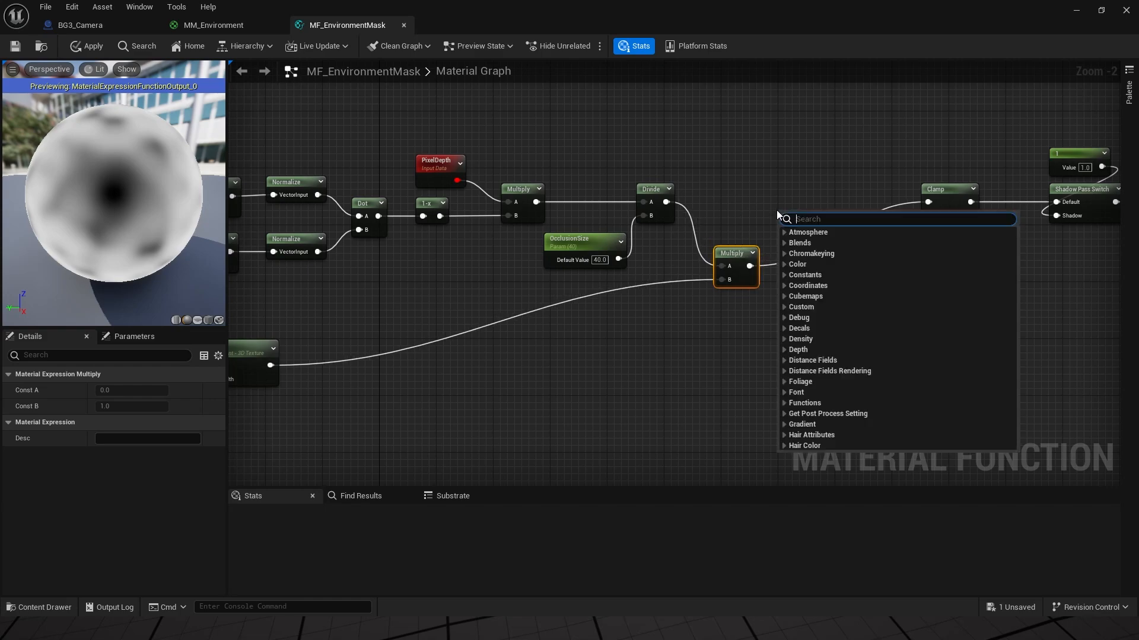
type("add")
left_click(815, 274)
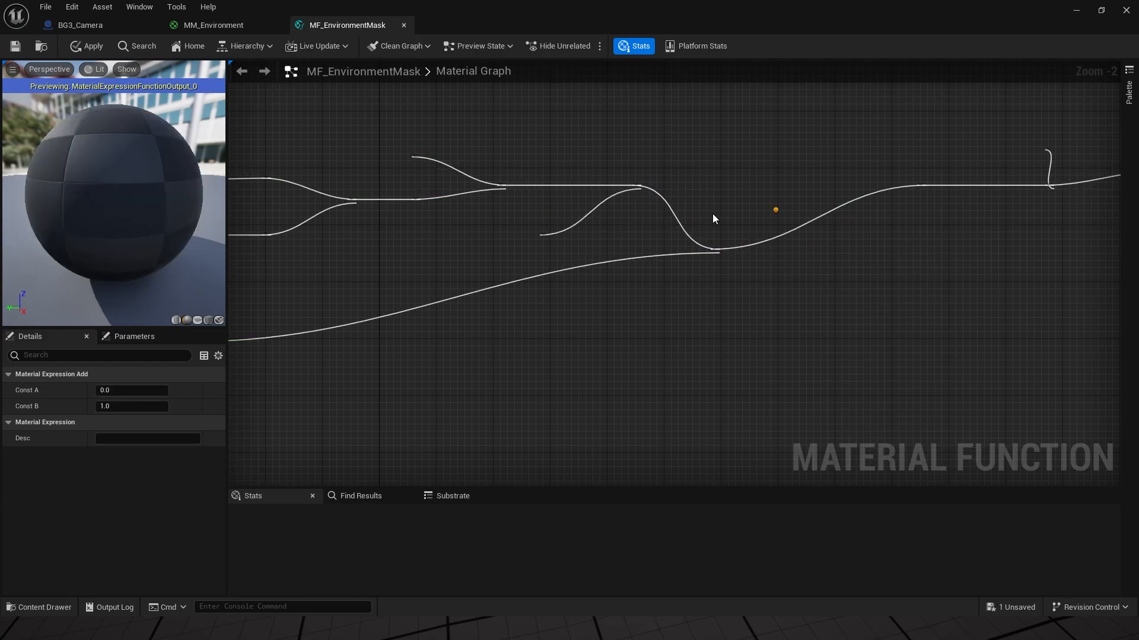
Step: Wire Divide into Add A, Multiply into Add B, and Add into Clamp, then apply
left_click_drag(666, 202, 785, 232)
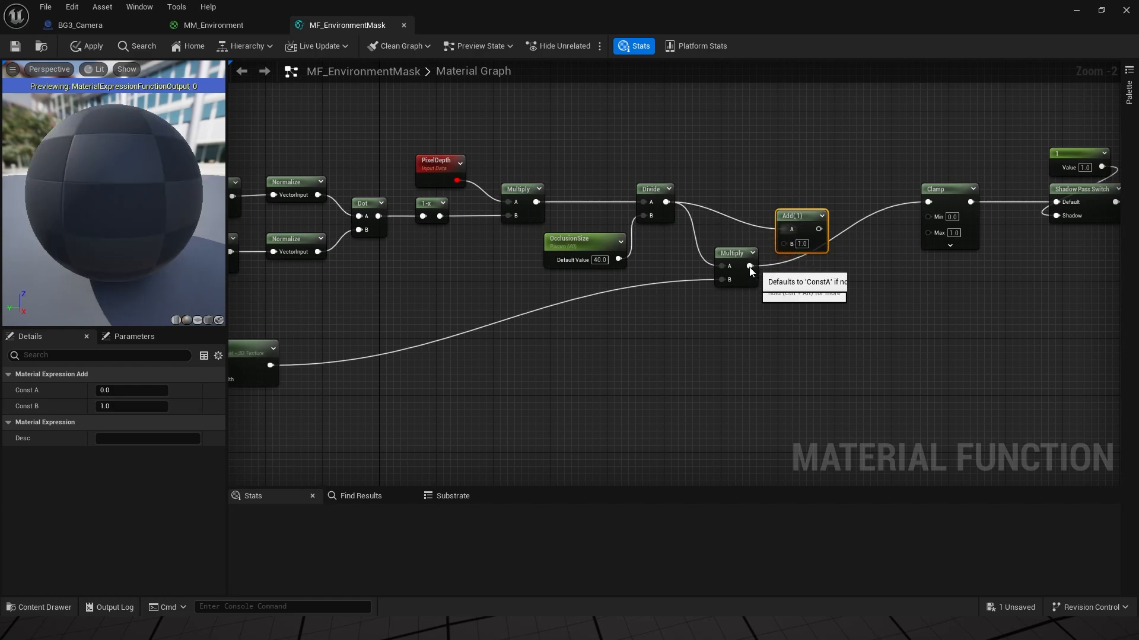
left_click_drag(750, 266, 821, 190)
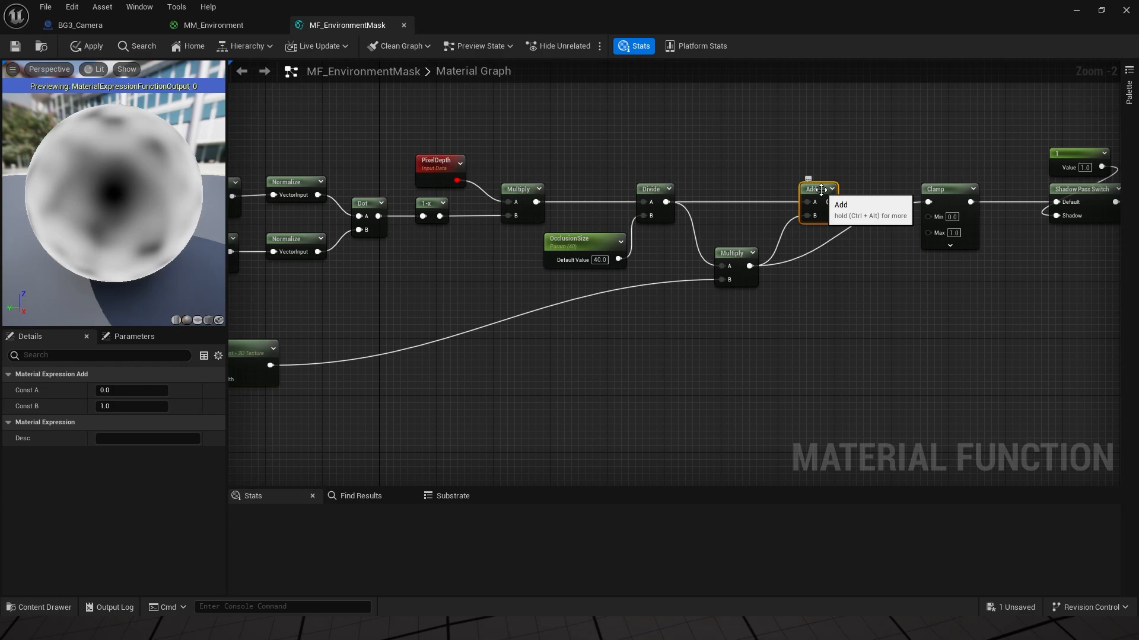
left_click_drag(828, 202, 929, 202)
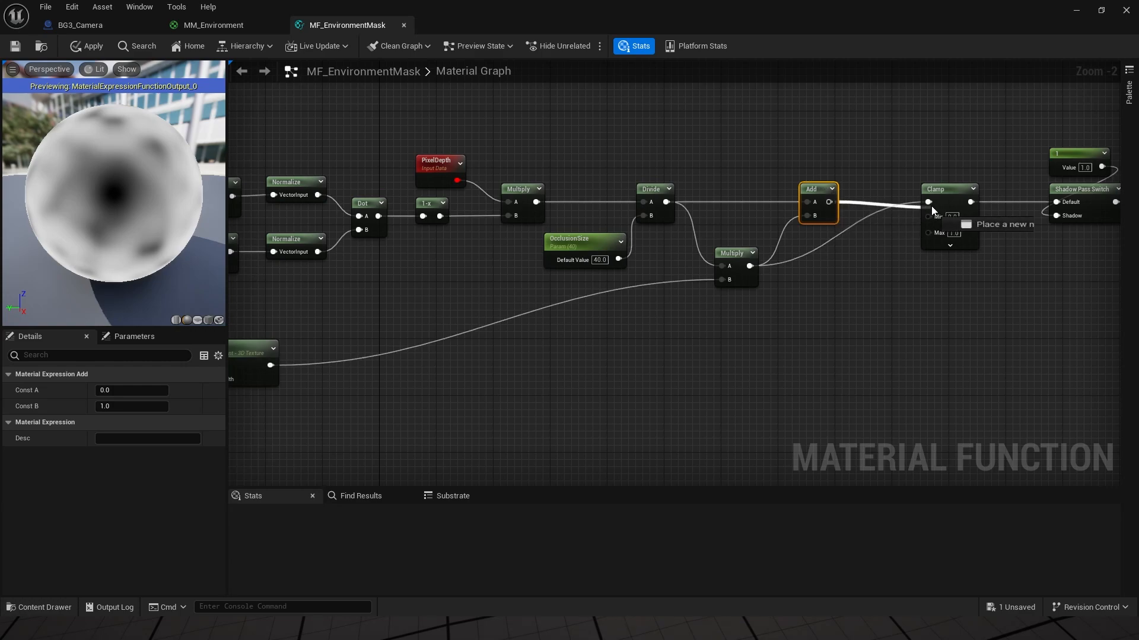
left_click(90, 46)
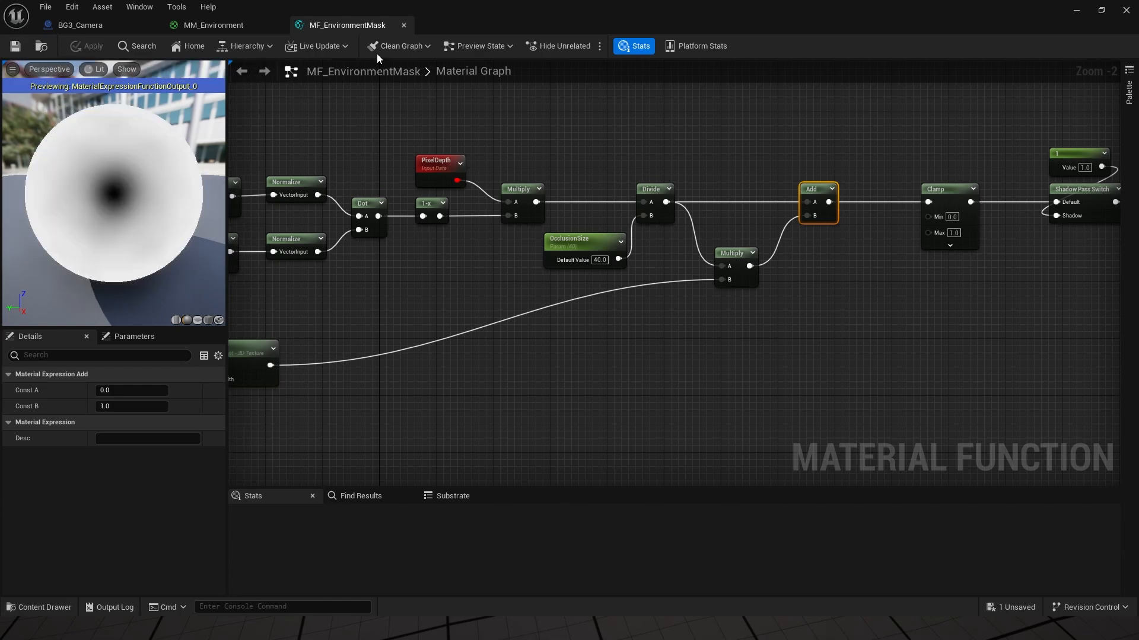
left_click(1076, 10)
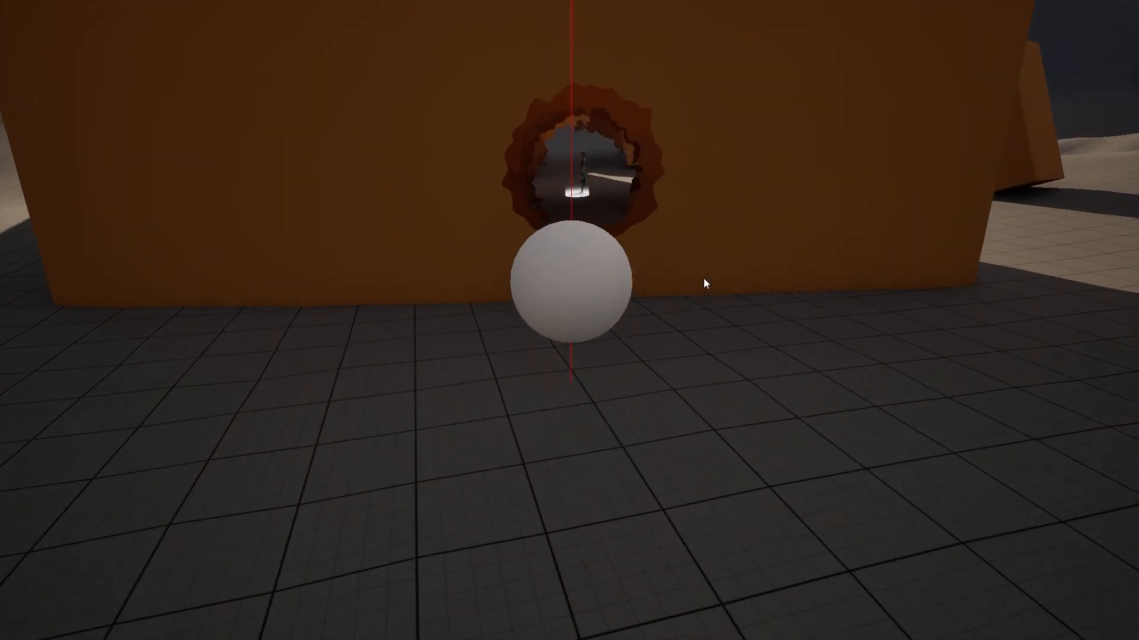
Step: Steer the sphere left and right along the wall, watching the ragged-rimmed hole track it
key("a")
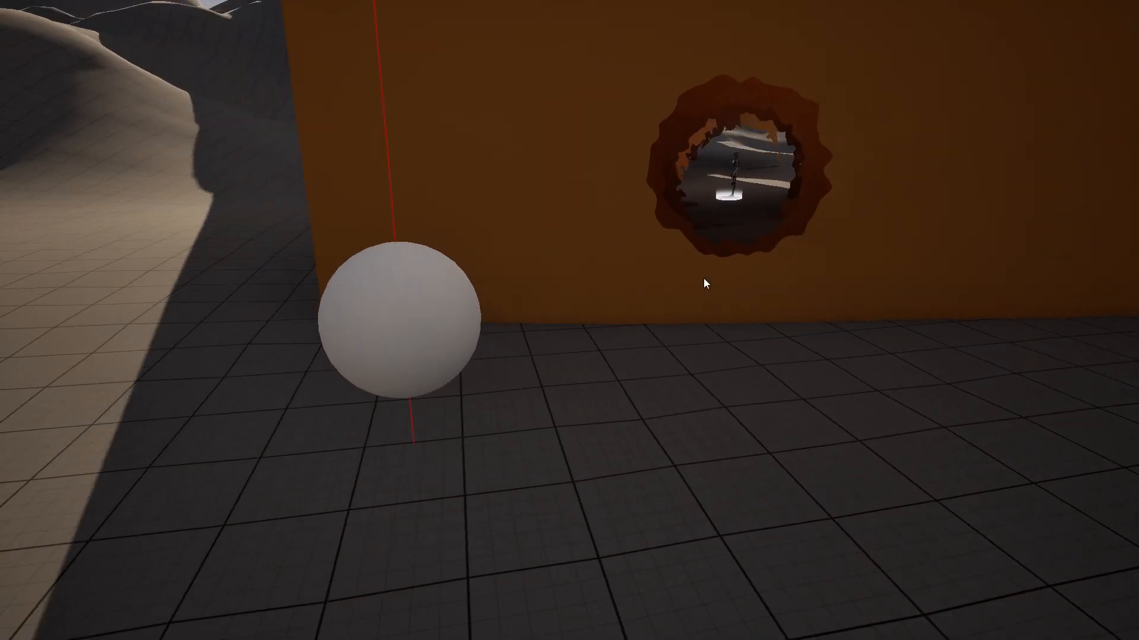
key("d")
key("a")
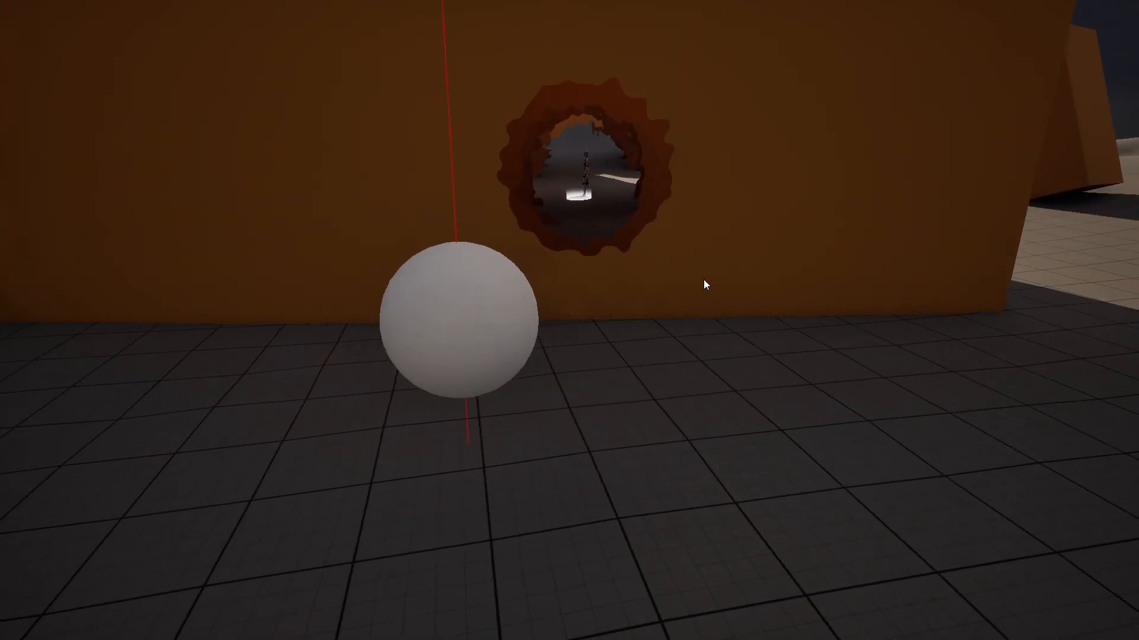
key("d")
key("d")
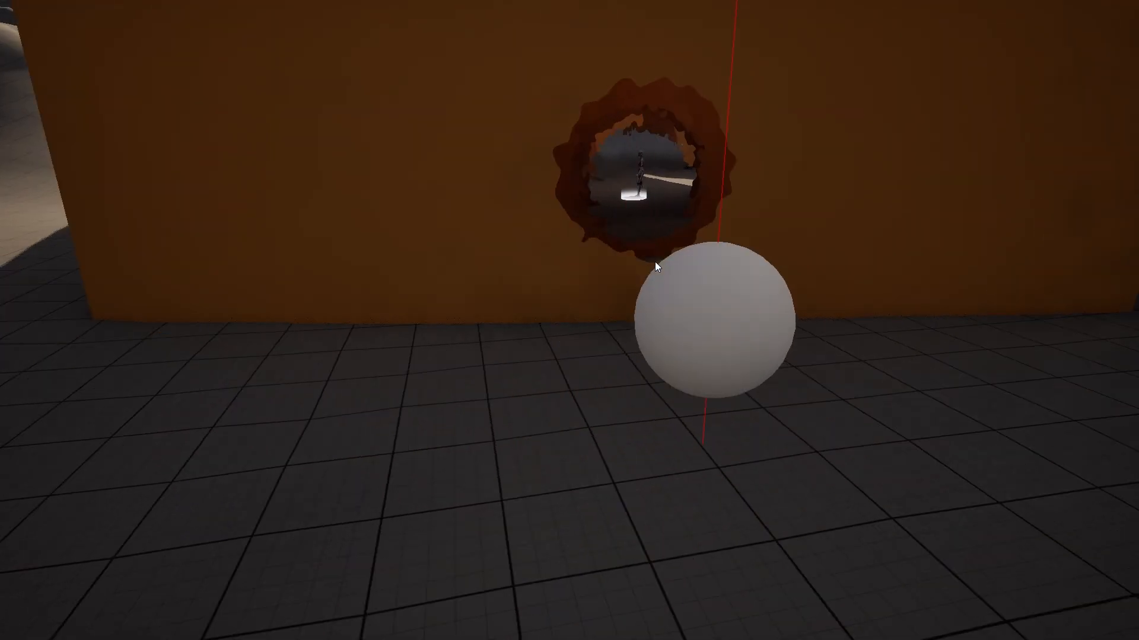
key("a")
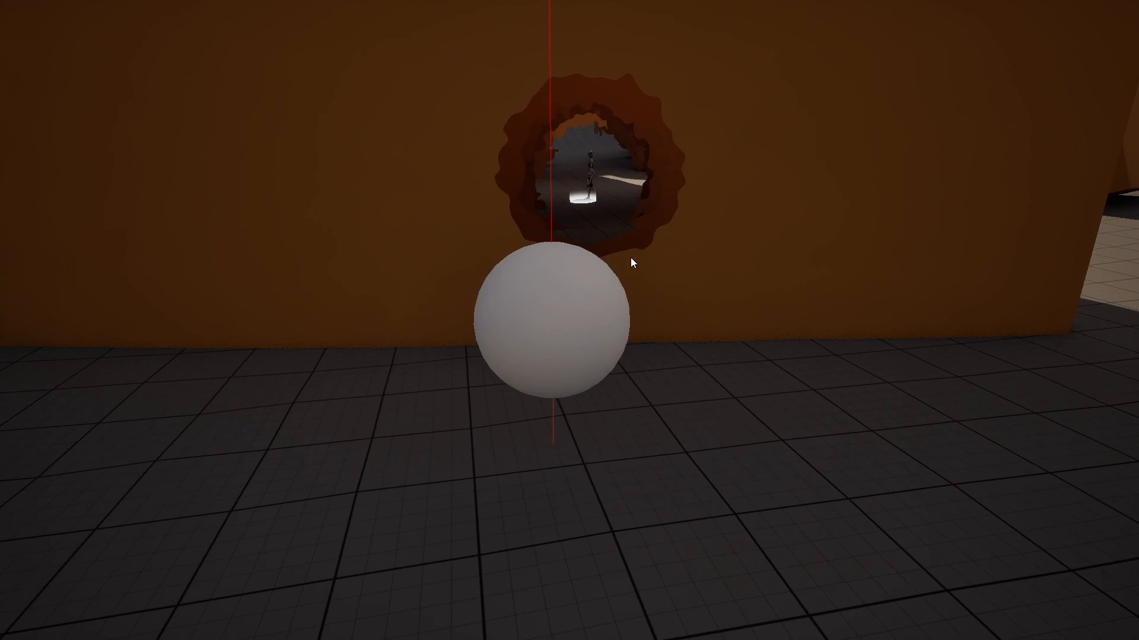
key("a")
key("d")
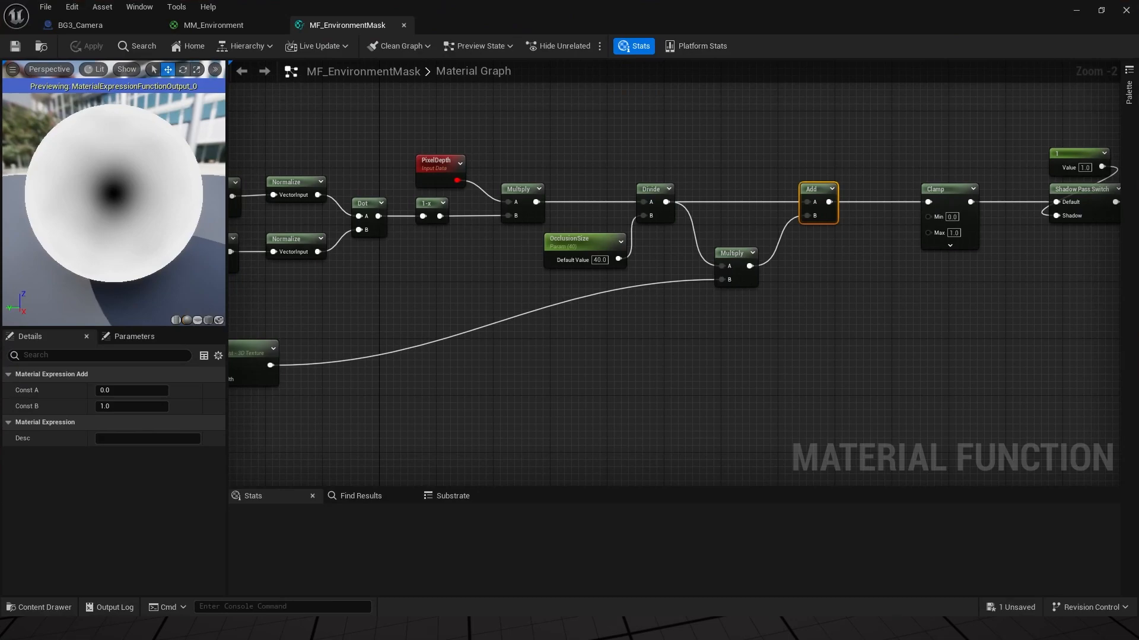
Step: Set the Noise node's Scale to 0.025
right_click_drag(470, 357, 661, 333)
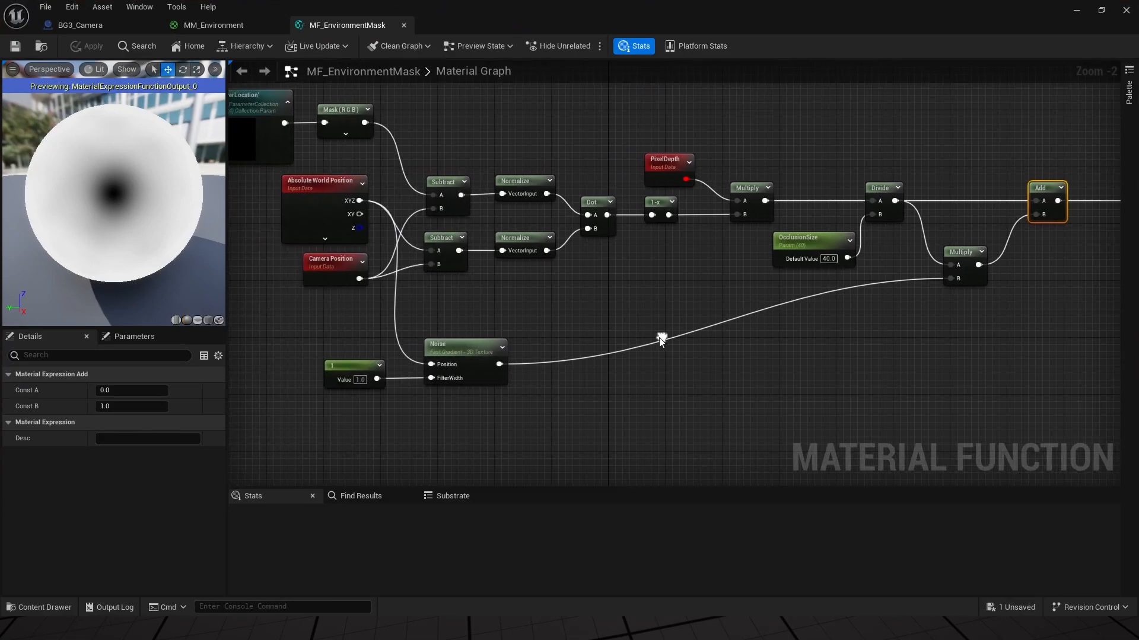
left_click(459, 350)
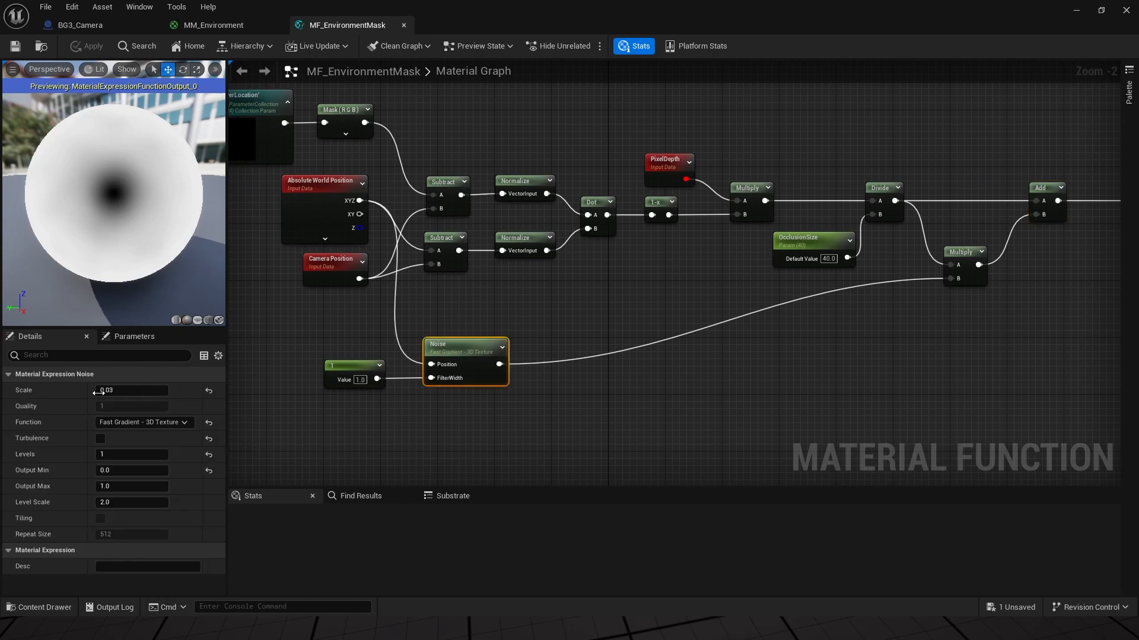
left_click(123, 389)
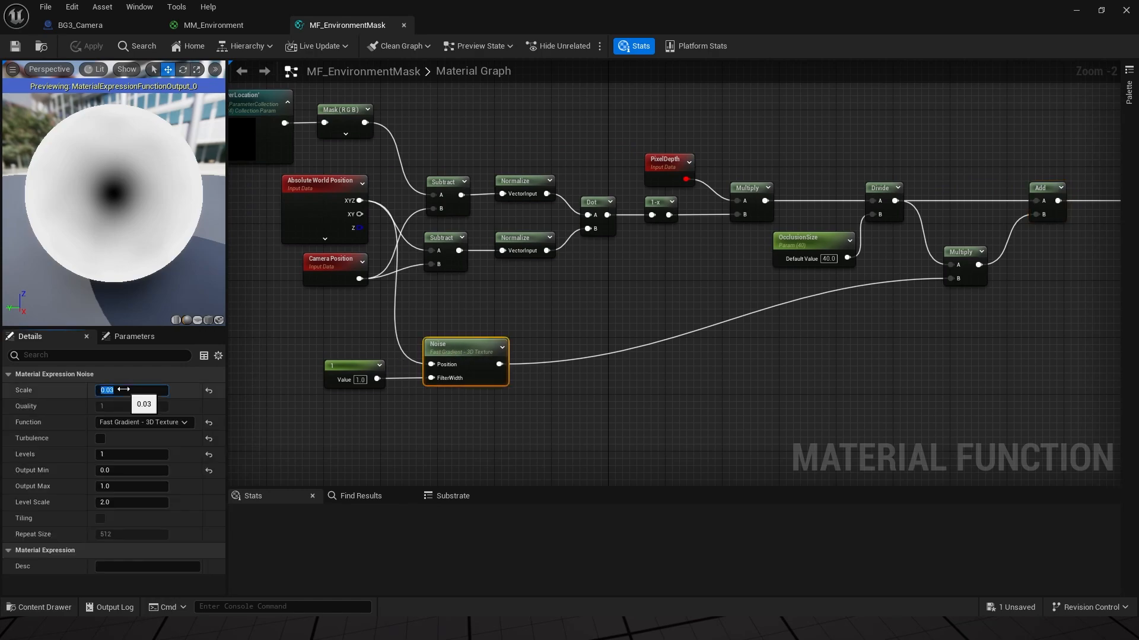
type("0.025")
key("Return")
Step: Change the OcclusionSize default value from 40 to 80 and apply the material function
right_click_drag(717, 386, 650, 289)
left_click(674, 264)
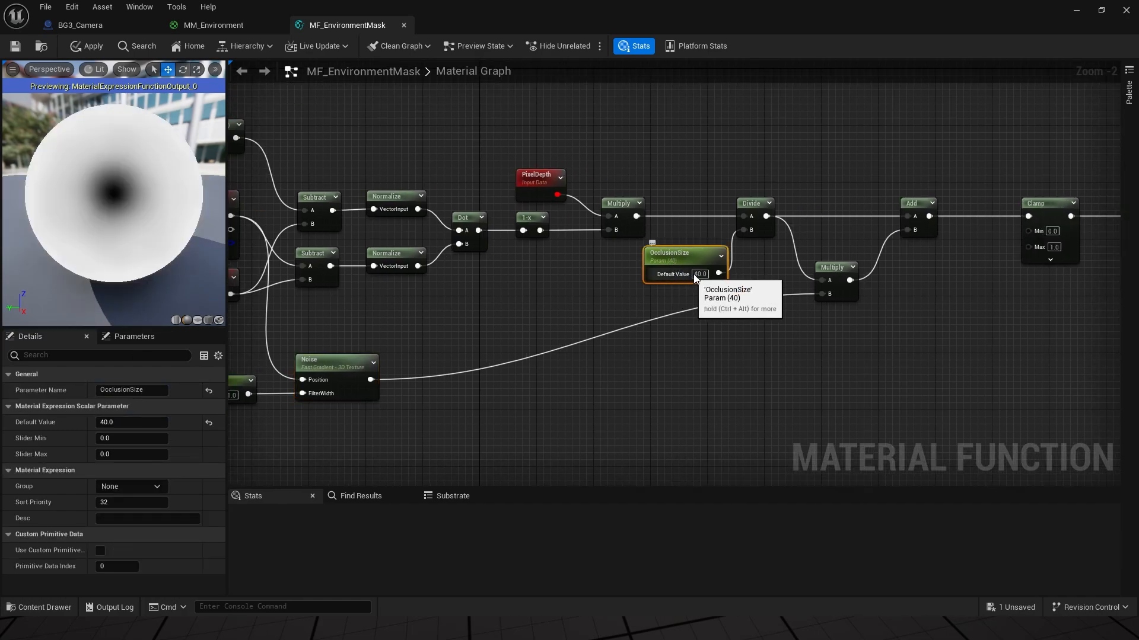
left_click(695, 274)
type("80")
key("Return")
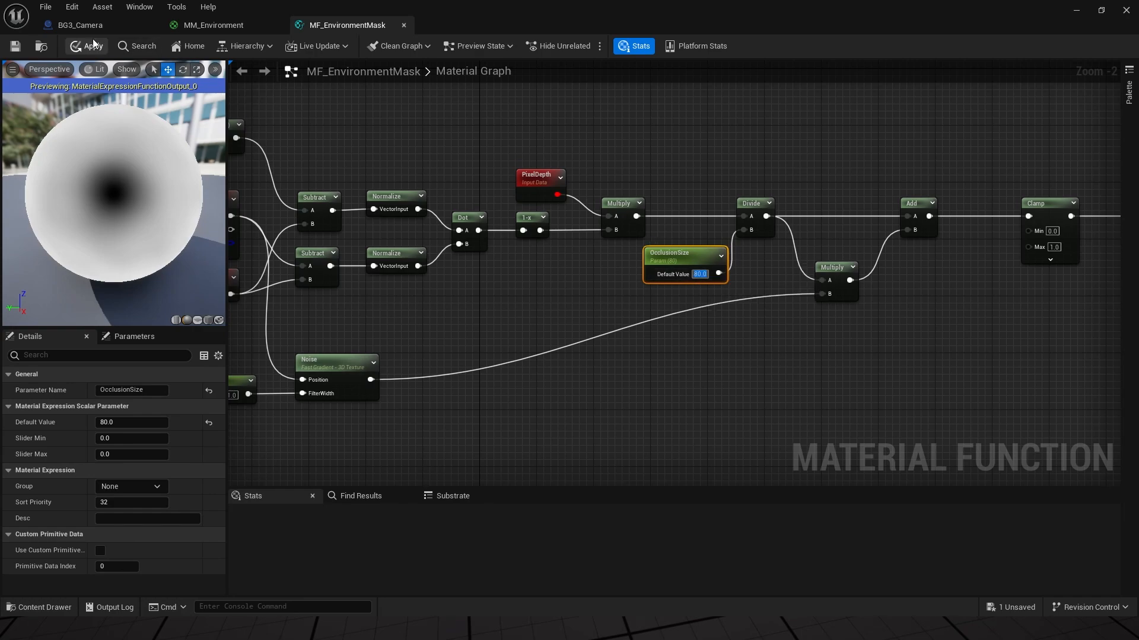
left_click(14, 47)
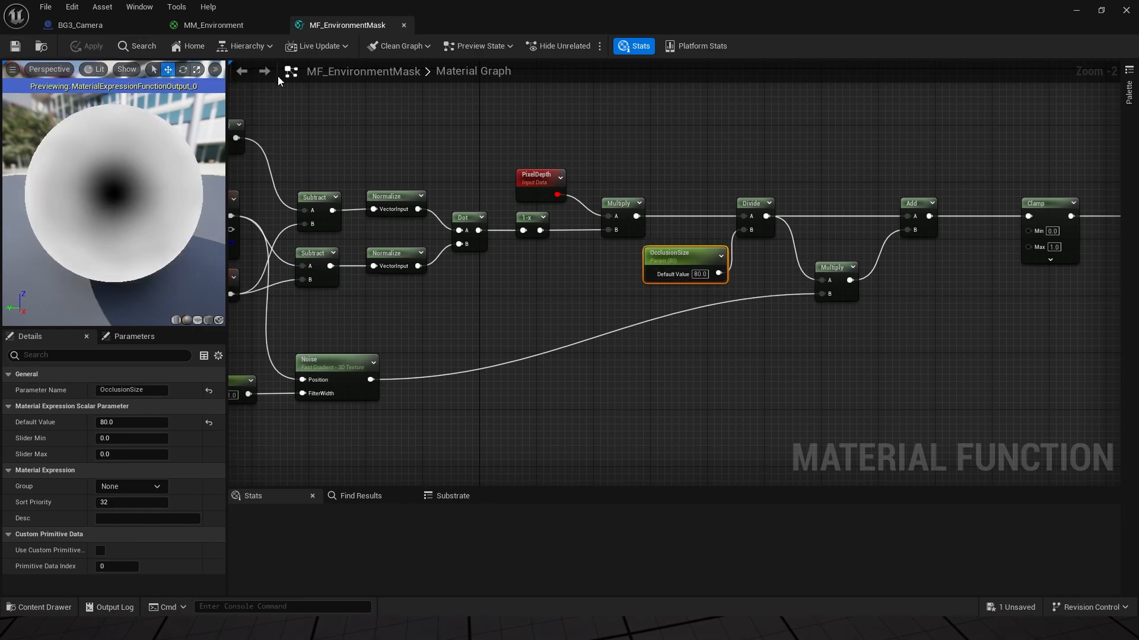
Step: Reveal the level and drive the sphere along the orange wall, checking the wider noisy-rimmed hole
left_click_drag(470, 12, 1138, 427)
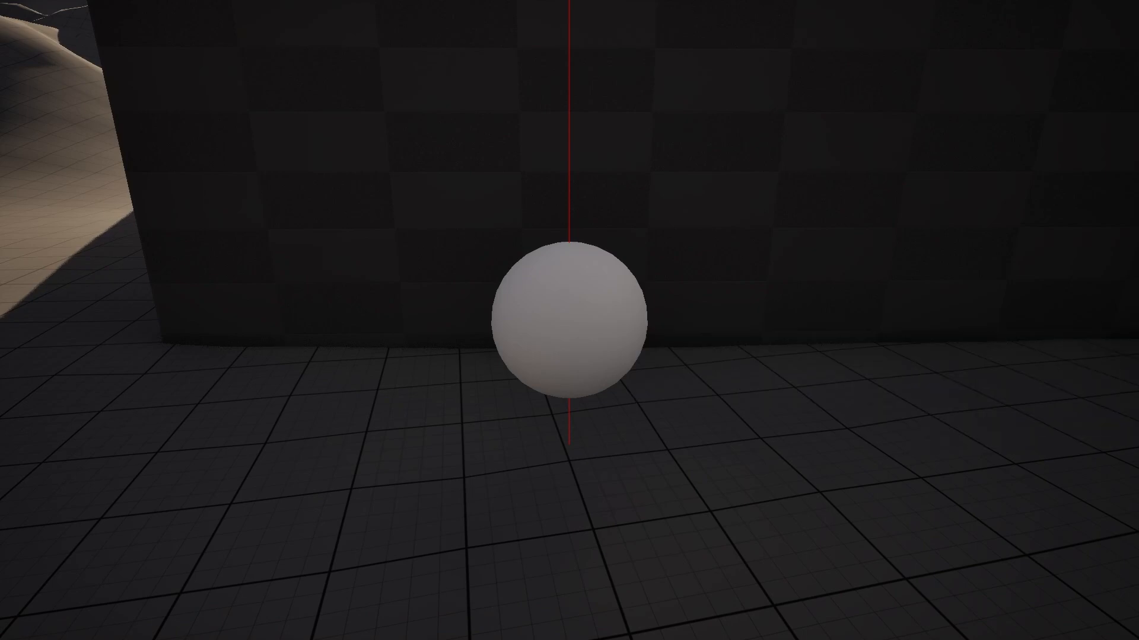
middle_click_drag(653, 361, 668, 362)
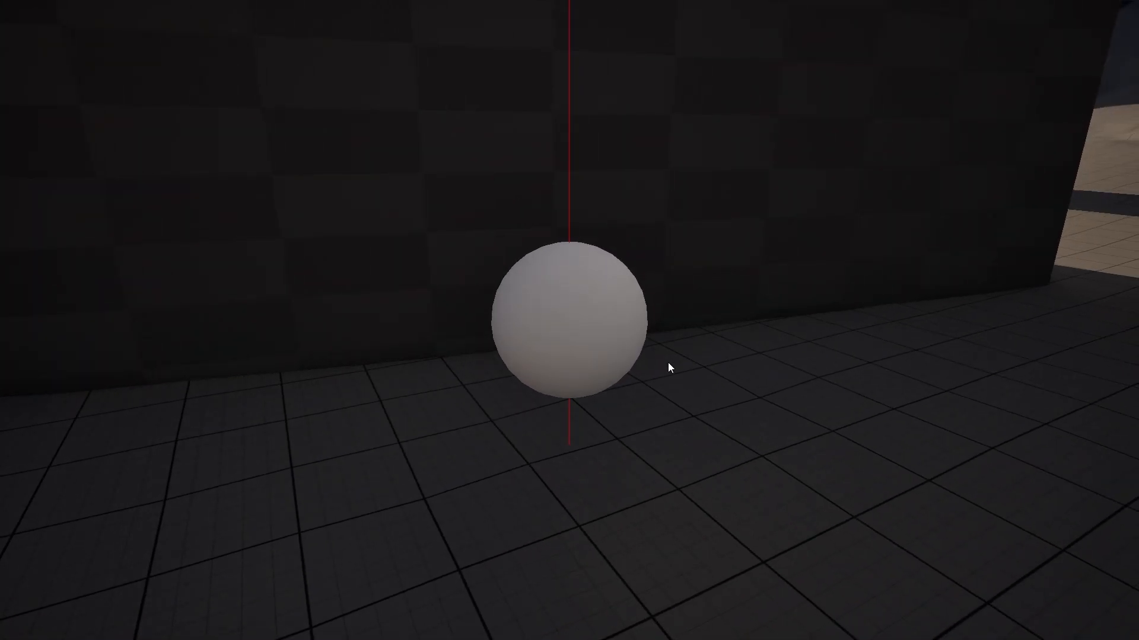
scroll(668, 362, "down", 2)
middle_click_drag(668, 362, 657, 358)
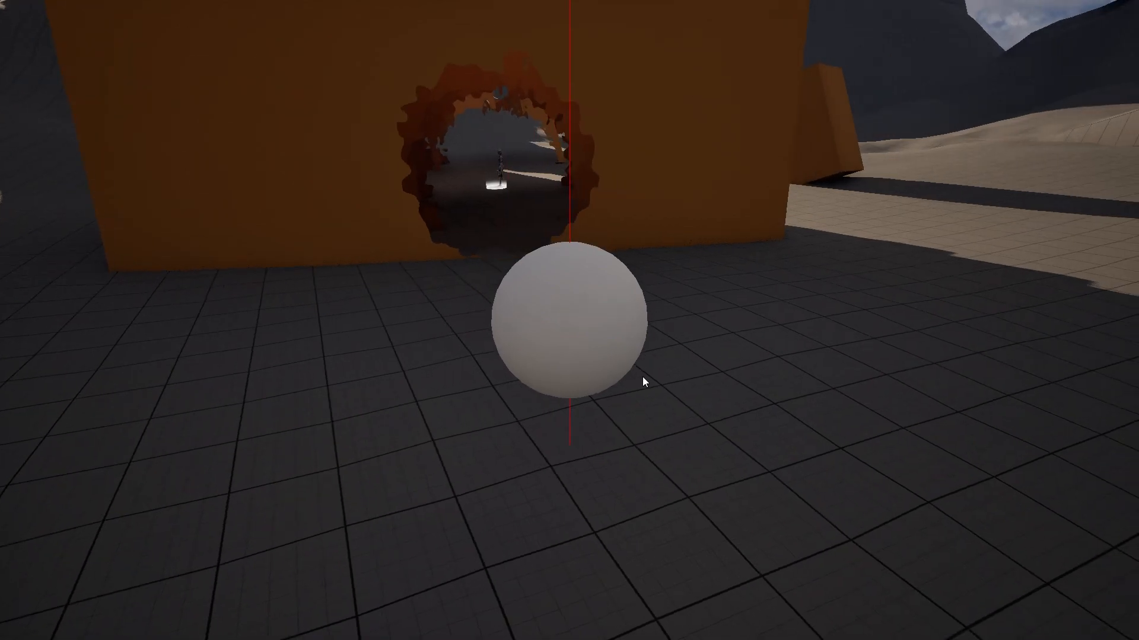
key("w")
key("d")
key("a")
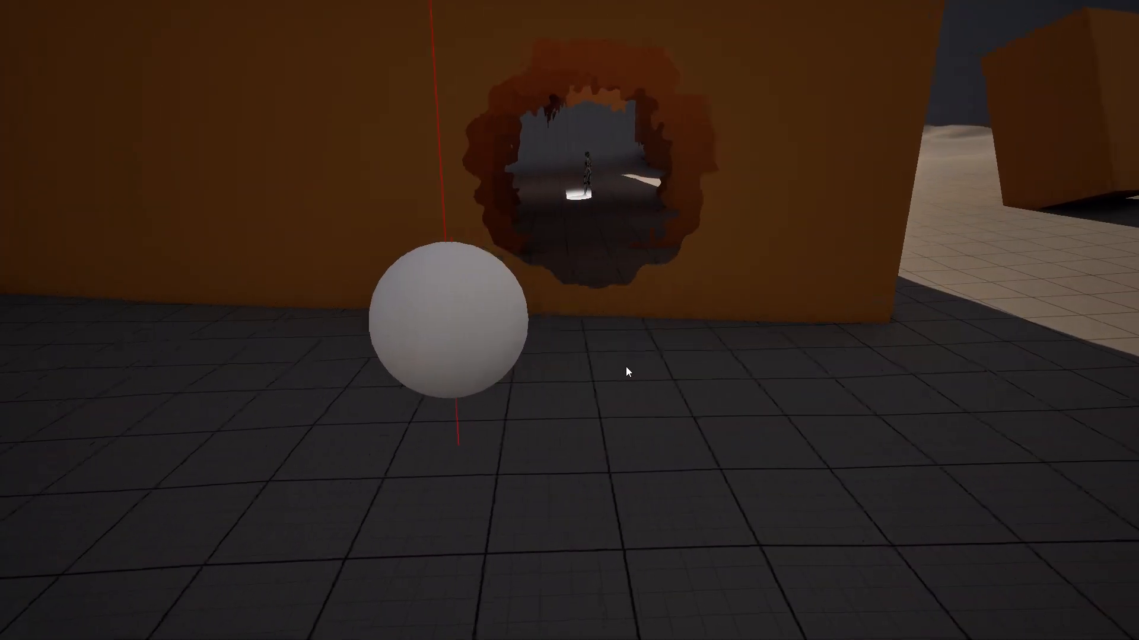
key("d")
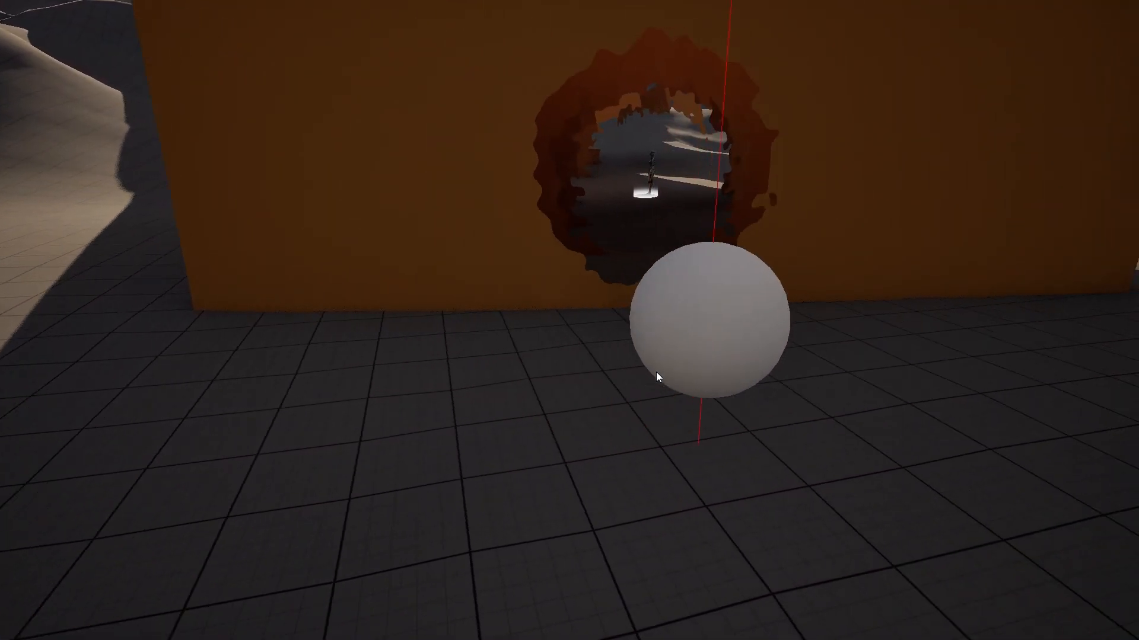
key("a")
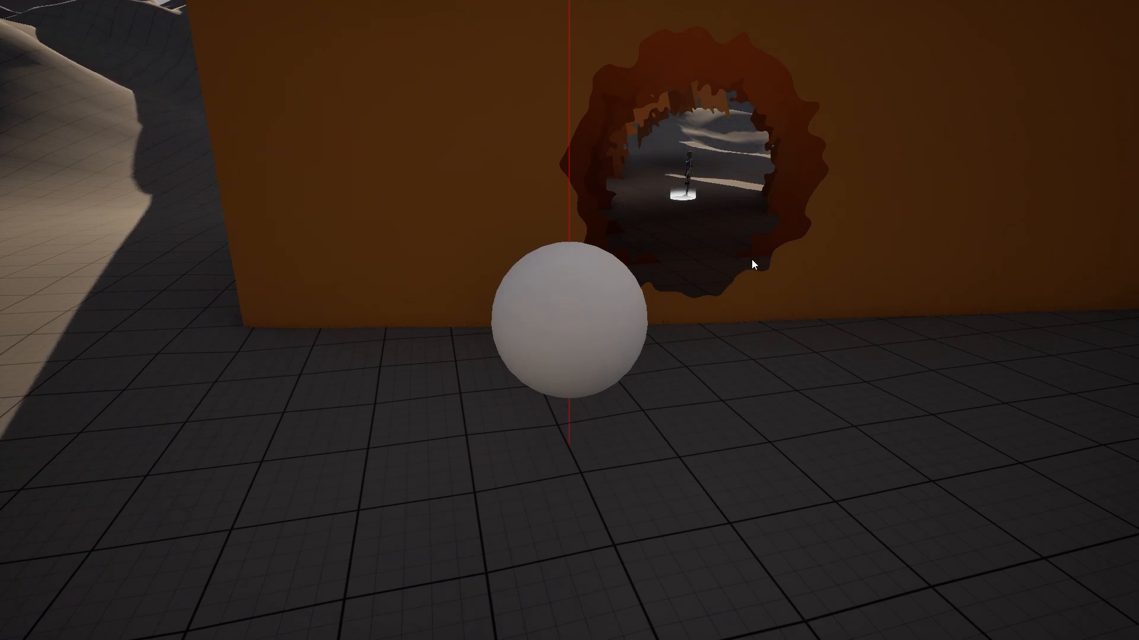
Step: Orbit the game camera around the sphere to inspect the hole, then end Play with Esc
middle_click_drag(752, 258, 714, 270)
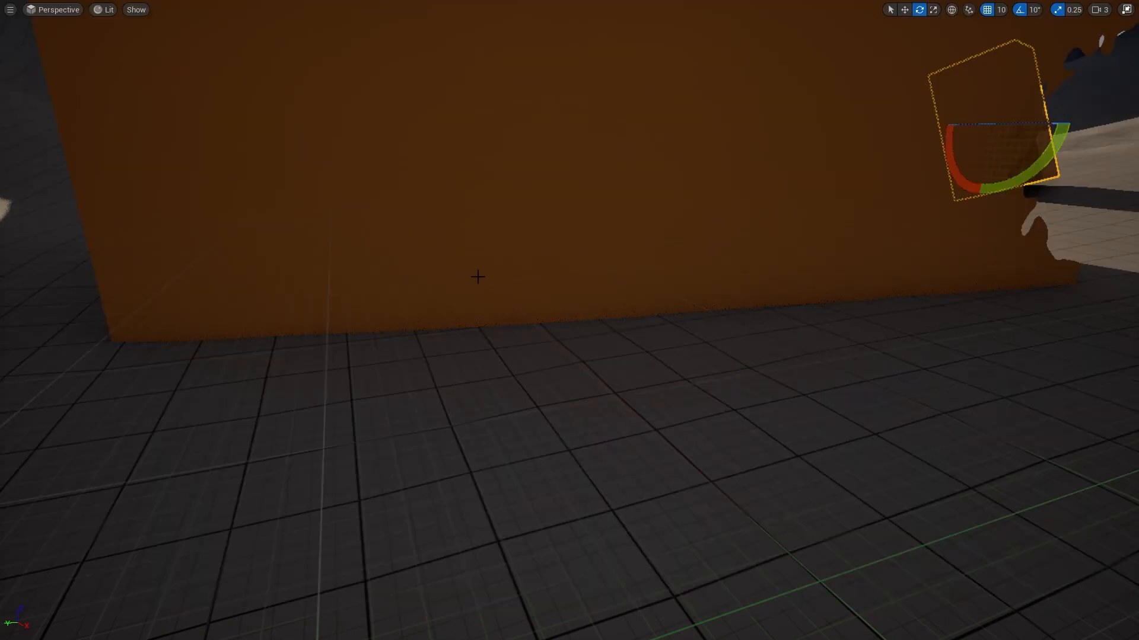
right_click_drag(478, 277, 477, 283)
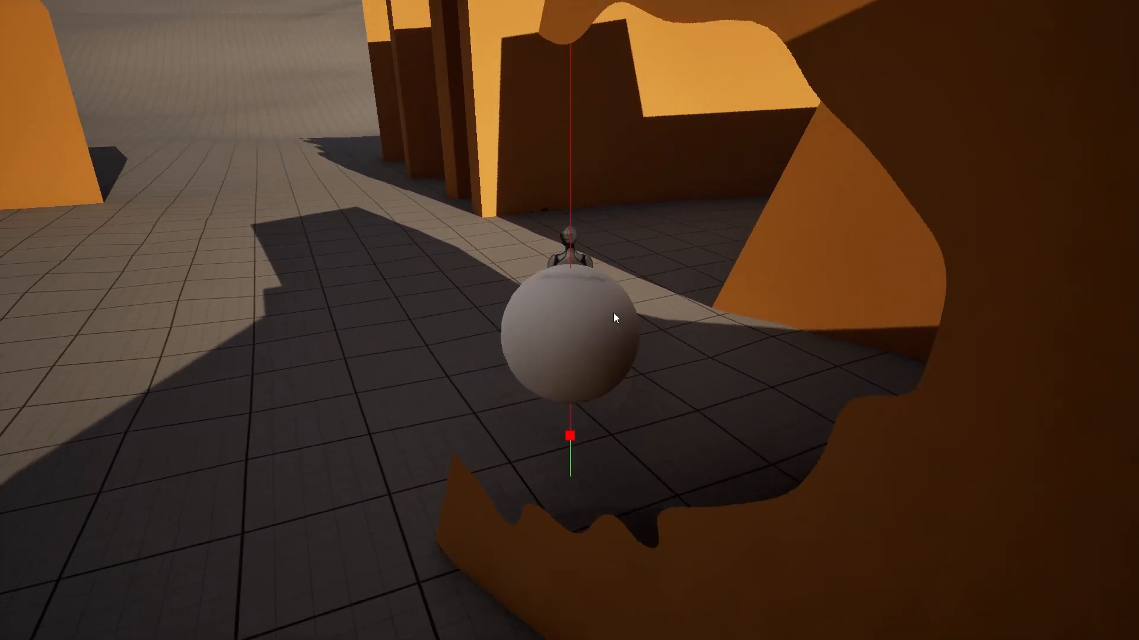
right_click_drag(613, 312, 610, 308)
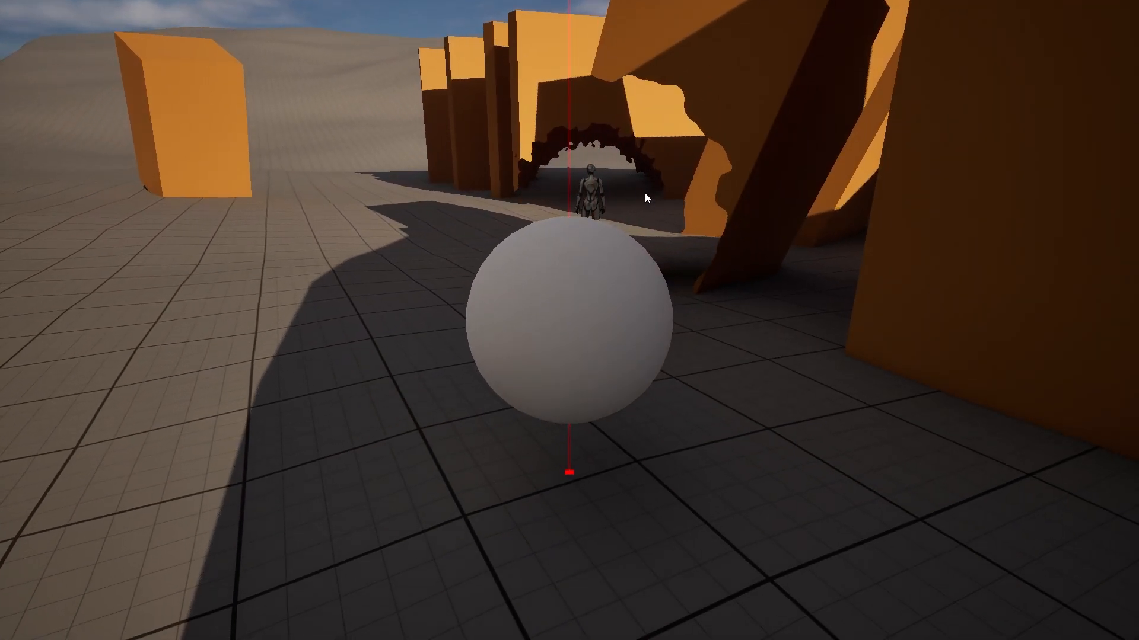
key("Escape")
Step: Pan across the PlayerLocation, Noise, Add, Multiply and Clamp nodes in MF_EnvironmentMask
left_click_drag(595, 0, 595, 1)
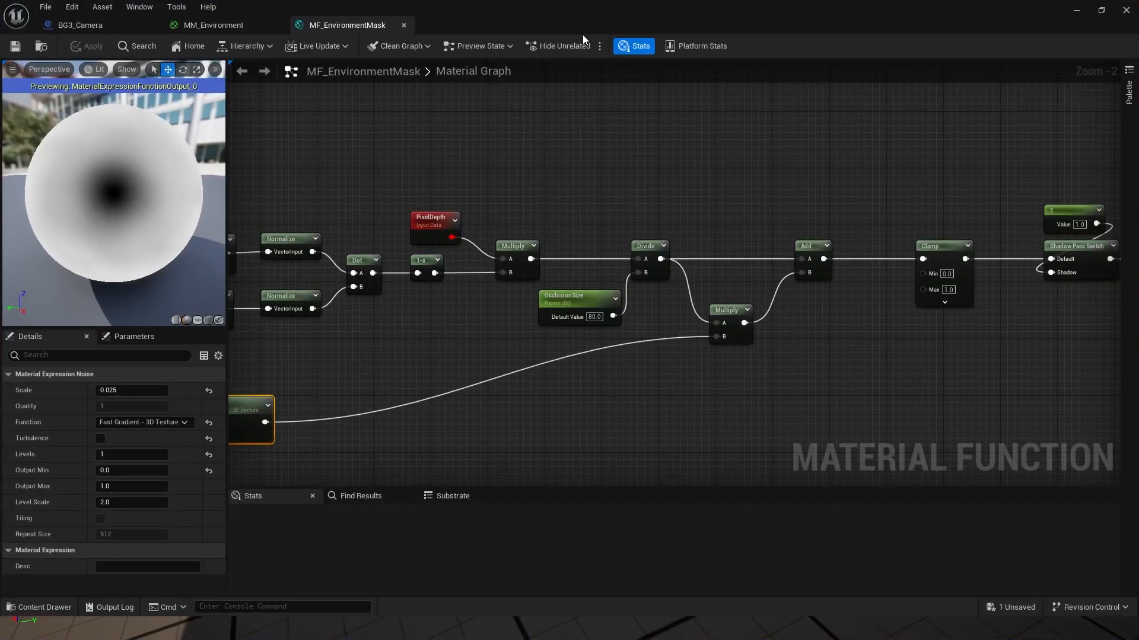
right_click_drag(530, 186, 914, 209)
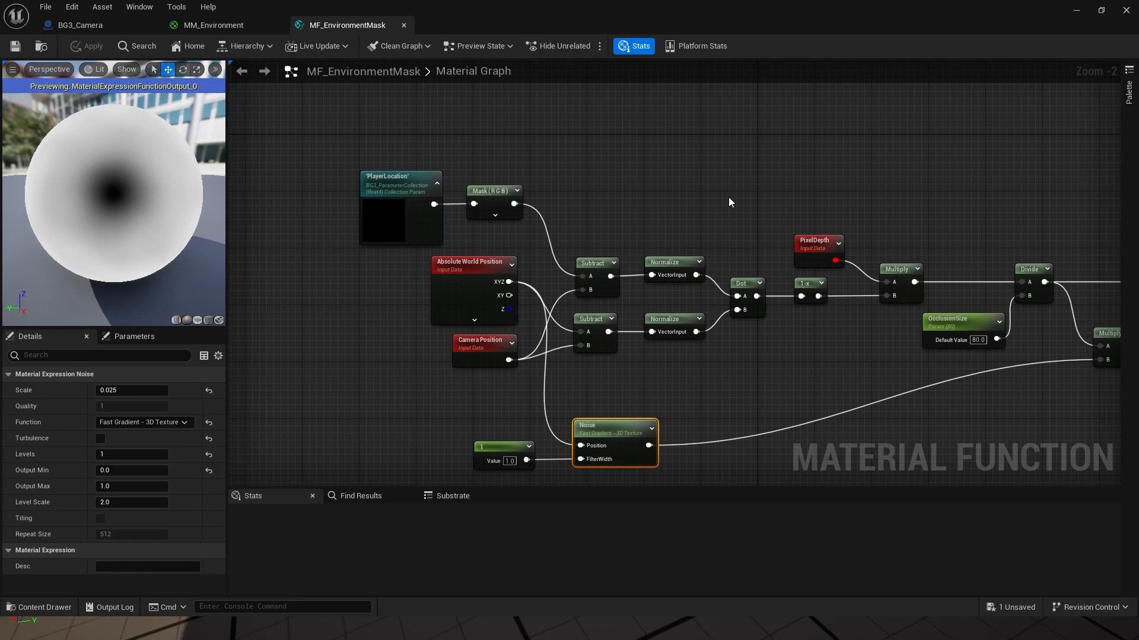
right_click_drag(729, 198, 609, 257)
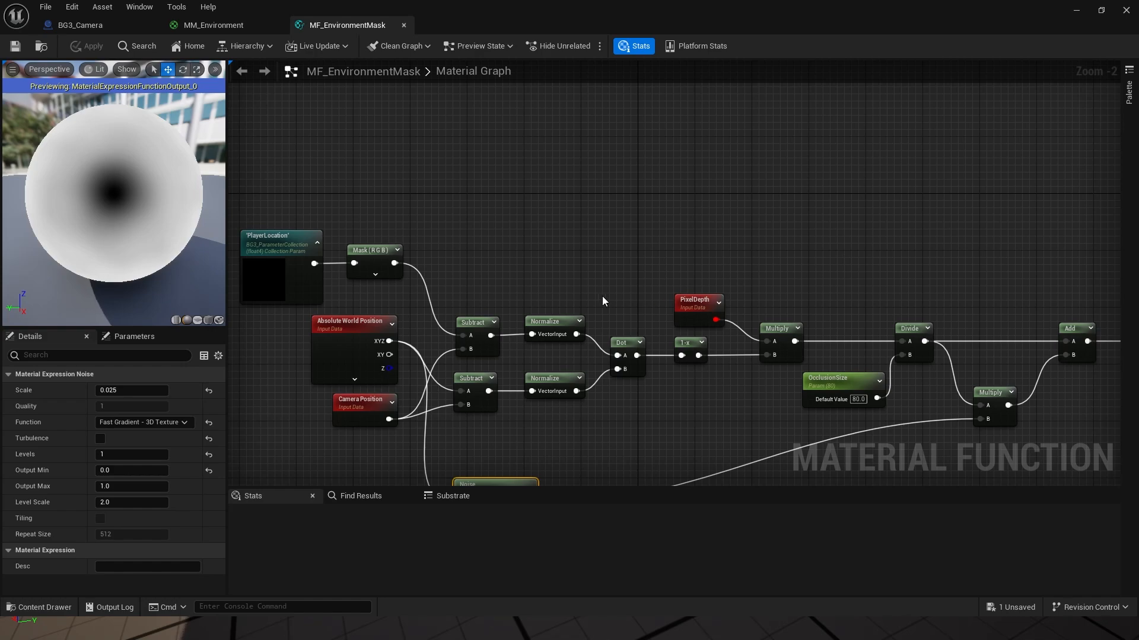
mouse_move(740, 221)
right_mouse_down()
mouse_move(676, 185)
mouse_move(452, 183)
mouse_move(252, 201)
mouse_move(424, 190)
mouse_move(758, 216)
right_mouse_up()
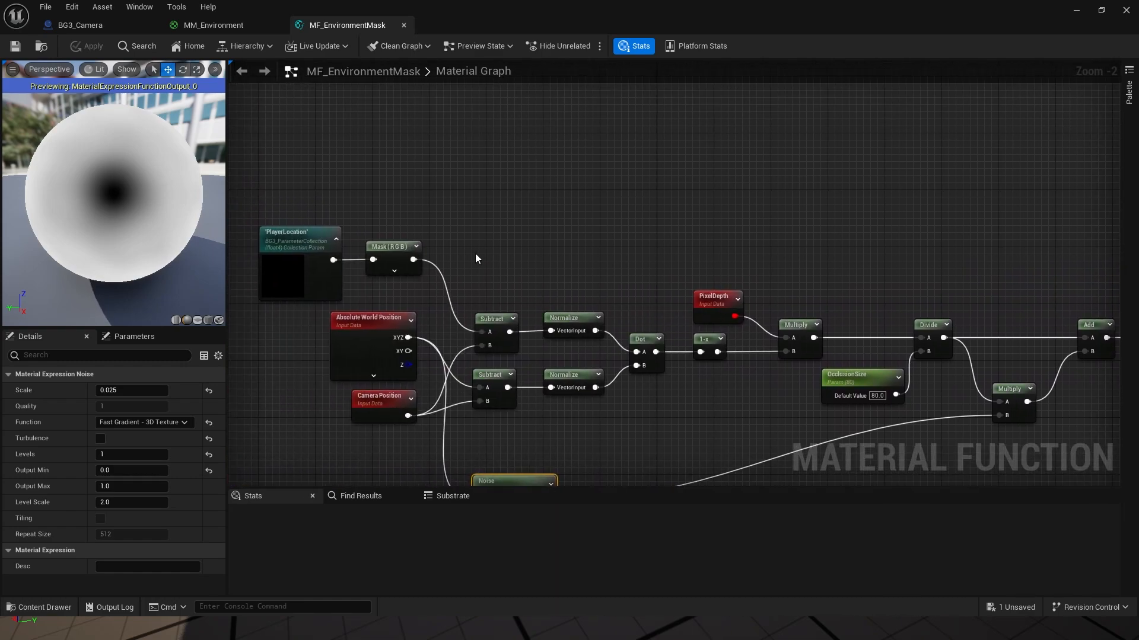
Step: Add a Distance node from the node search and duplicate it with Ctrl+D
right_click(497, 222)
type("distance")
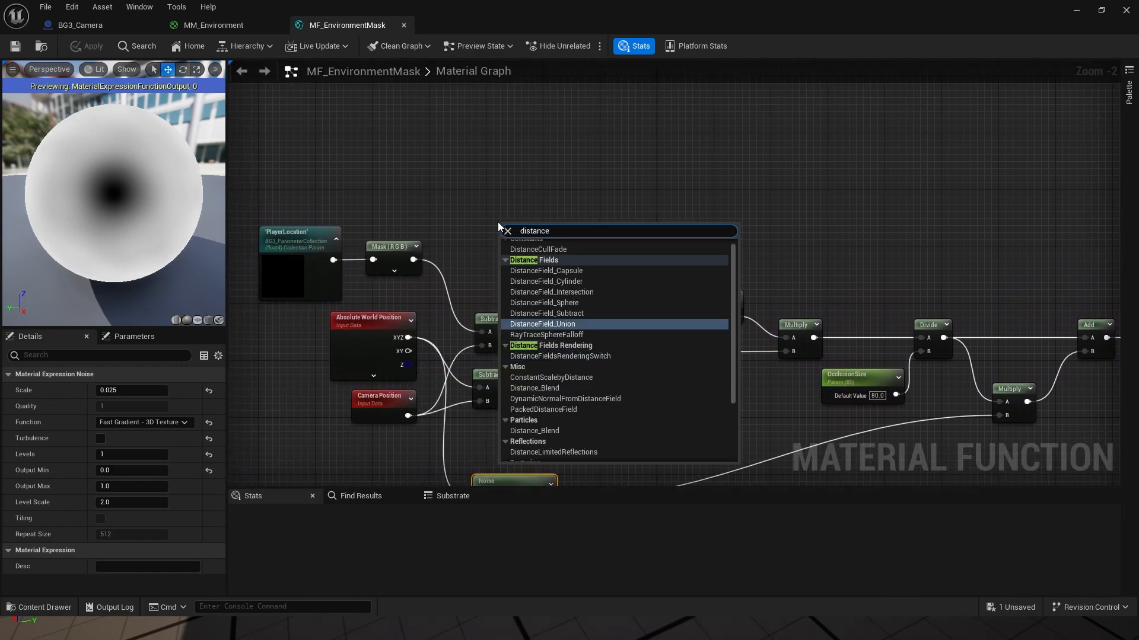
scroll(549, 365, "up", 1)
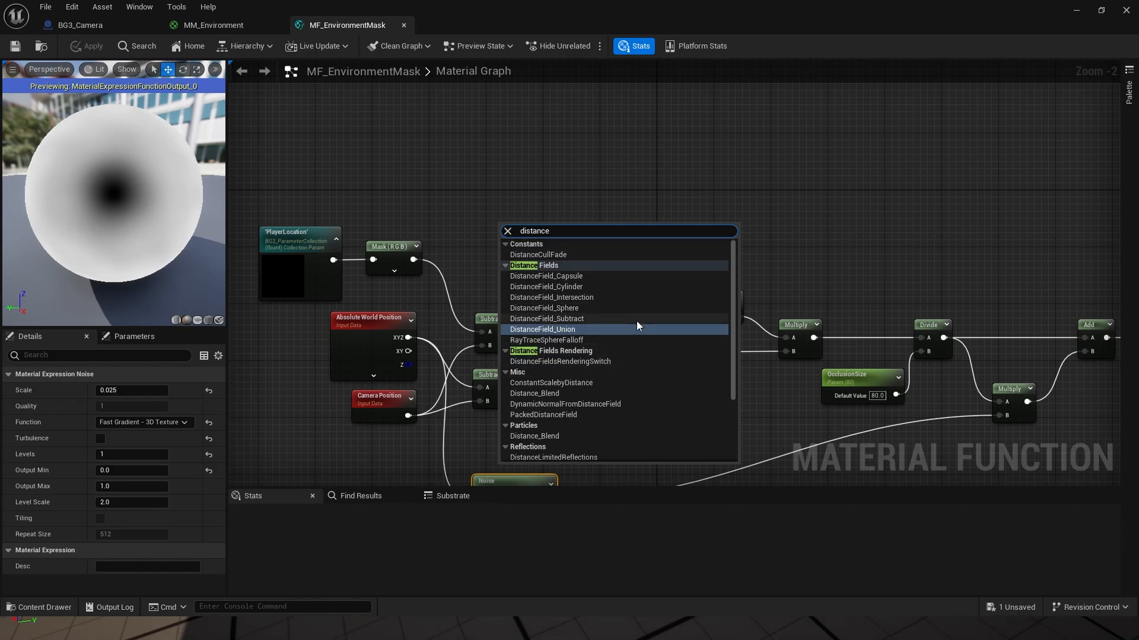
scroll(630, 328, "down", 3)
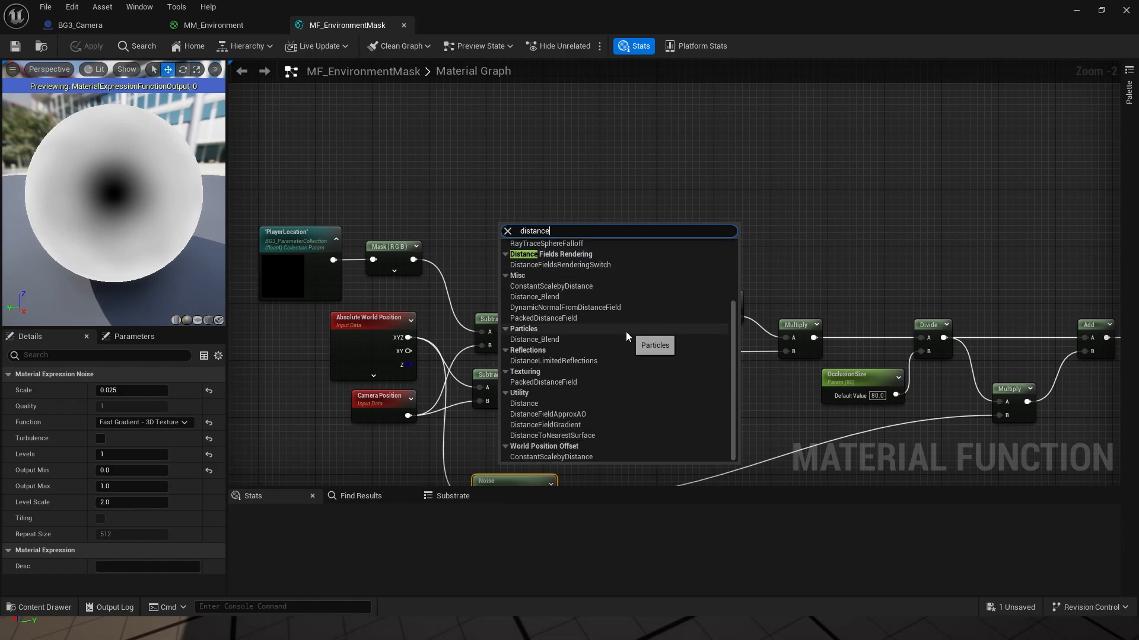
left_click(531, 403)
mouse_move(517, 237)
left_mouse_down()
mouse_move(515, 204)
mouse_move(512, 258)
left_mouse_up()
key("ctrl+d")
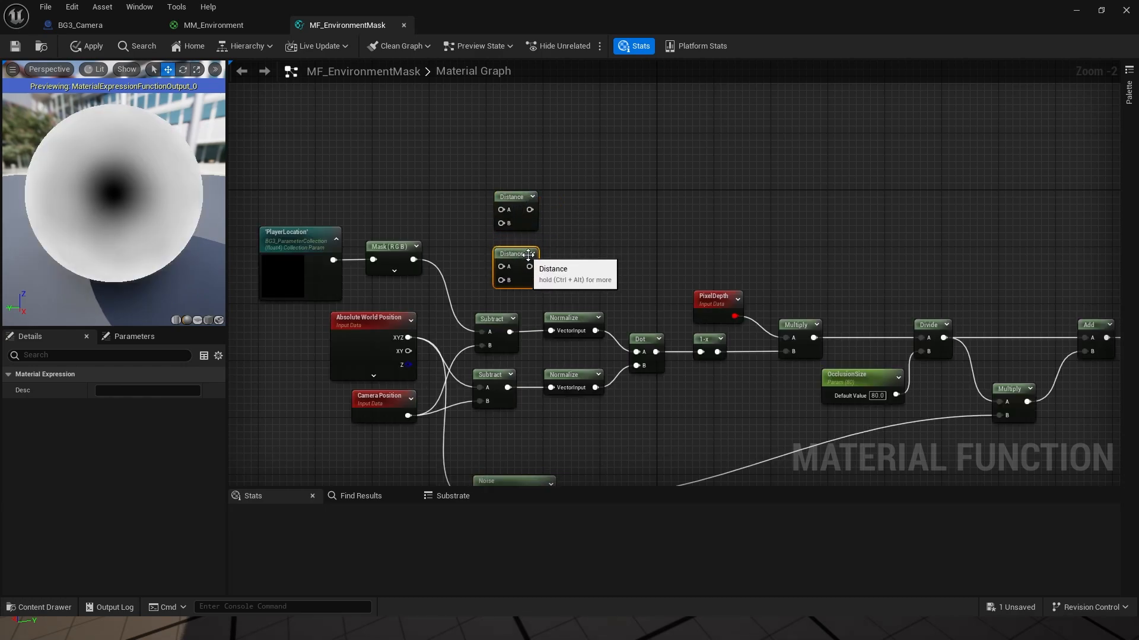
Step: Wire PlayerLocation Mask (RGB) and Camera Position into the upper Distance node's A and B
right_click_drag(622, 289, 727, 254)
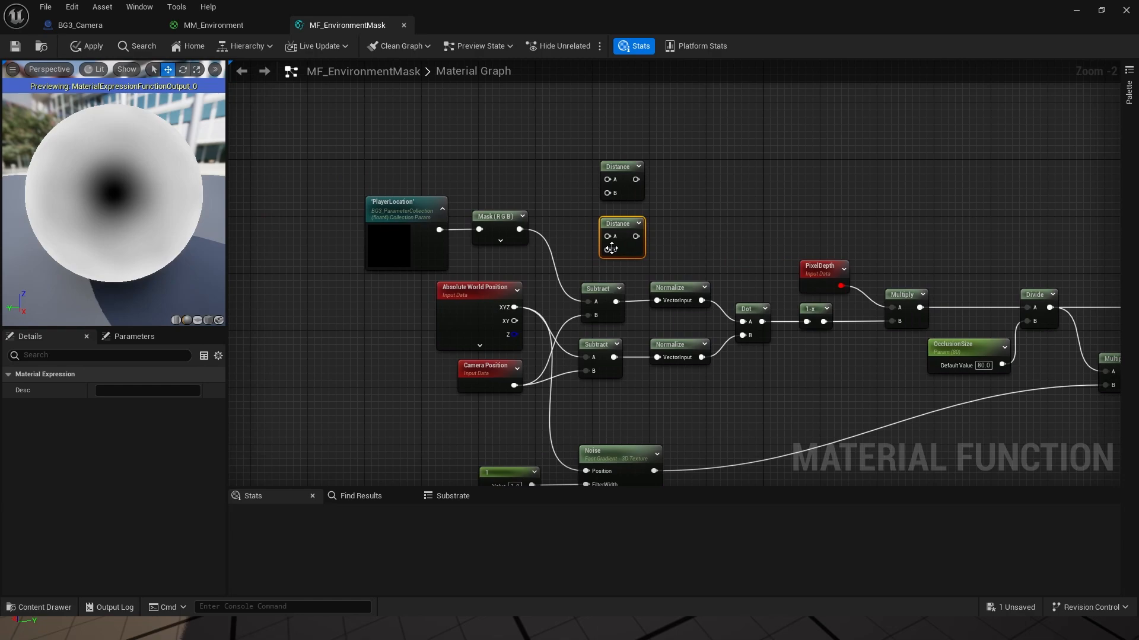
left_click_drag(520, 229, 606, 179)
right_click_drag(513, 405, 532, 367)
left_click_drag(533, 348, 626, 154)
Step: Wire Absolute World Position and Camera Position into the lower Distance node, then move both up
left_click_drag(533, 270, 625, 199)
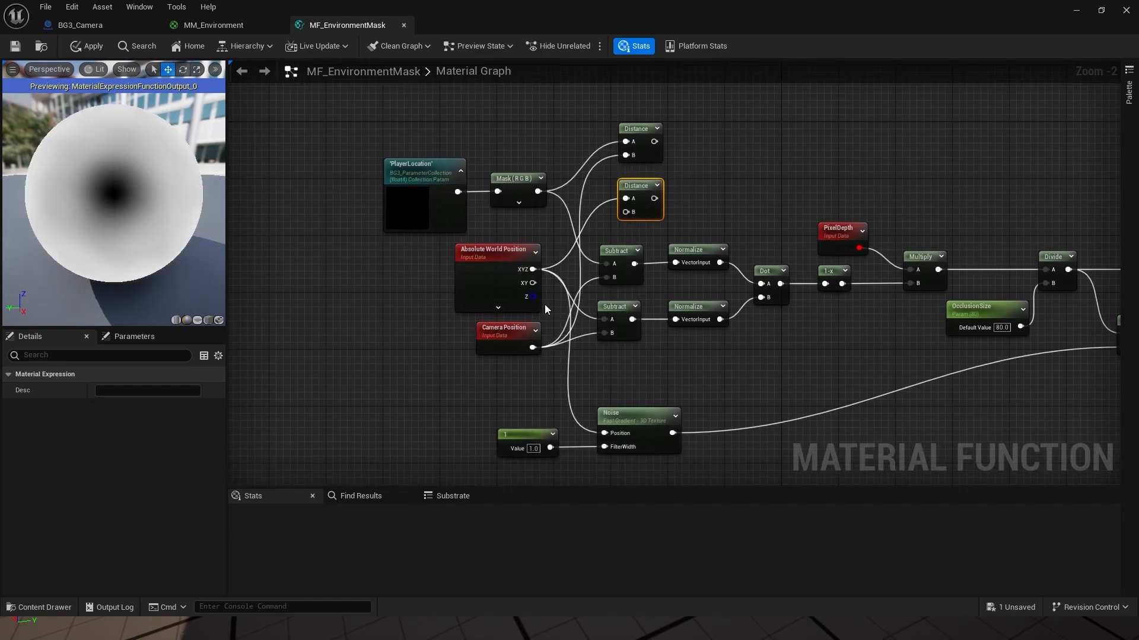
left_click_drag(509, 330, 572, 230)
key("ctrl+z")
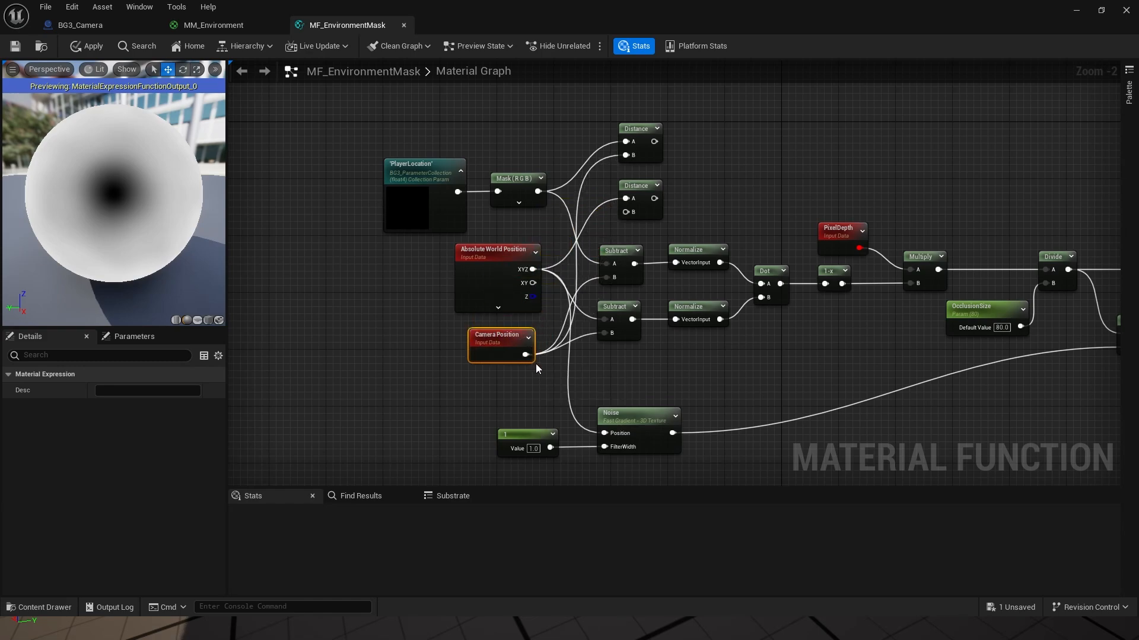
left_click_drag(533, 354, 625, 213)
right_click_drag(692, 200, 660, 229)
left_click_drag(579, 139, 589, 188)
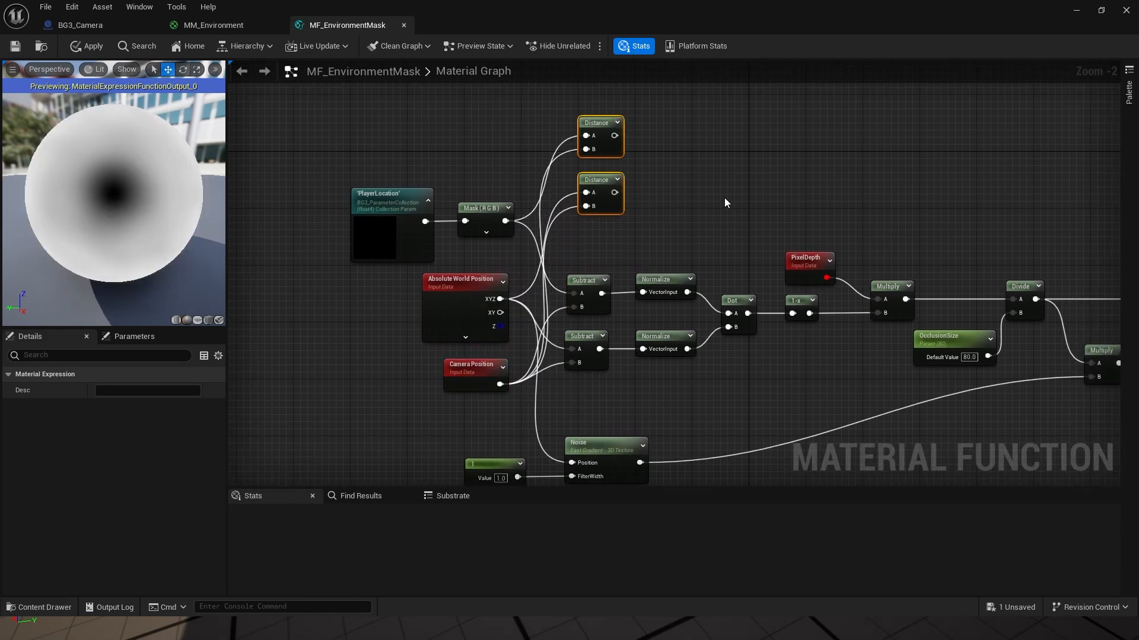
right_click_drag(724, 198, 631, 222)
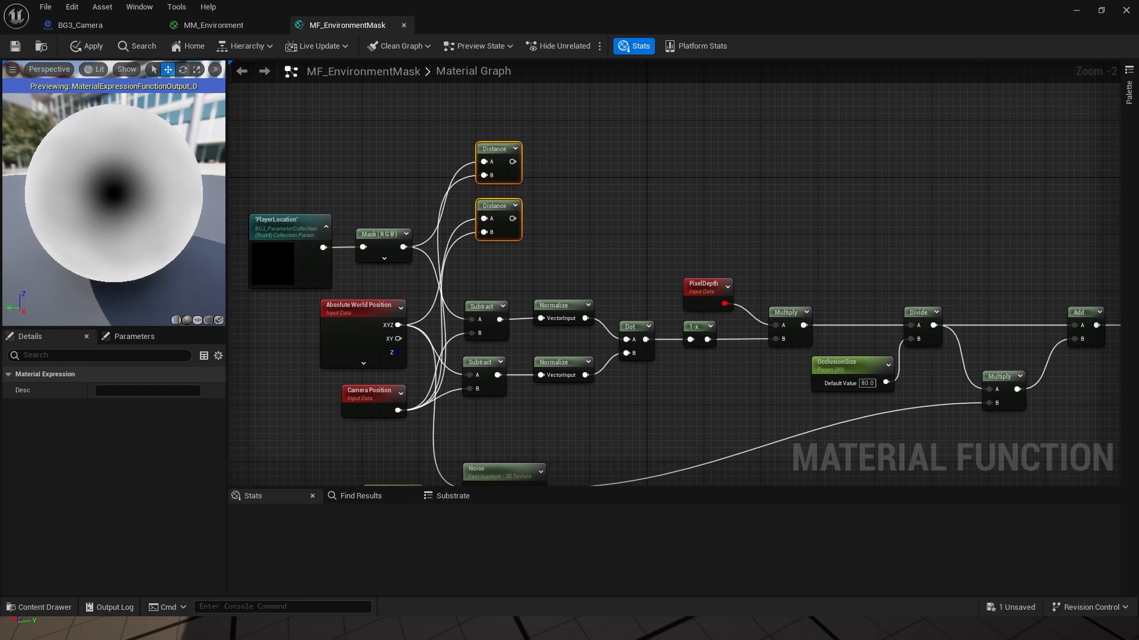
right_click_drag(738, 224, 646, 208)
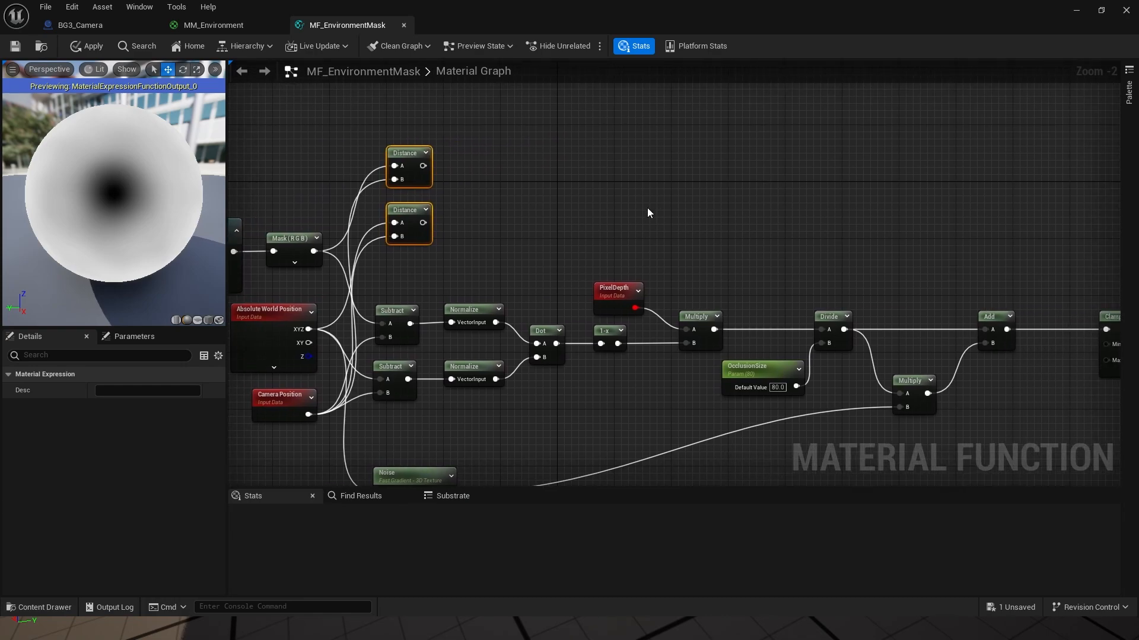
Step: Add an If node and wire the two Distance outputs into its A and B inputs
right_click(680, 203)
type("if")
key("Return")
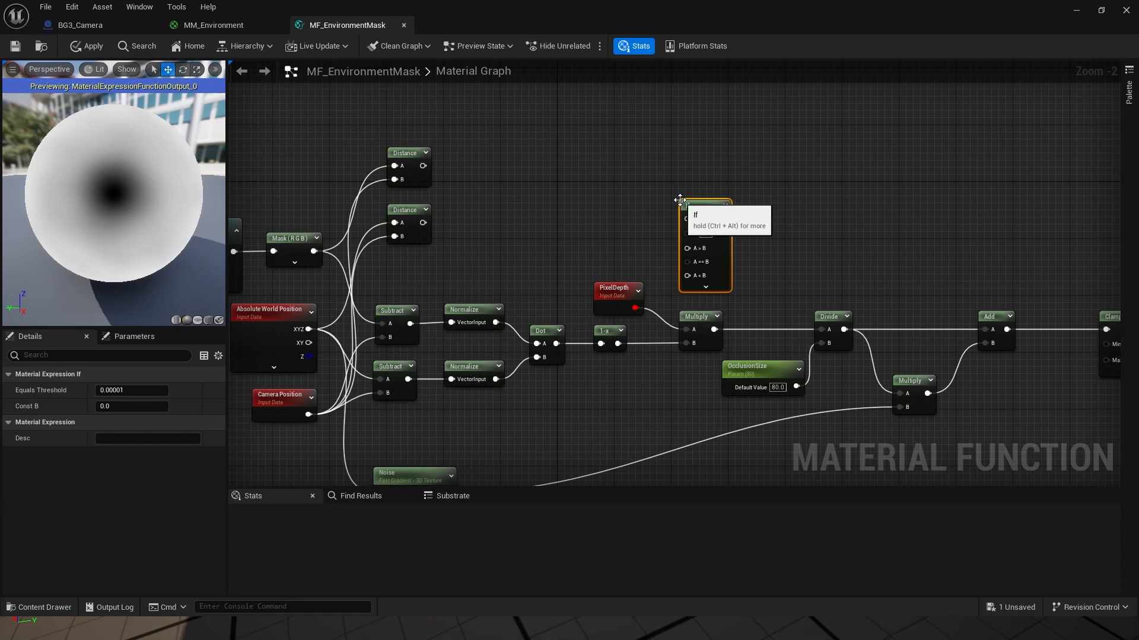
left_click_drag(423, 165, 687, 218)
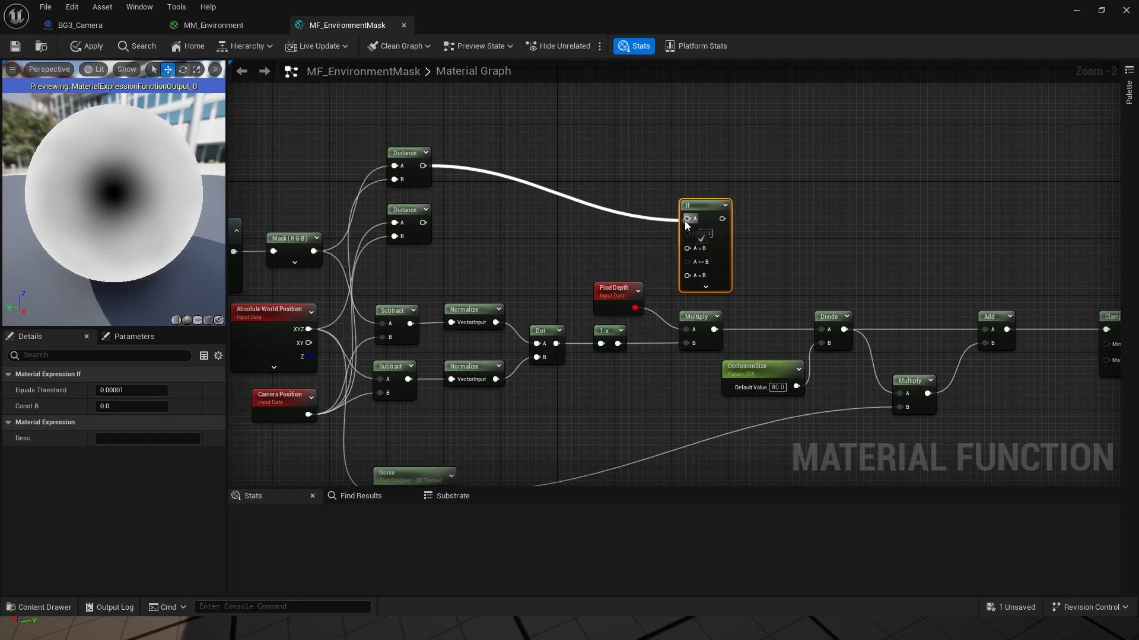
left_click_drag(423, 223, 802, 174)
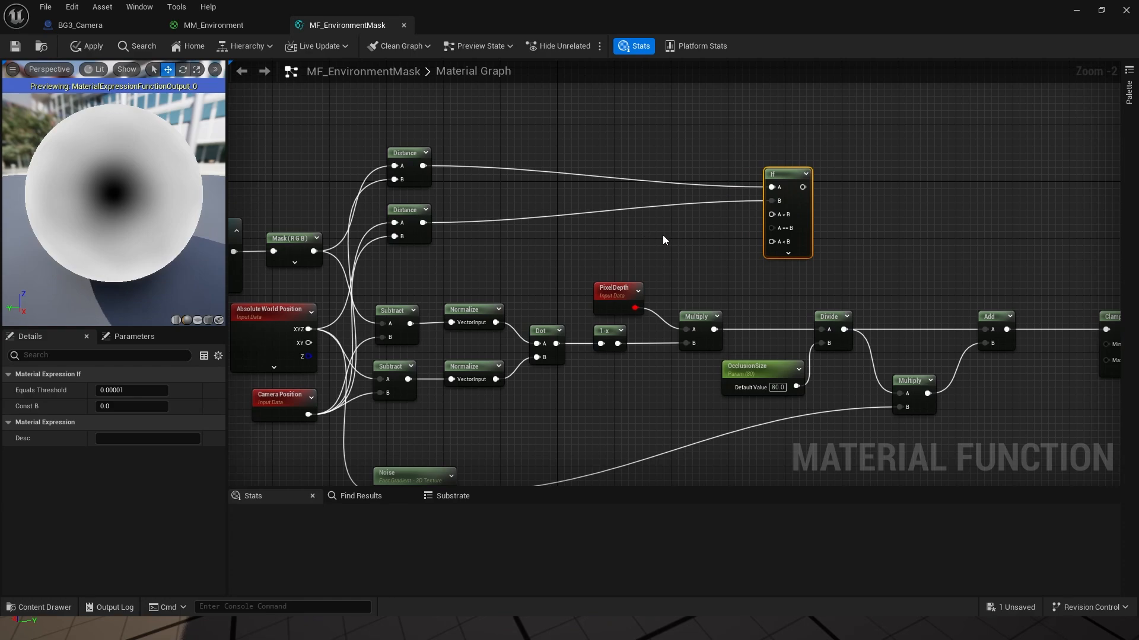
Step: Place a constant 0 node next to the If node
right_click_drag(663, 239, 500, 241)
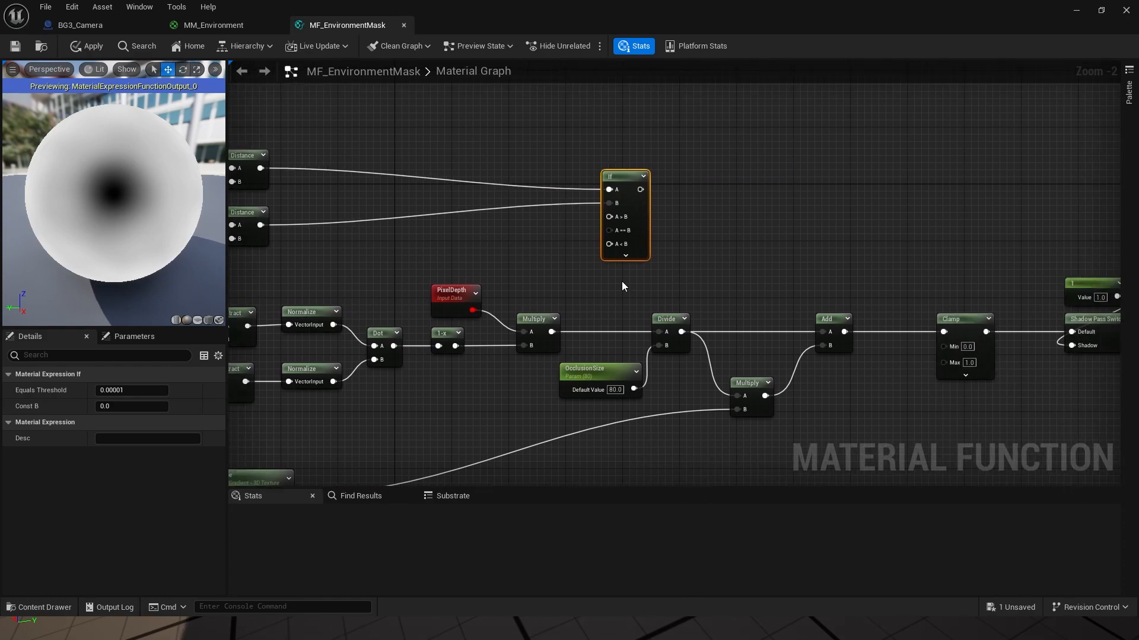
right_click_drag(622, 283, 634, 278)
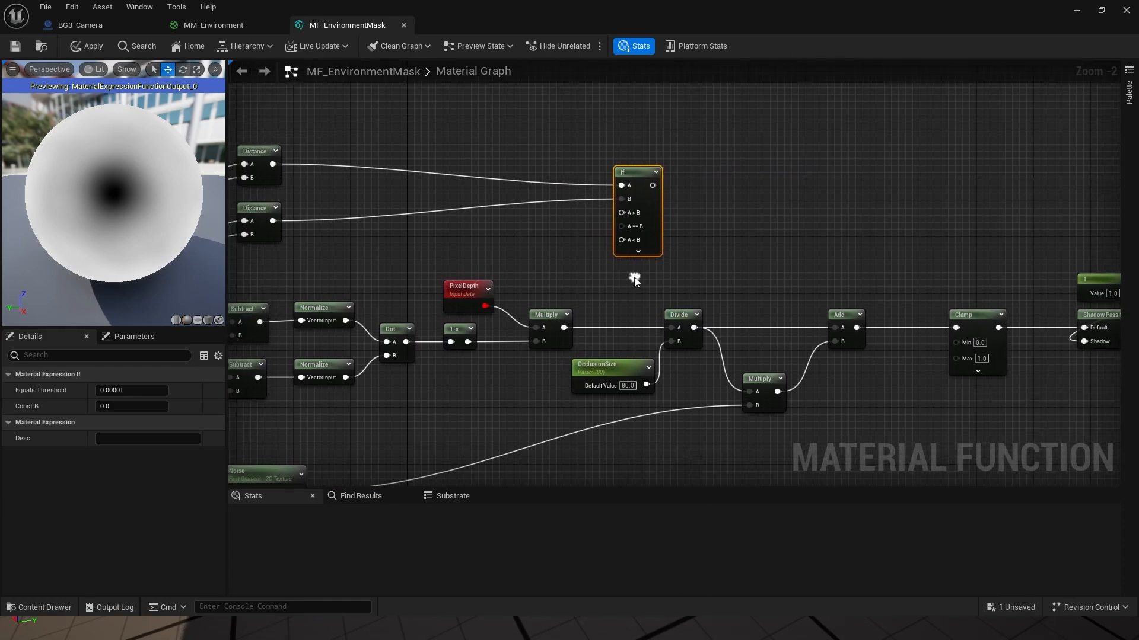
left_click(557, 254)
mouse_move(616, 253)
left_mouse_down()
mouse_move(628, 223)
mouse_move(609, 247)
left_mouse_up()
left_click(493, 223)
right_click_drag(445, 223, 714, 199)
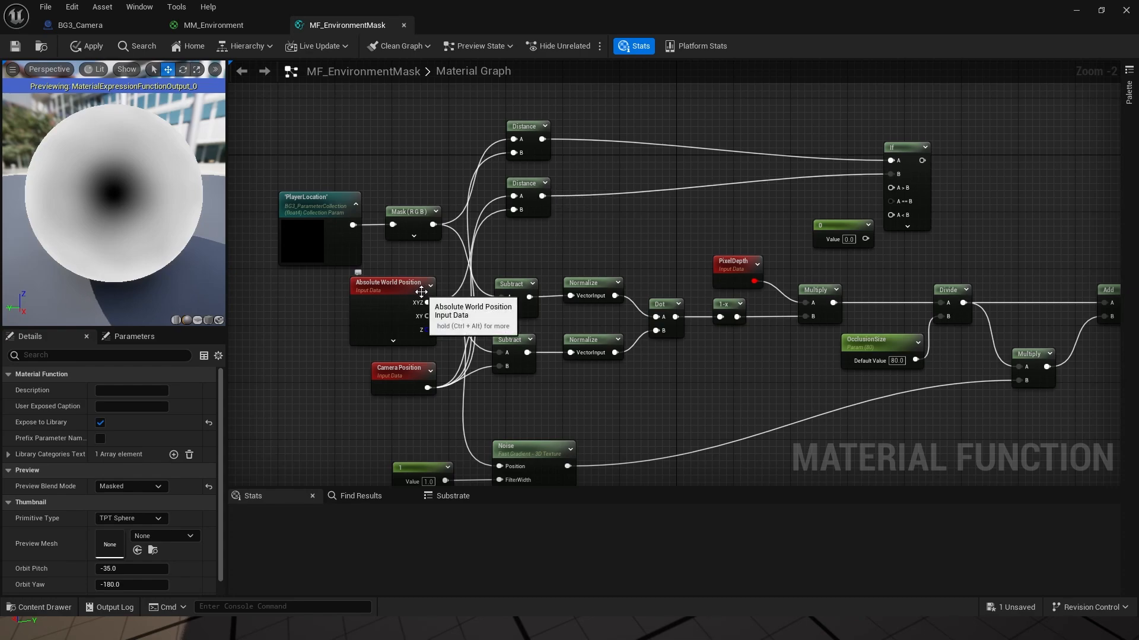
Step: Wire the lower Distance into the If node's A input and the upper Distance into B
left_click(547, 201)
left_click_drag(543, 197, 893, 162)
left_click_drag(543, 139, 892, 173)
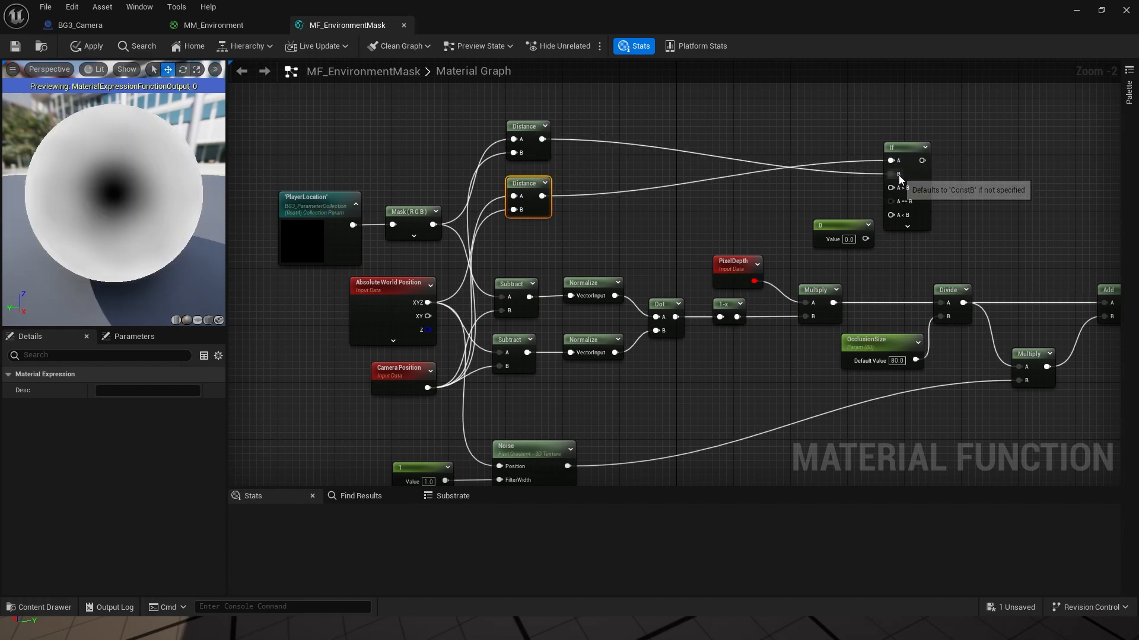
left_click_drag(537, 149, 536, 246)
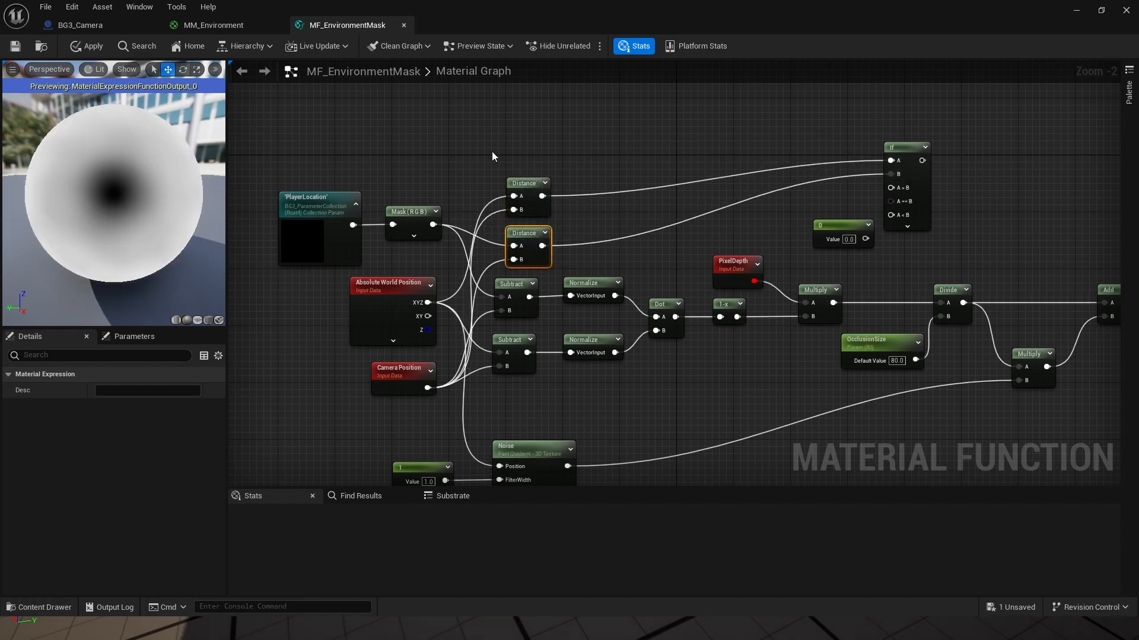
left_click_drag(486, 144, 540, 238)
left_click_drag(536, 232, 534, 202)
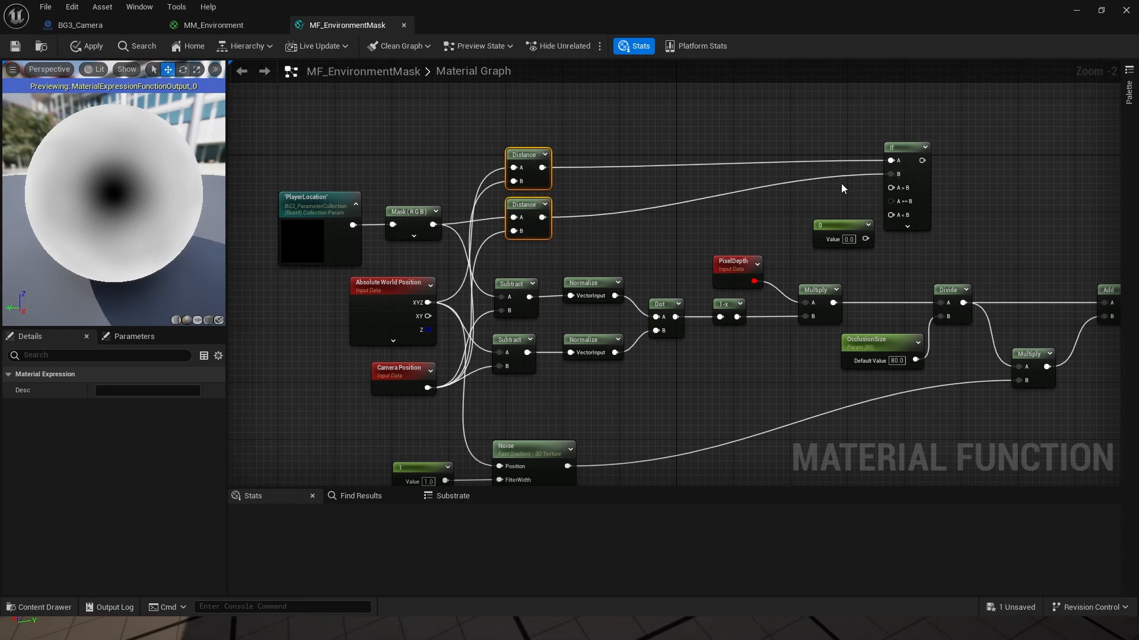
scroll(901, 199, "up", 2)
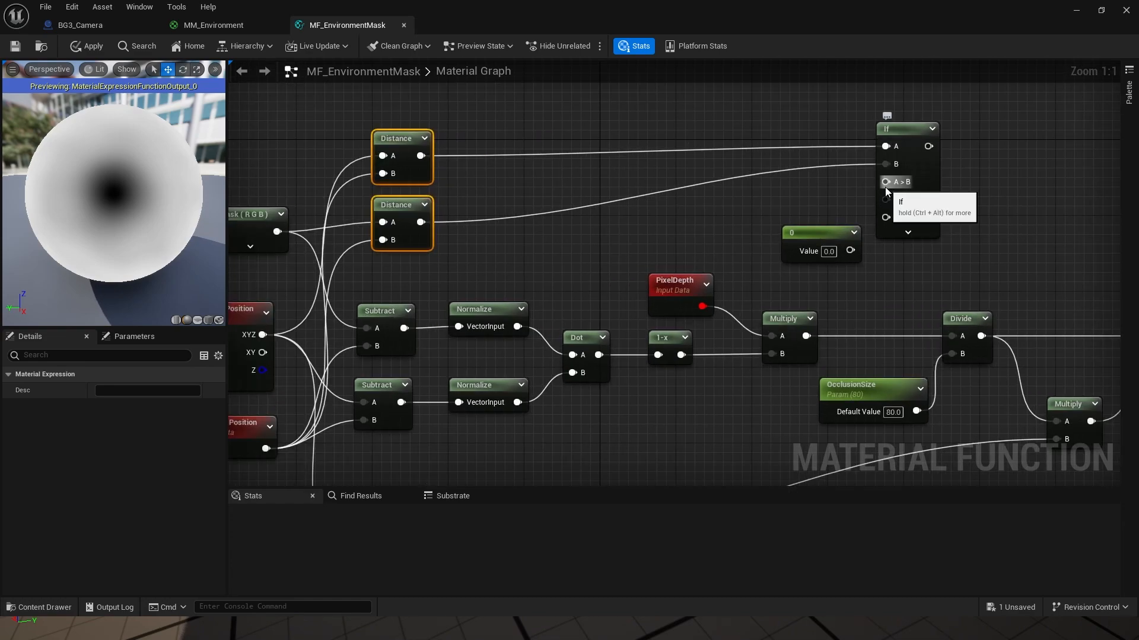
Step: Feed a constant of 1 into the If node's A > B input, placed beside the If node
left_click_drag(850, 249, 887, 184)
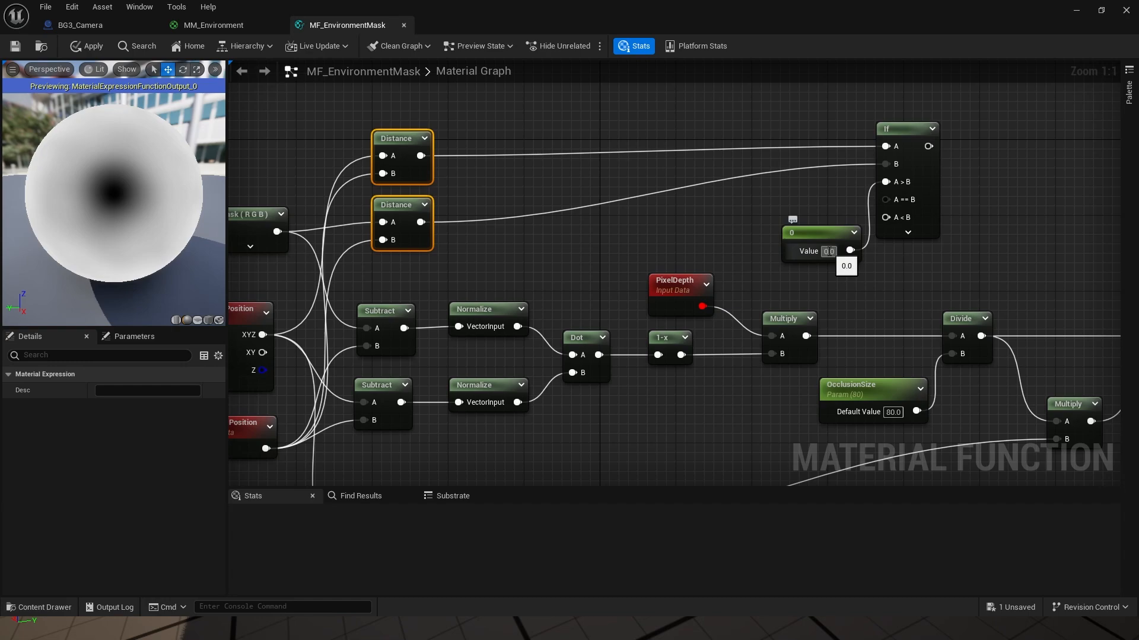
type("1")
key("Return")
left_click_drag(848, 257, 887, 199)
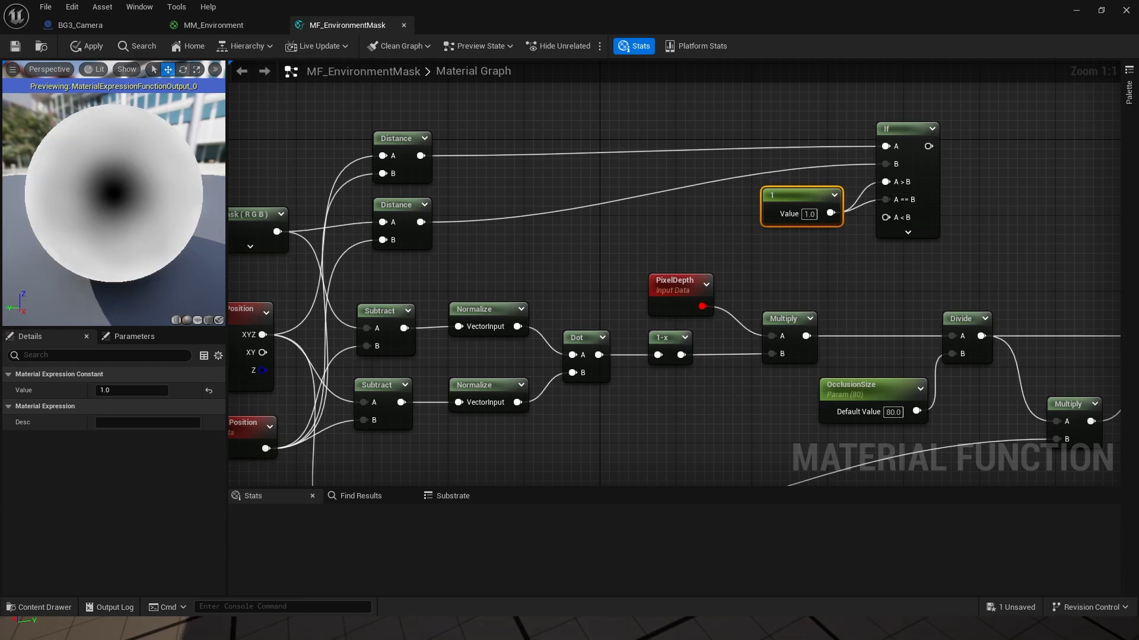
right_click_drag(907, 282, 549, 249)
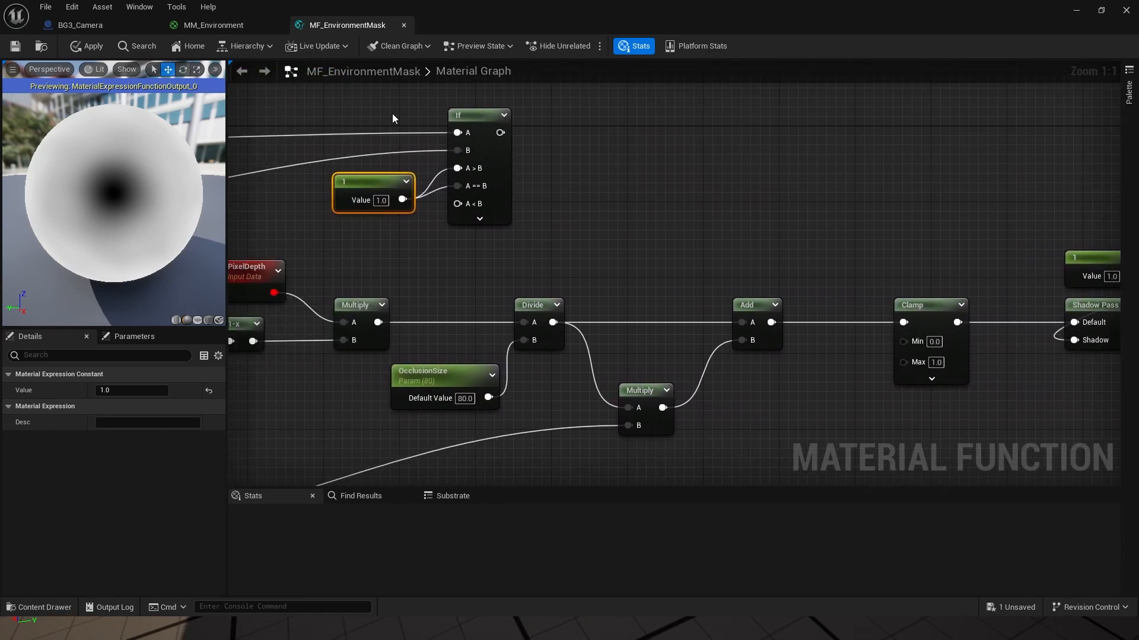
Step: Move the If and constant 1 nodes together above the Clamp node
left_click_drag(392, 114, 501, 191)
left_click_drag(476, 123, 1020, 151)
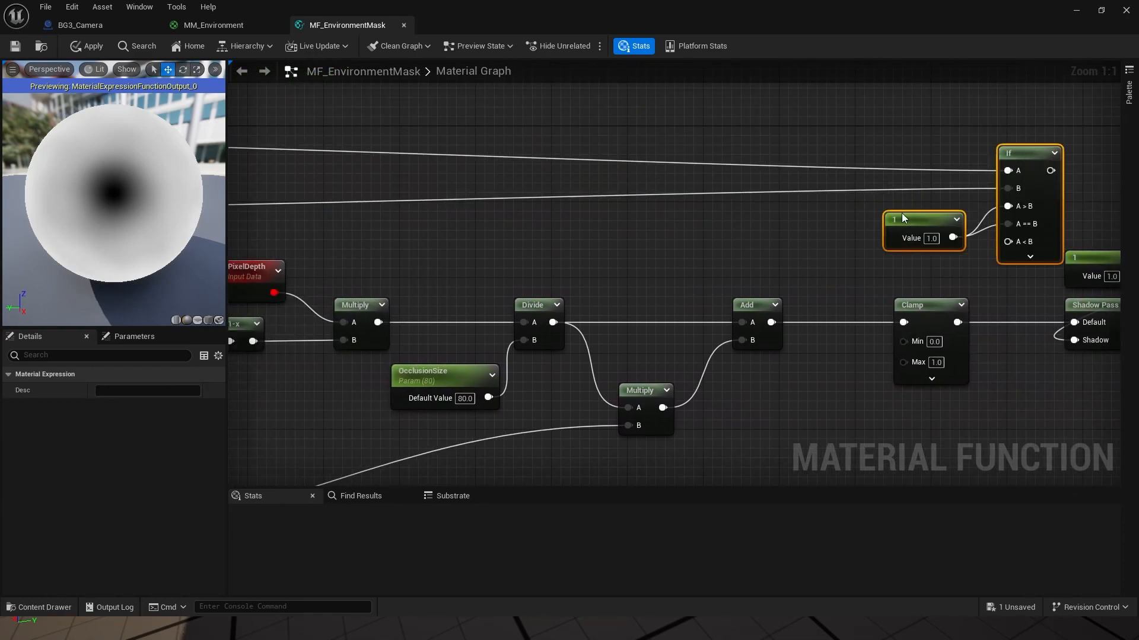
right_click_drag(901, 213, 743, 210)
left_click_drag(874, 146, 833, 150)
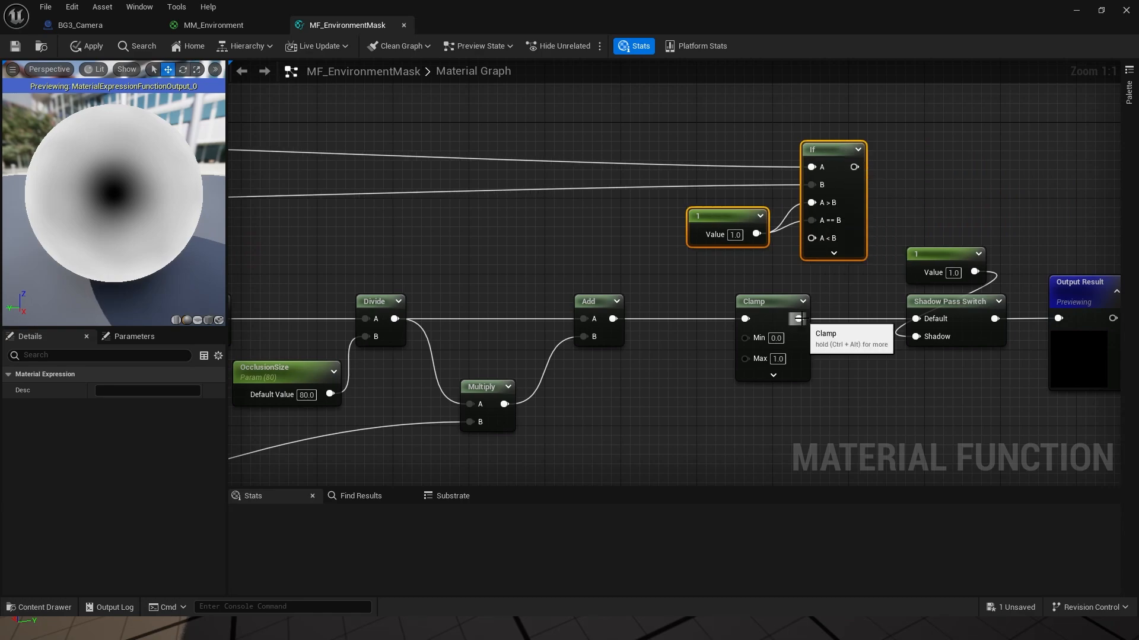
scroll(812, 237, "down", 4)
right_click_drag(629, 233, 797, 213)
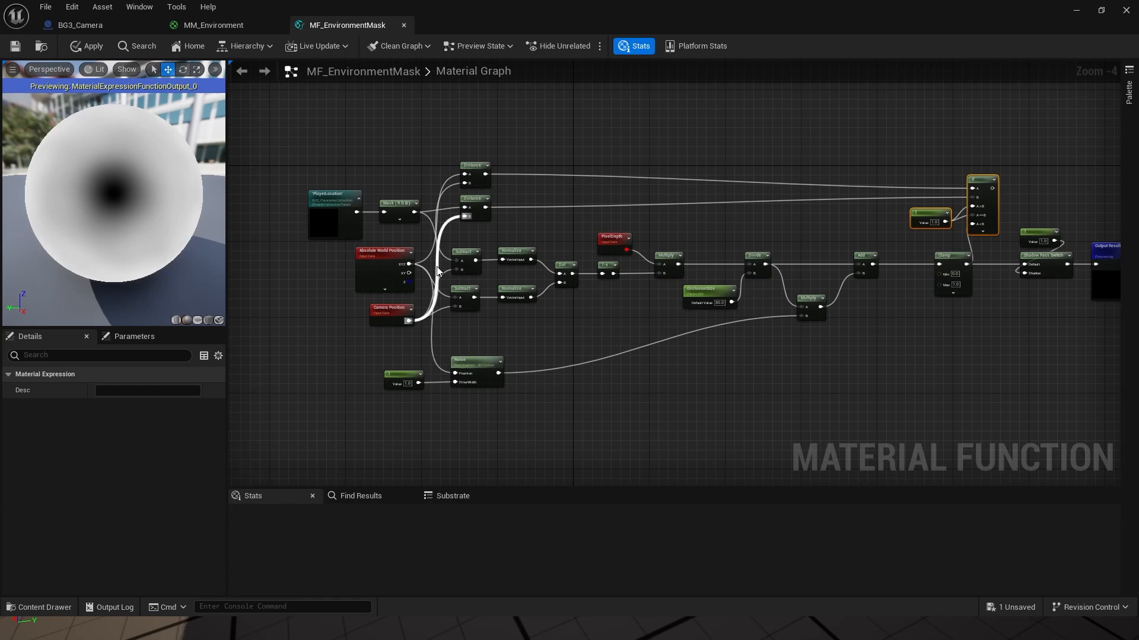
scroll(745, 261, "up", 4)
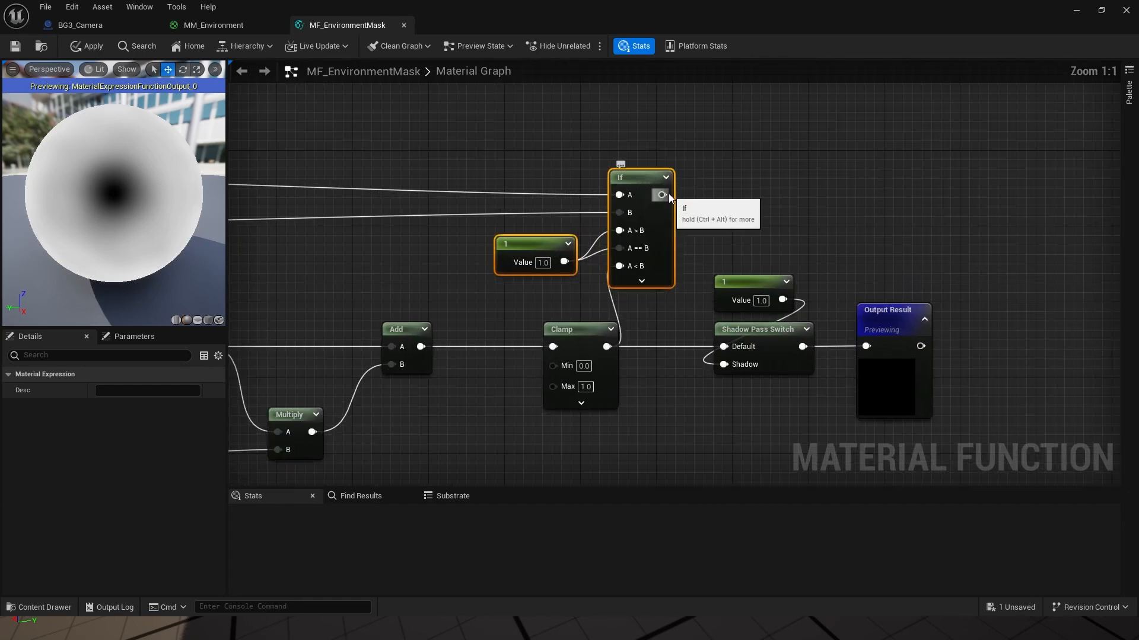
Step: Route the If output into Shadow Pass Switch Default, straighten the output nodes, and apply
left_click_drag(661, 195, 725, 346)
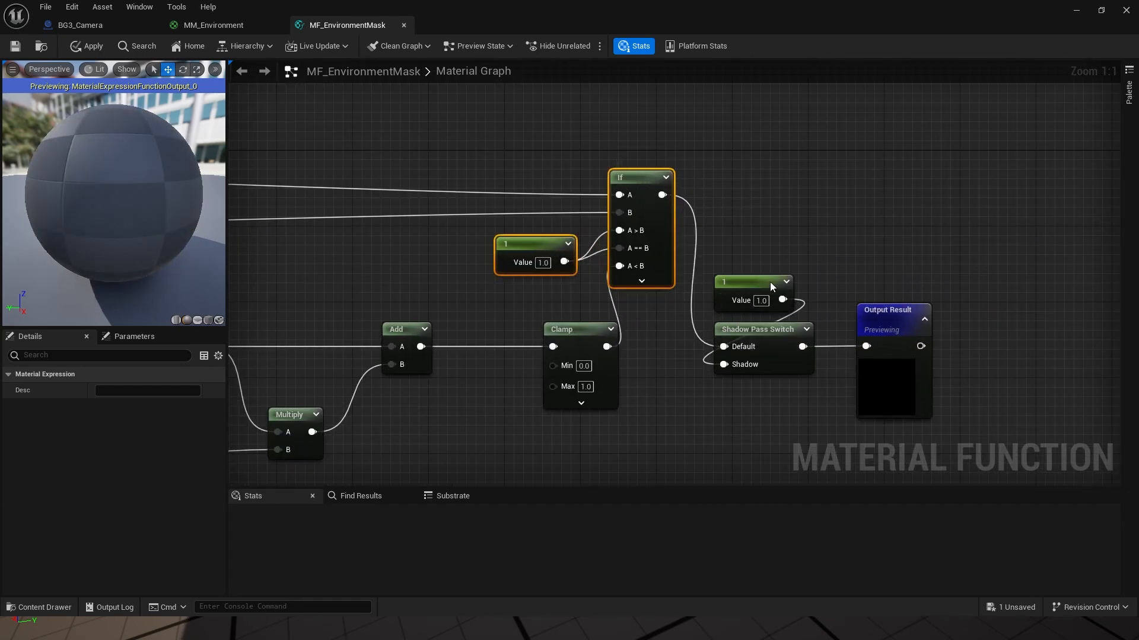
left_click_drag(769, 283, 871, 355)
left_click_drag(765, 327, 822, 172)
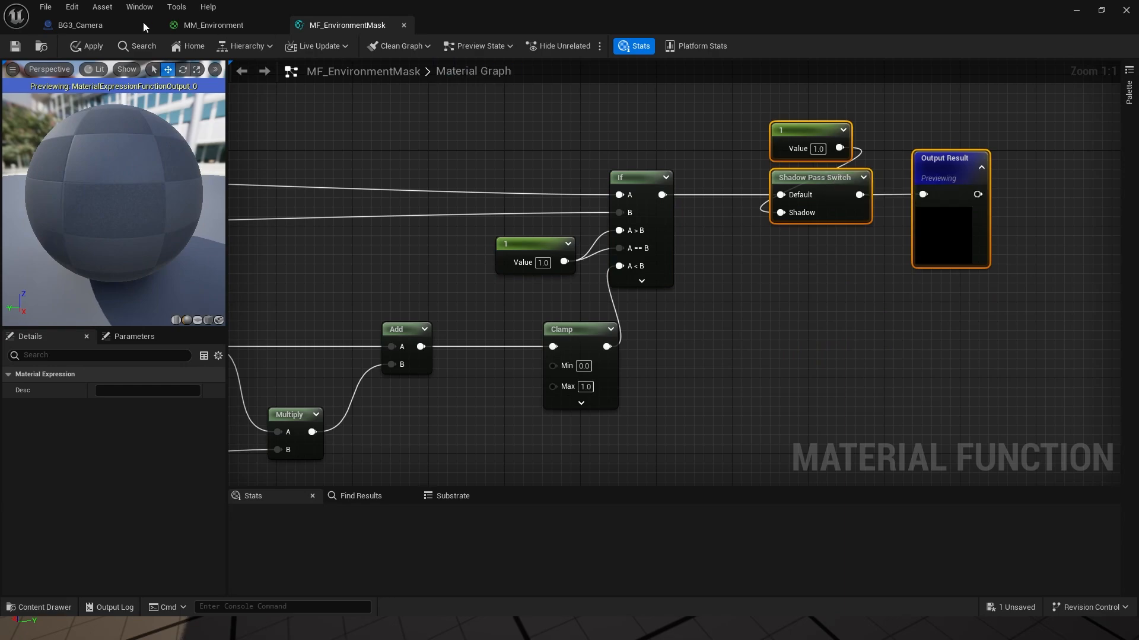
left_click(78, 47)
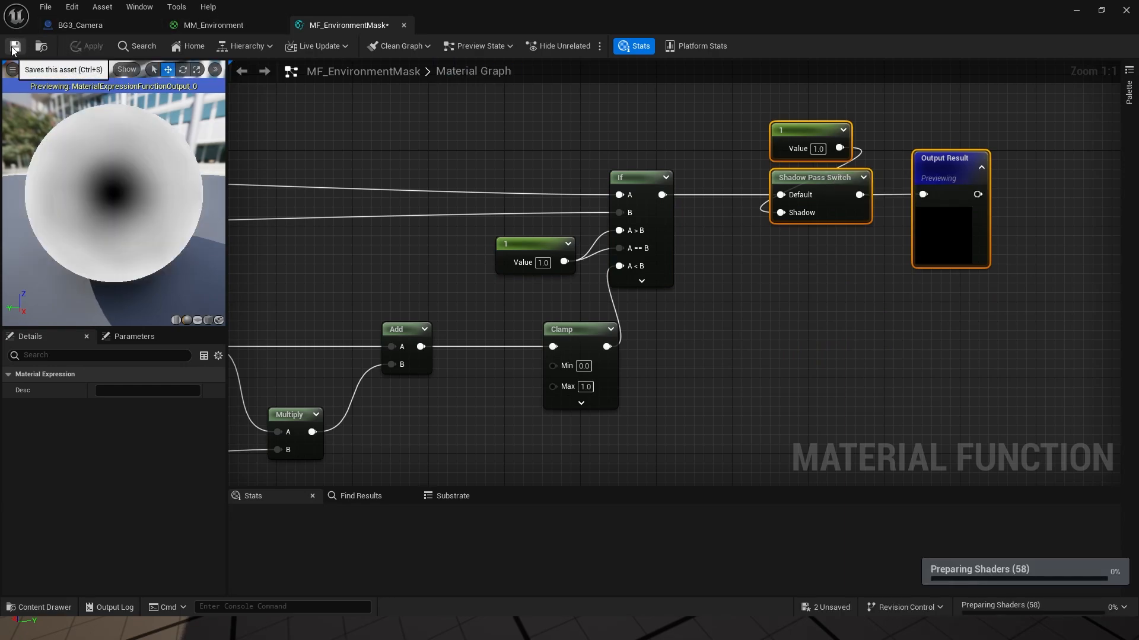
left_click_drag(599, 5, 1138, 415)
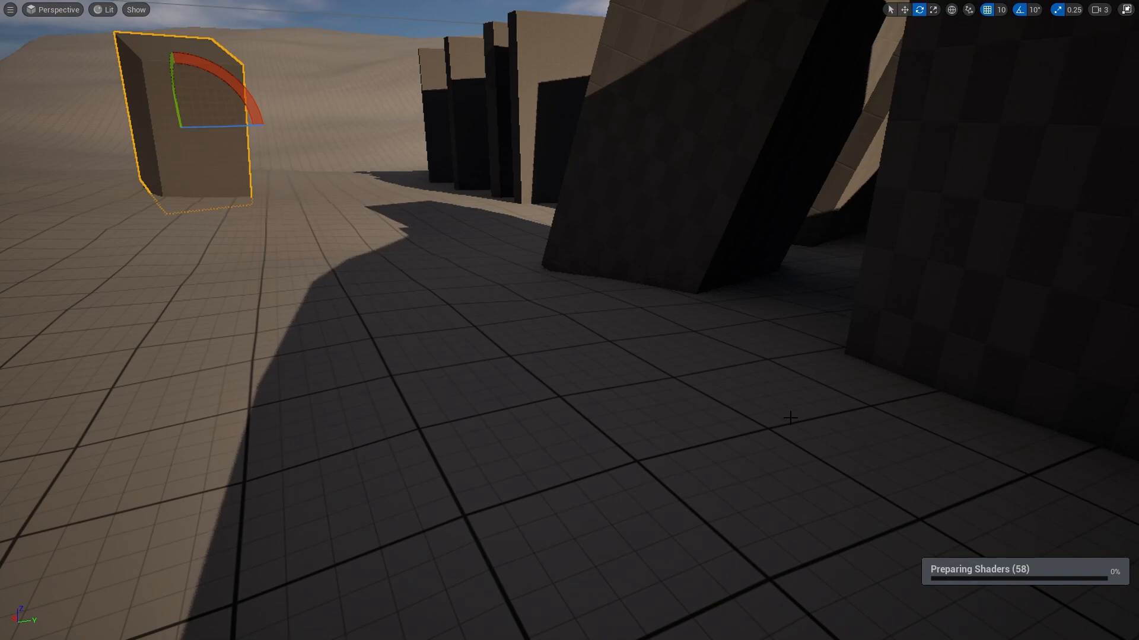
middle_click_drag(559, 304, 569, 306)
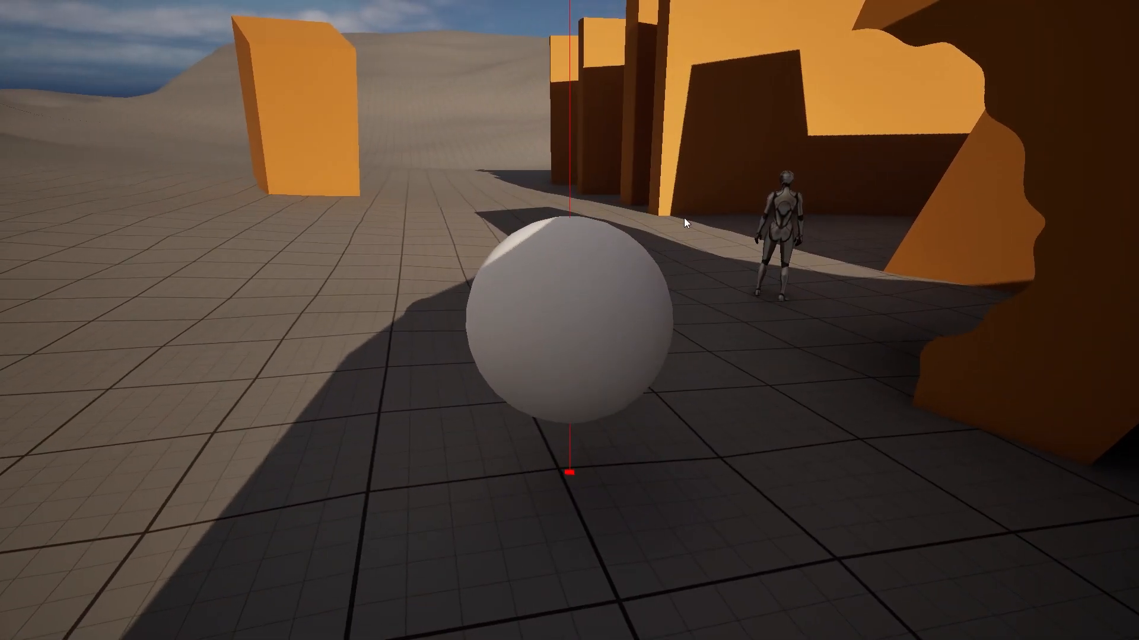
key("a")
key("w")
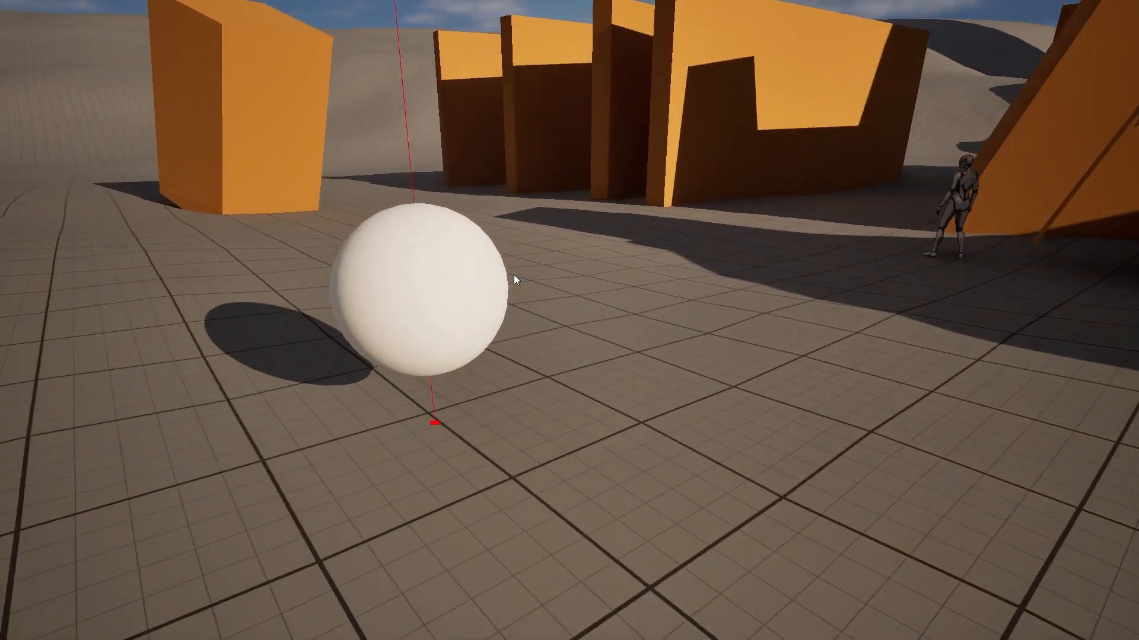
key("a")
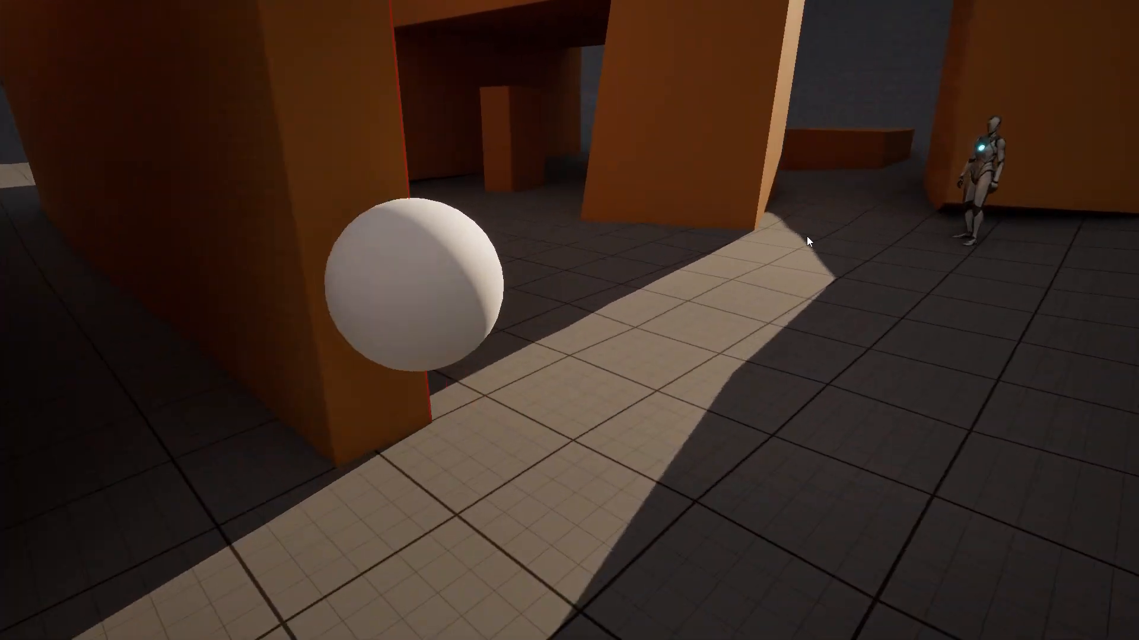
key("s")
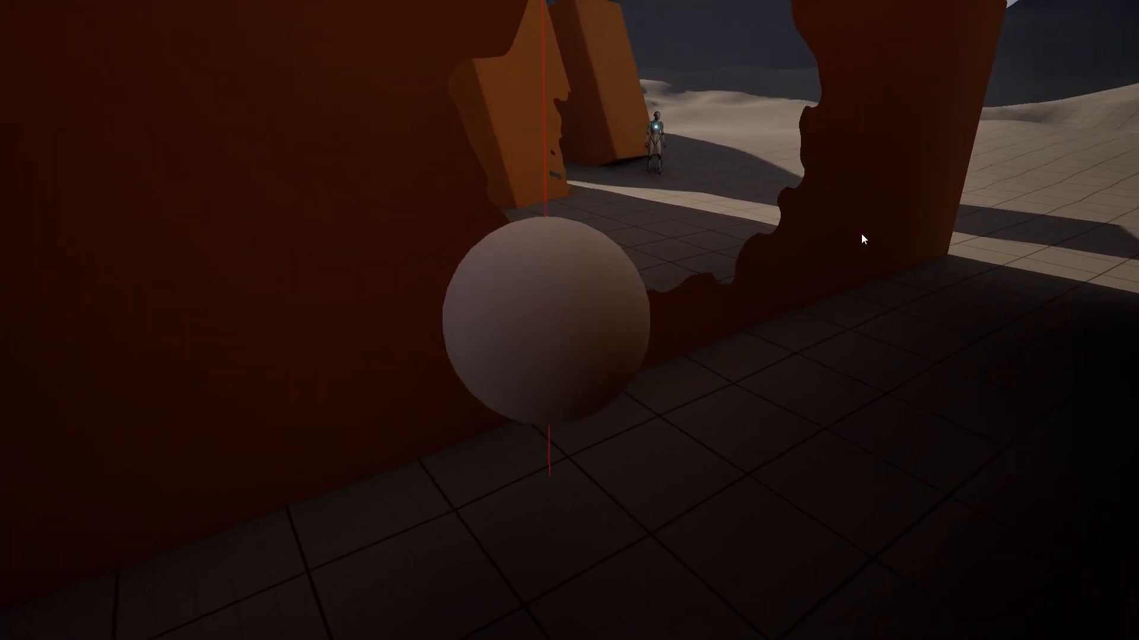
key("s")
key("a")
key("a")
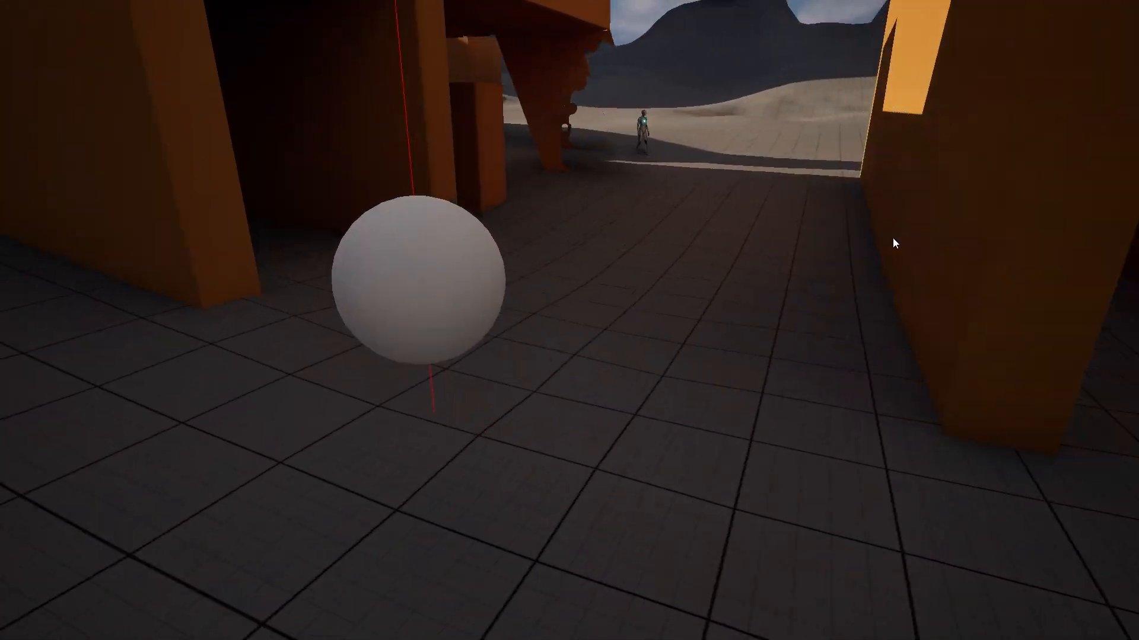
key("a")
key("w")
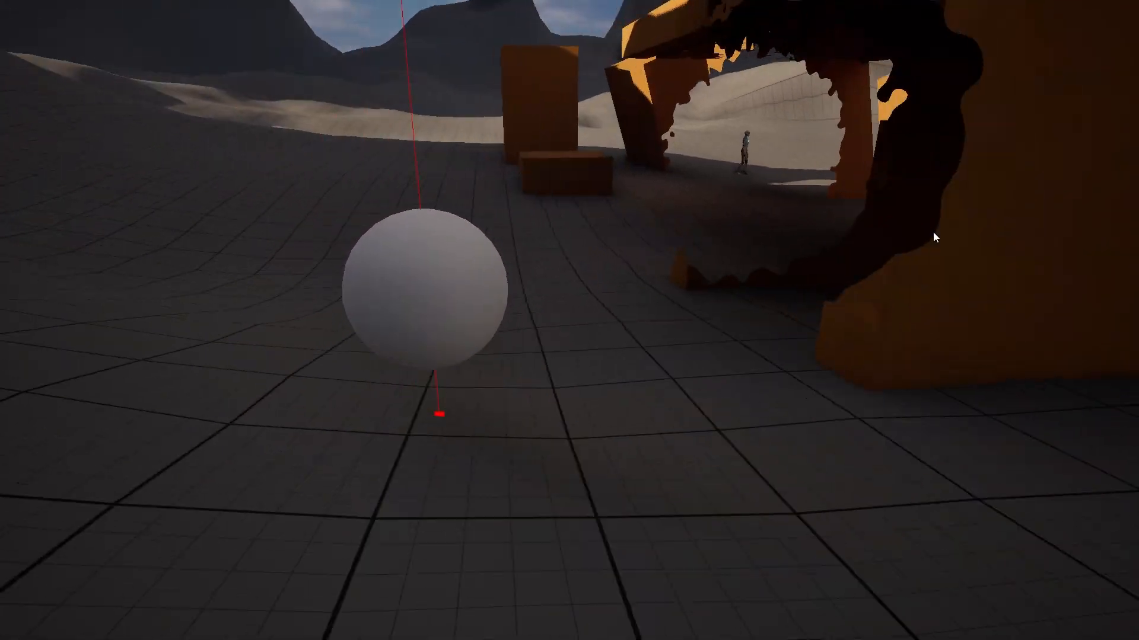
key("a")
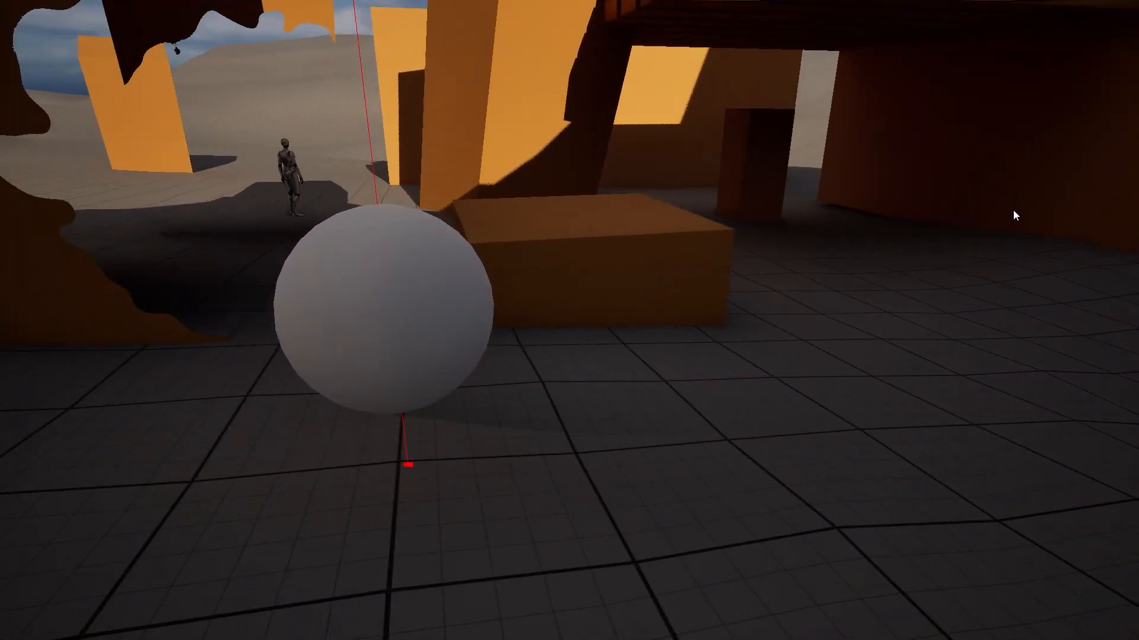
key("w")
key("a")
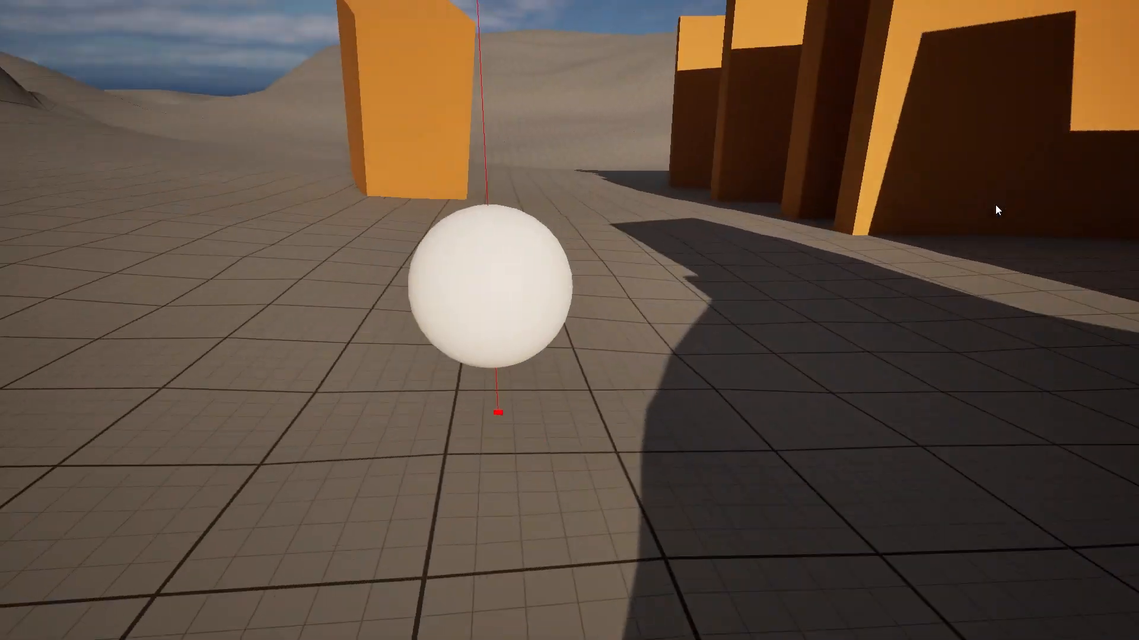
key("w")
key("w")
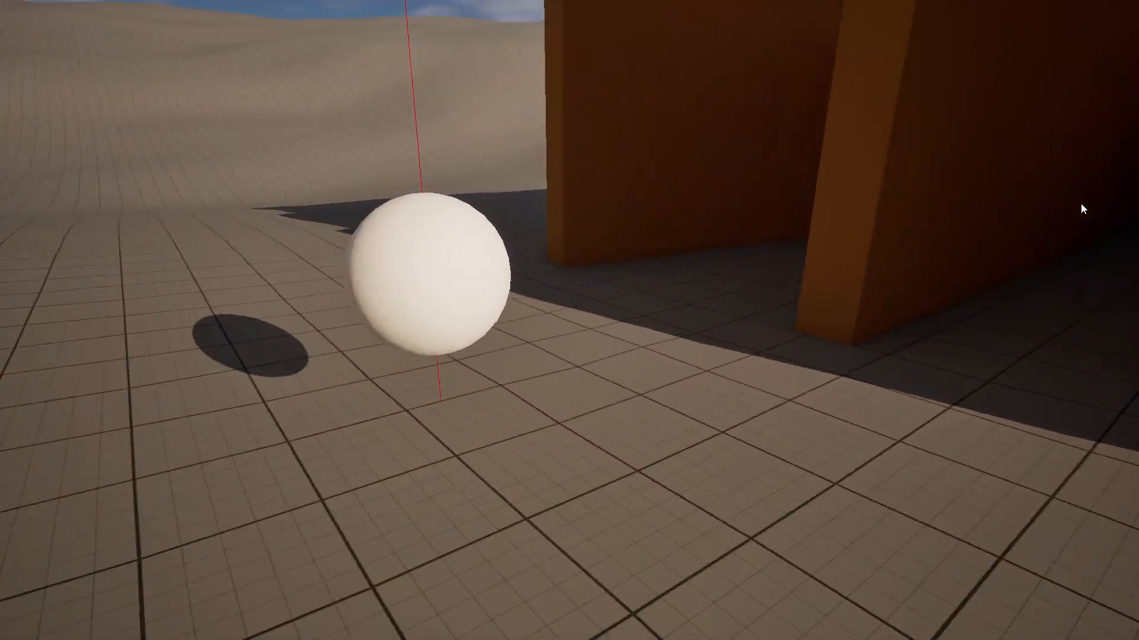
key("a")
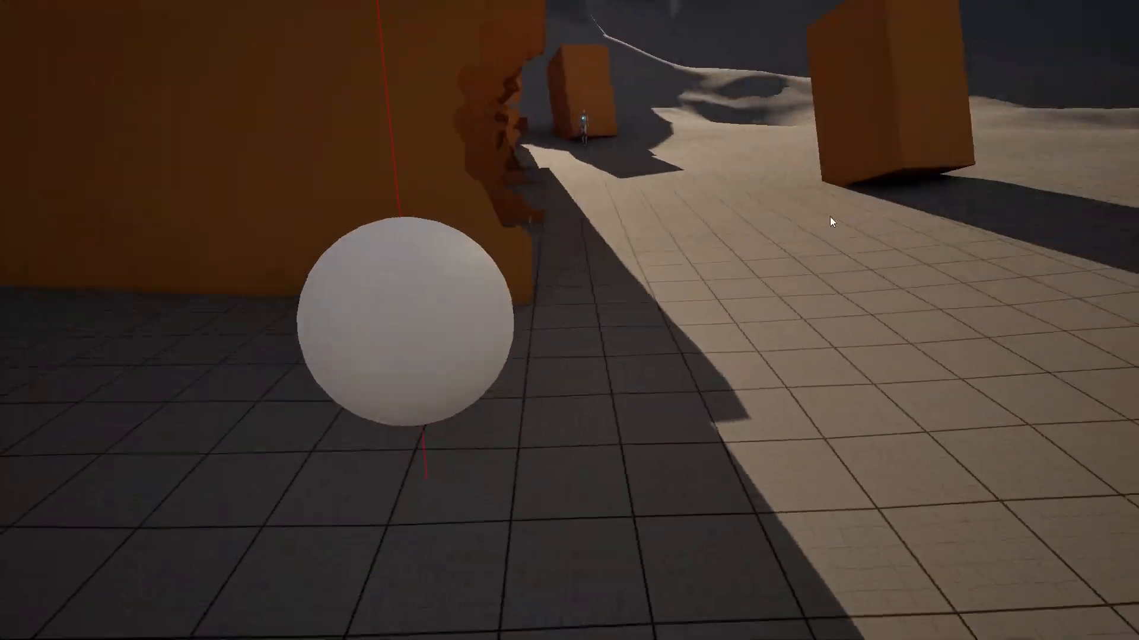
key("Escape")
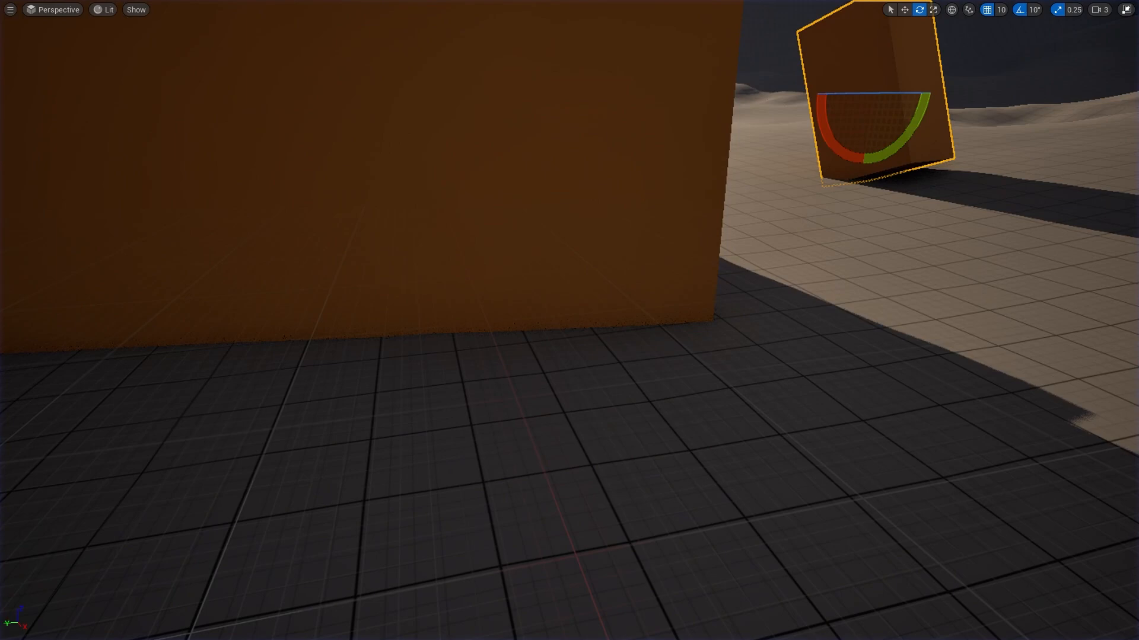
Step: Set the OcclusionSize parameter's default value to 120
left_click_drag(425, 55, 481, 0)
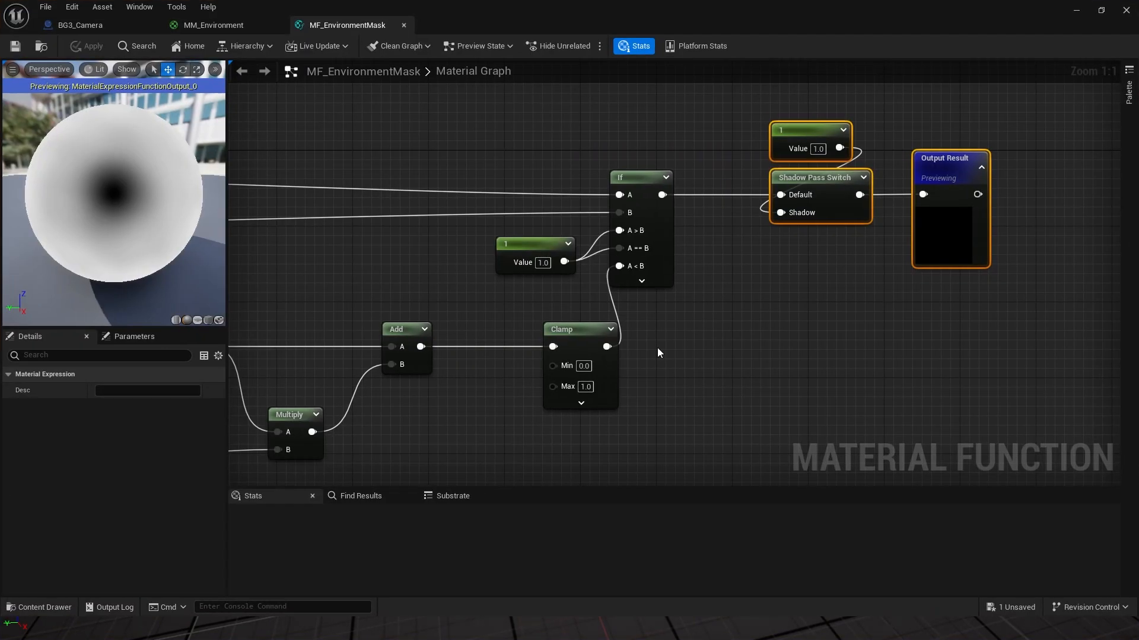
right_click_drag(657, 348, 848, 329)
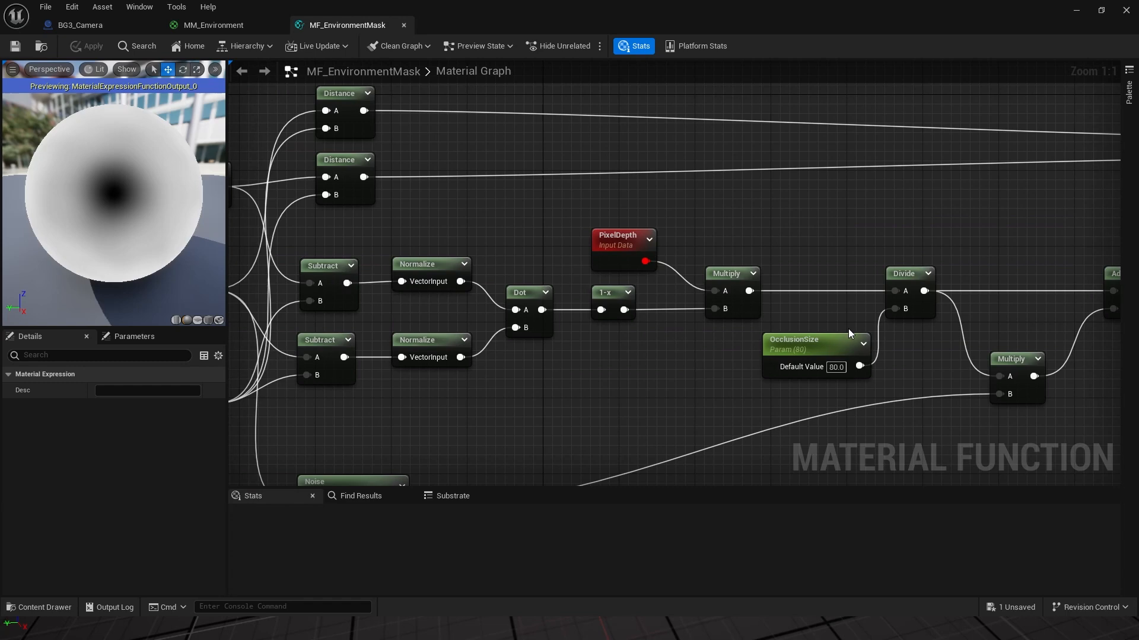
left_click(808, 345)
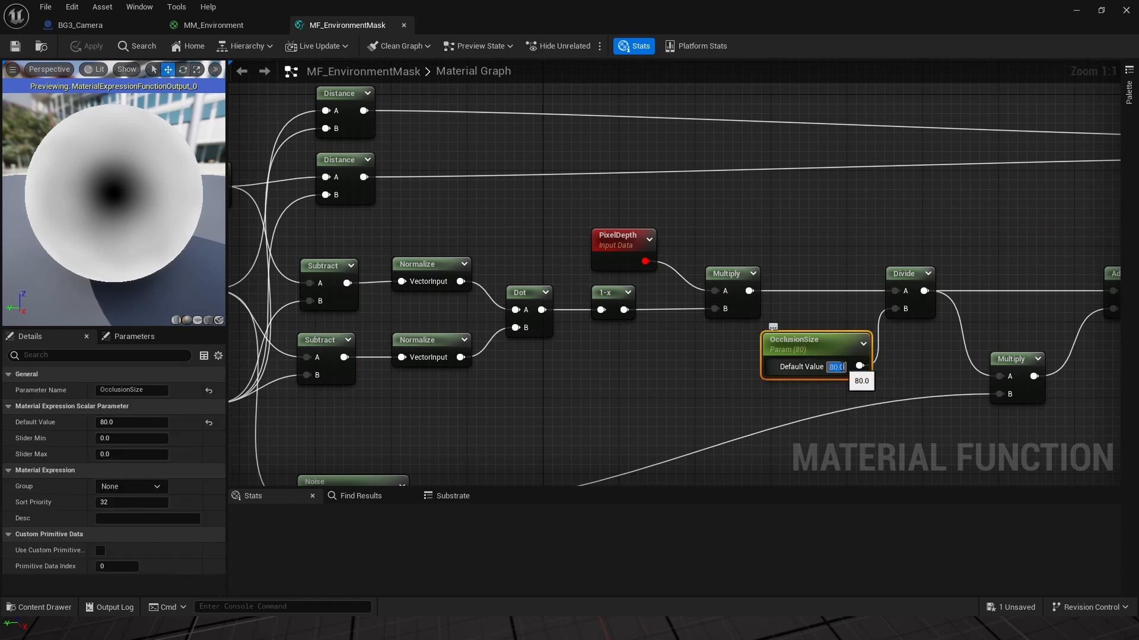
type("120")
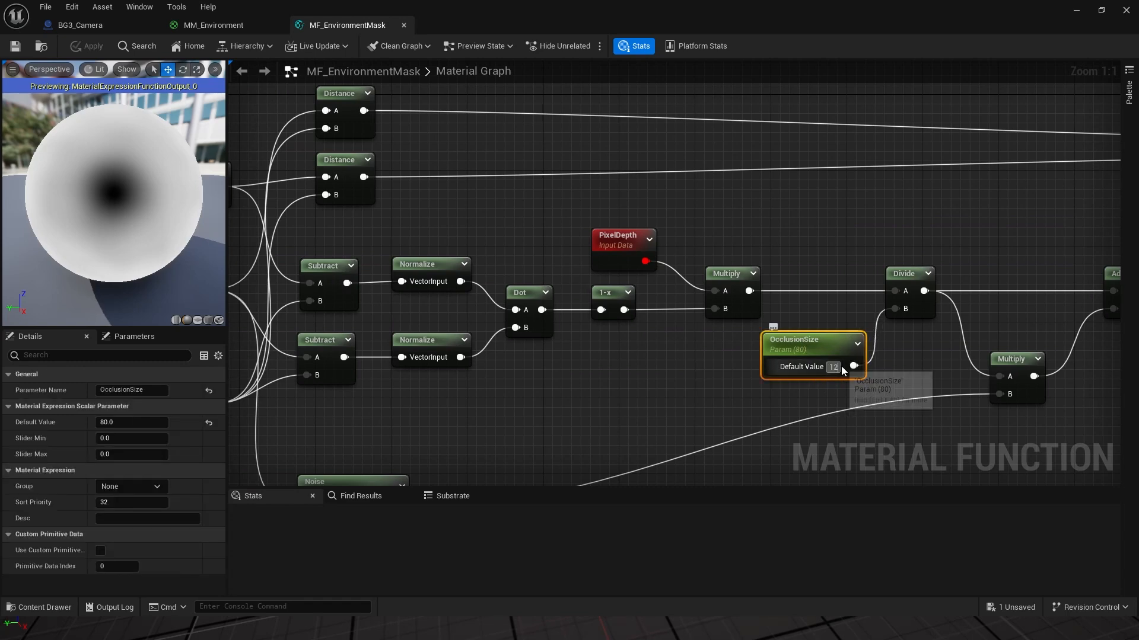
key("Return")
Step: Set the Noise node's Scale to 0.01, then apply, save, and minimize the material editor
right_click_drag(482, 431, 668, 267)
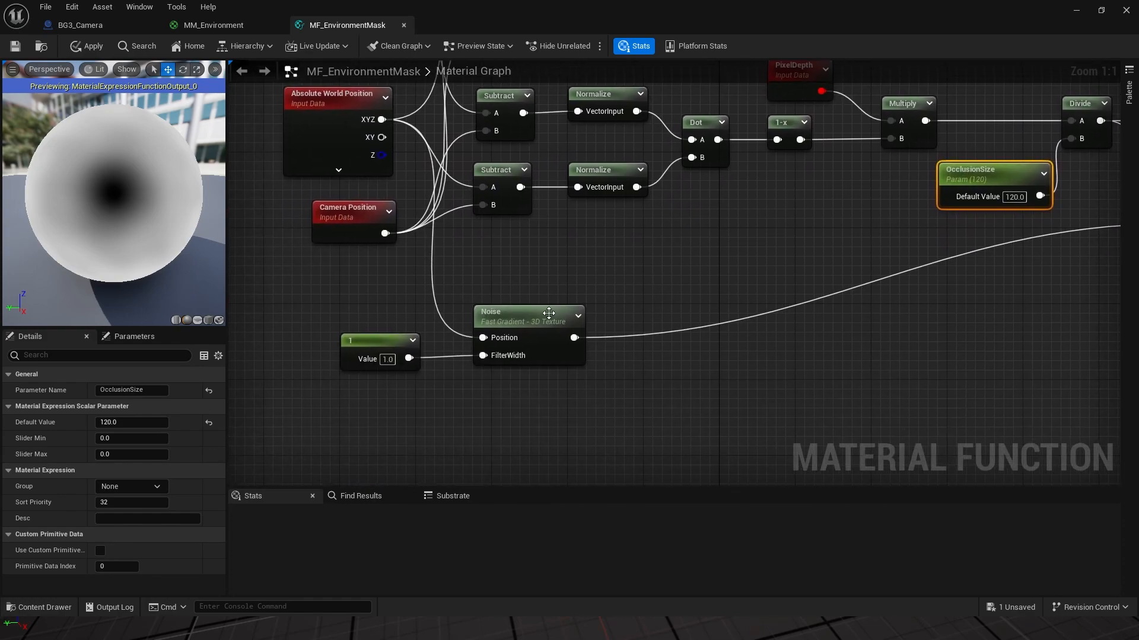
left_click(517, 317)
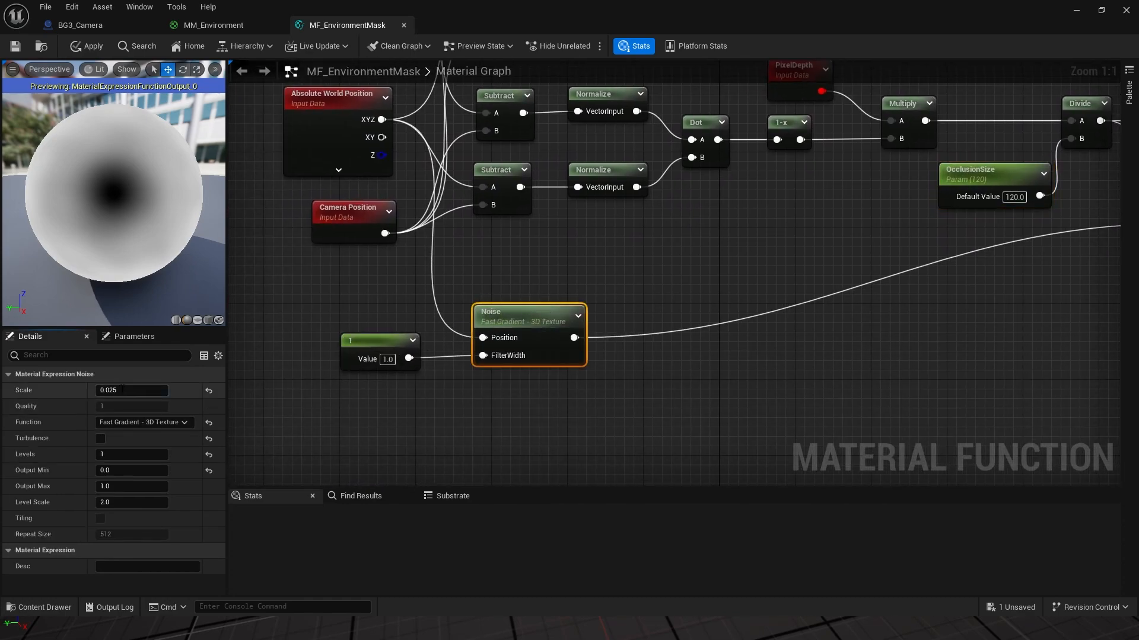
left_click(135, 391)
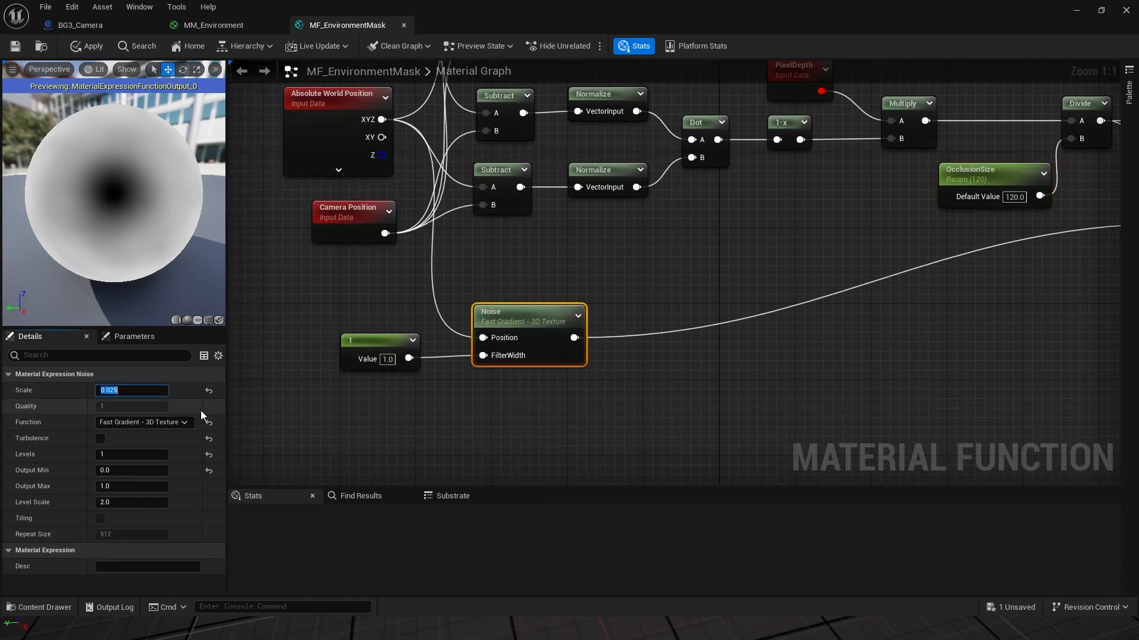
type("0.")
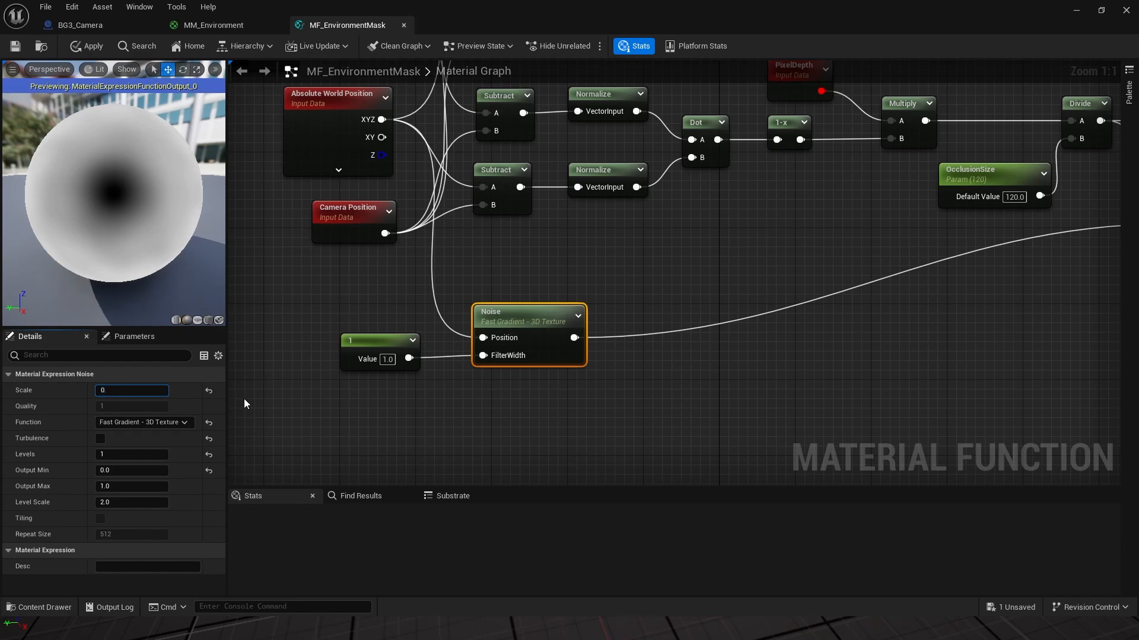
type("01")
key("Return")
left_click(90, 45)
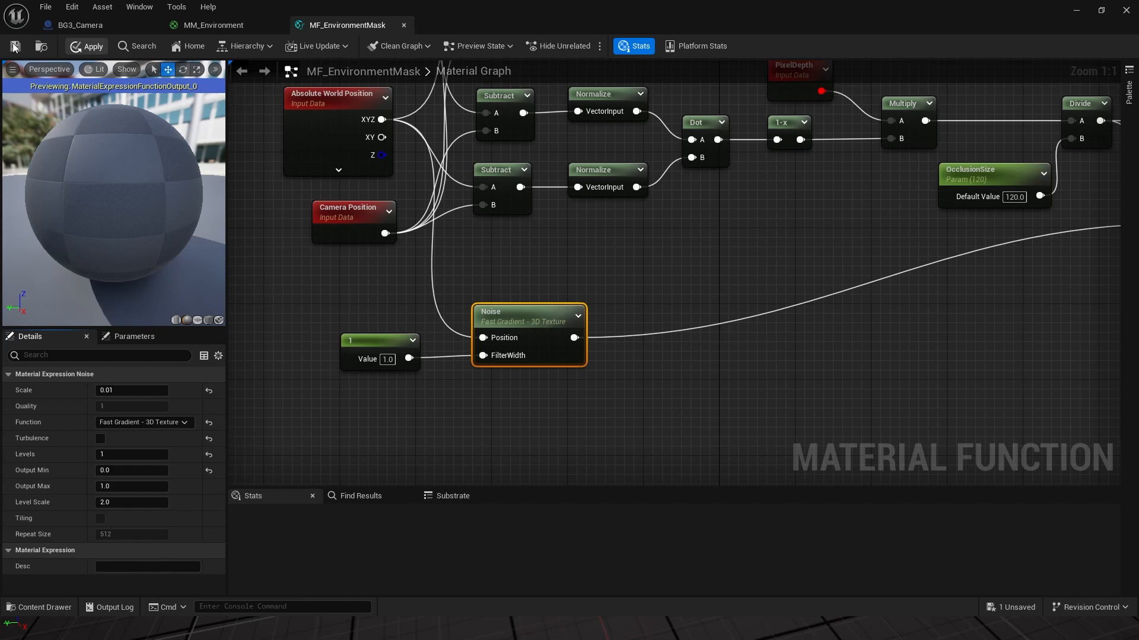
left_click(15, 46)
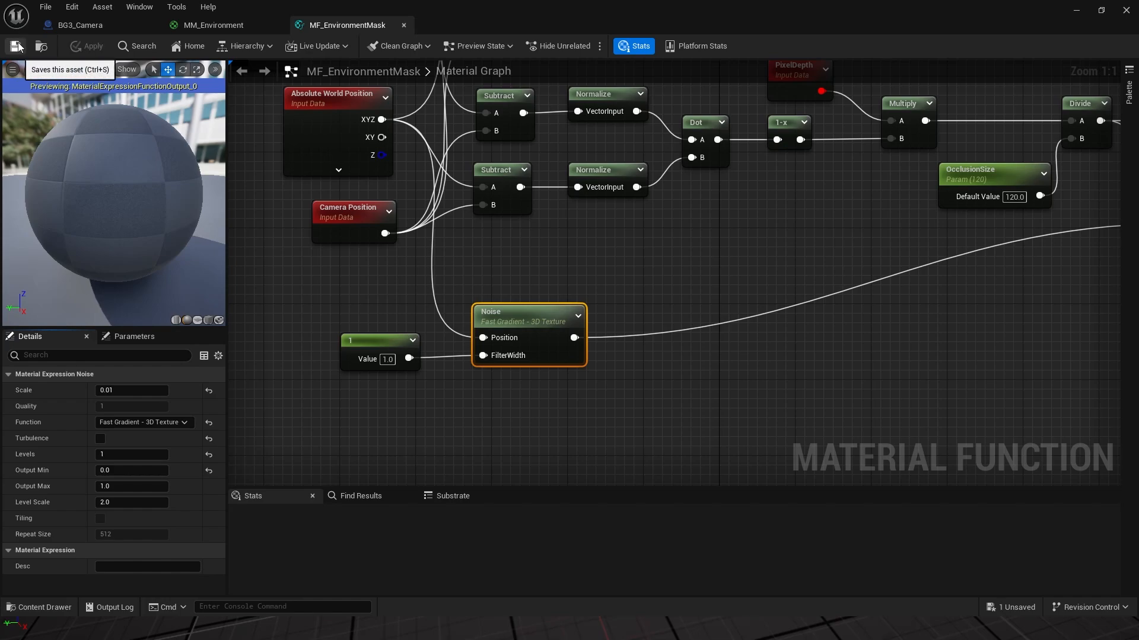
left_click(1076, 10)
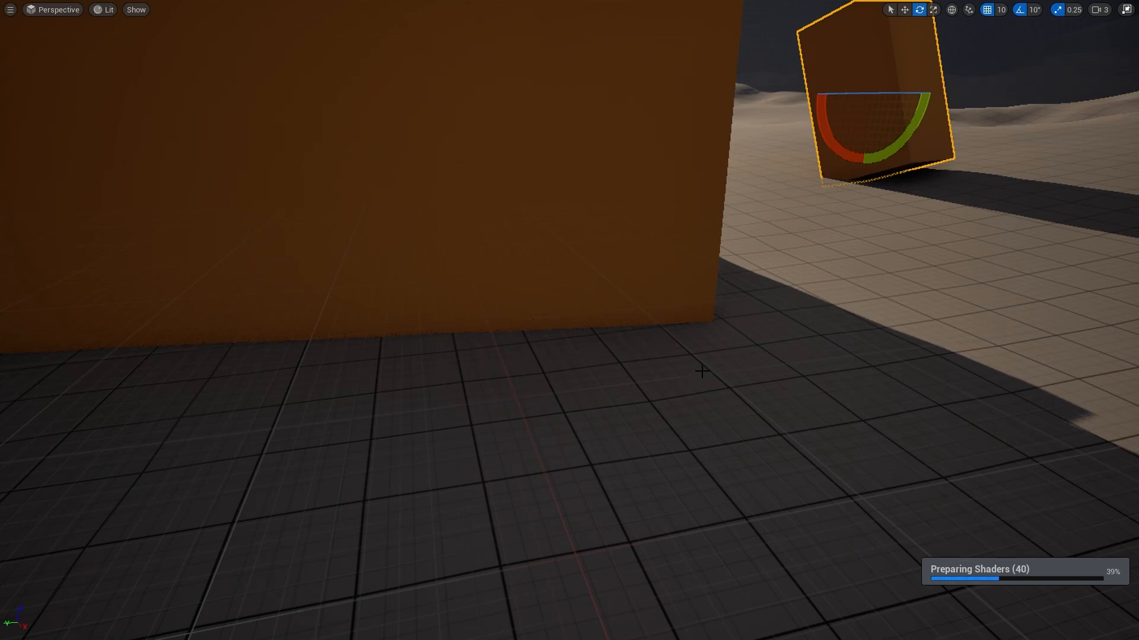
right_click_drag(671, 366, 641, 337)
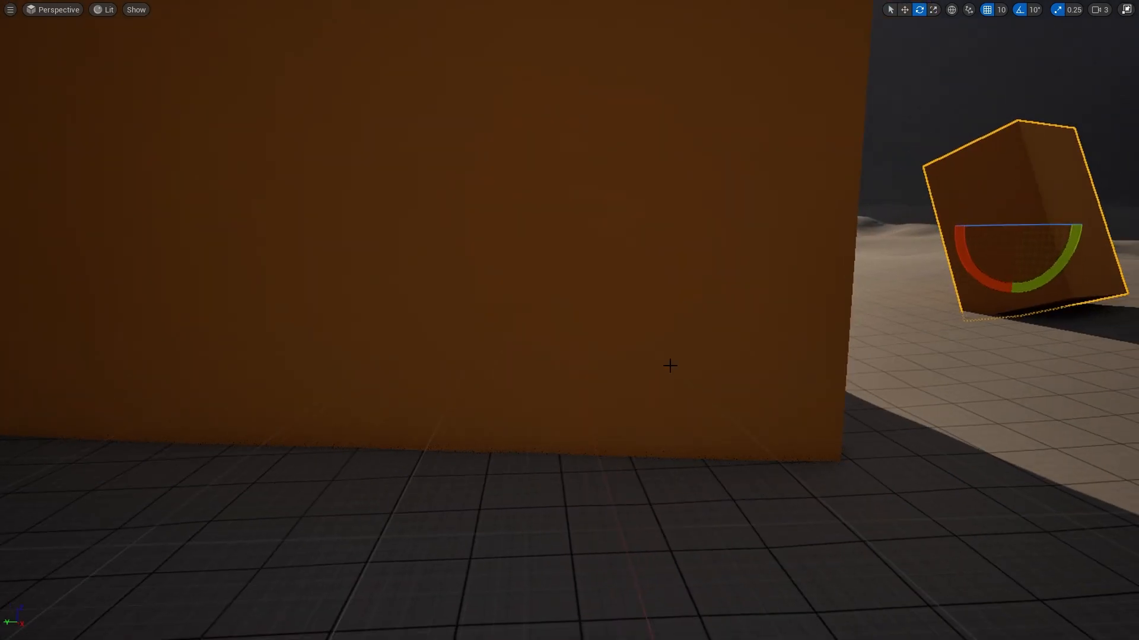
key("alt+p")
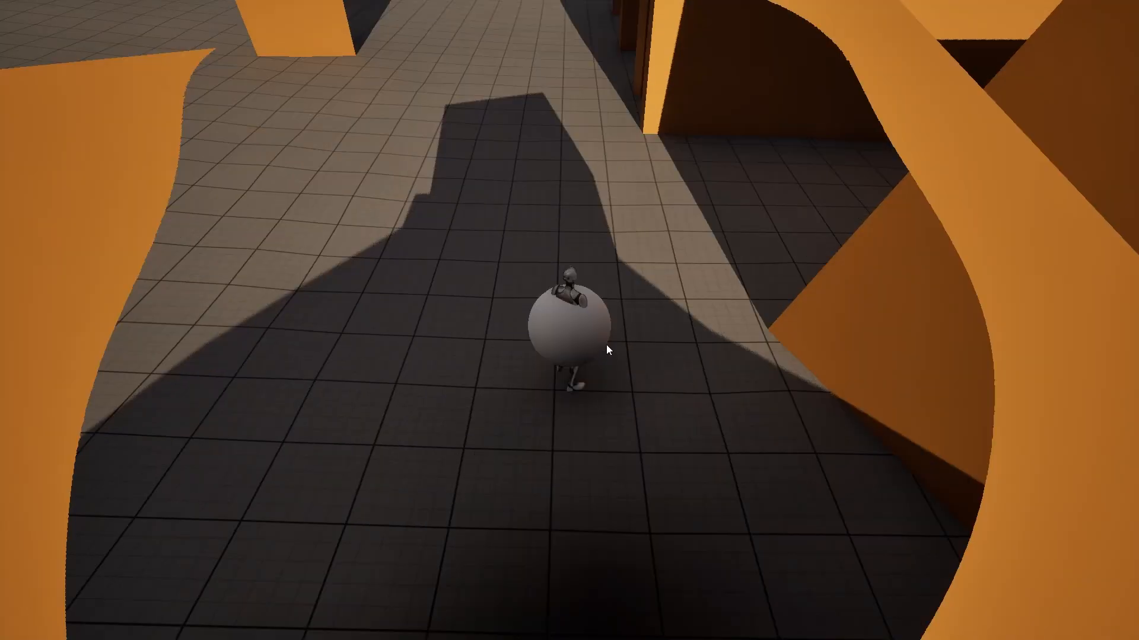
key("w")
key("w")
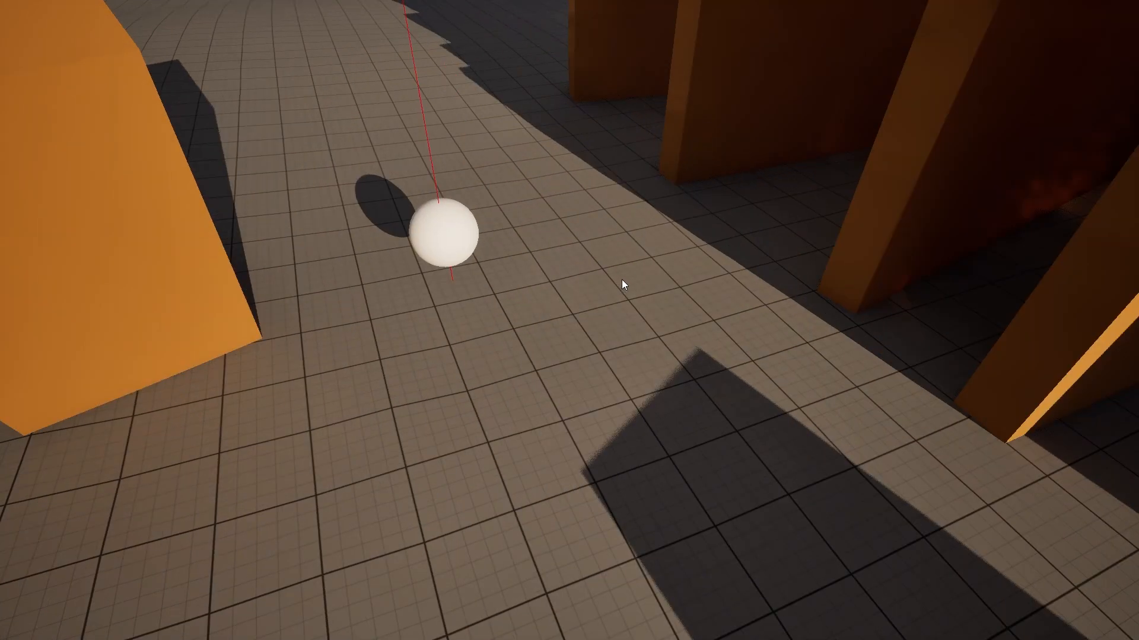
key("w")
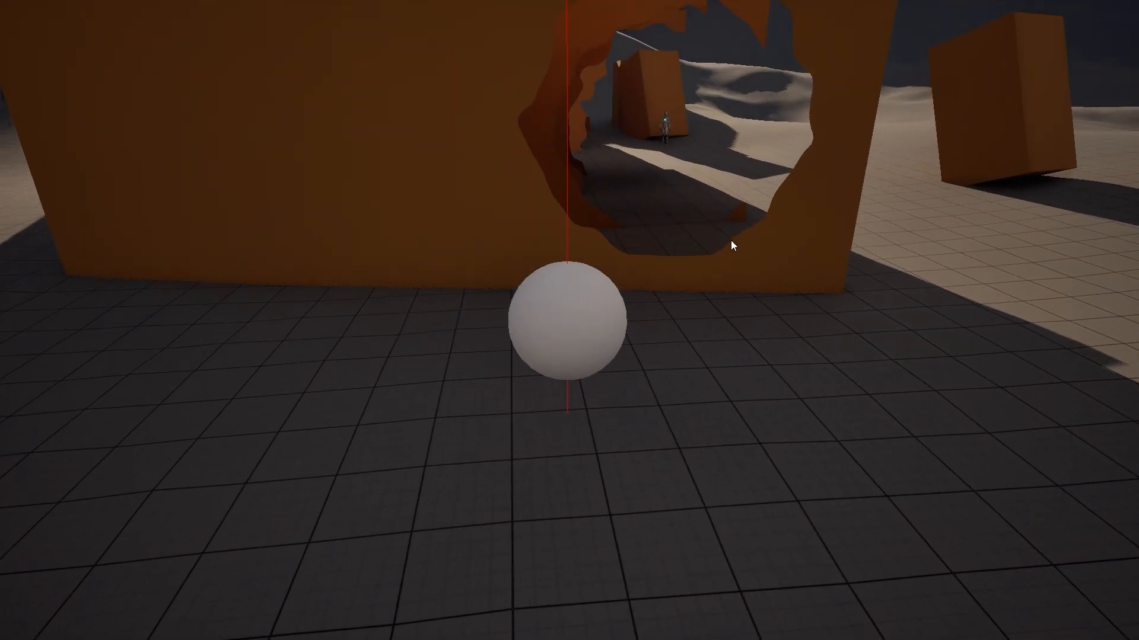
key("d")
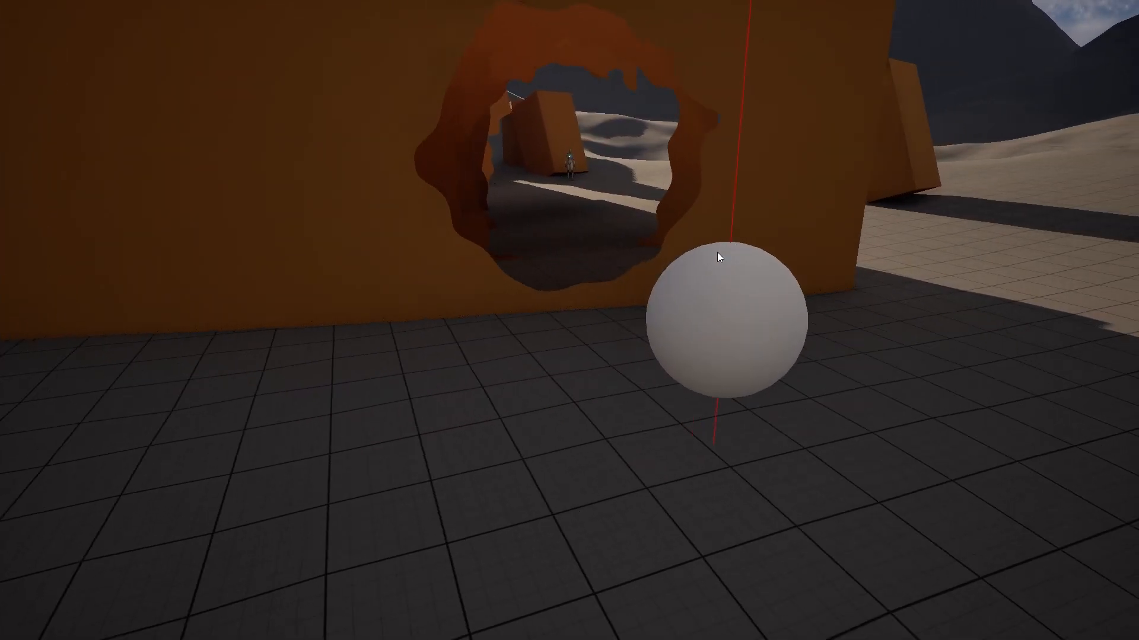
key("w")
key("a")
key("Escape")
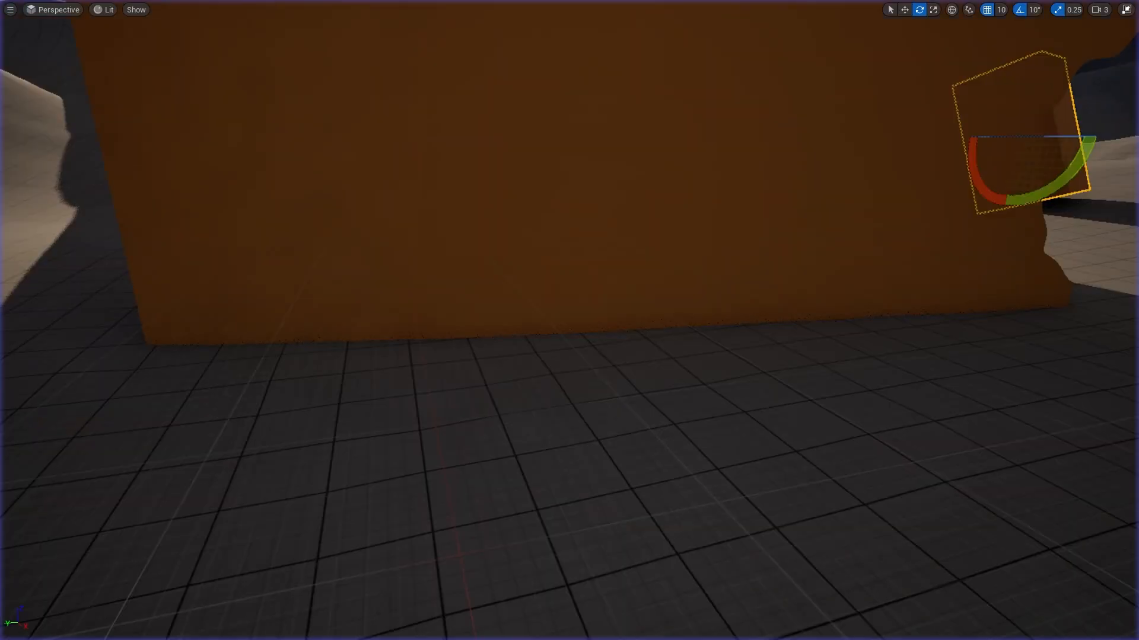
left_click_drag(1138, 172, 741, 1)
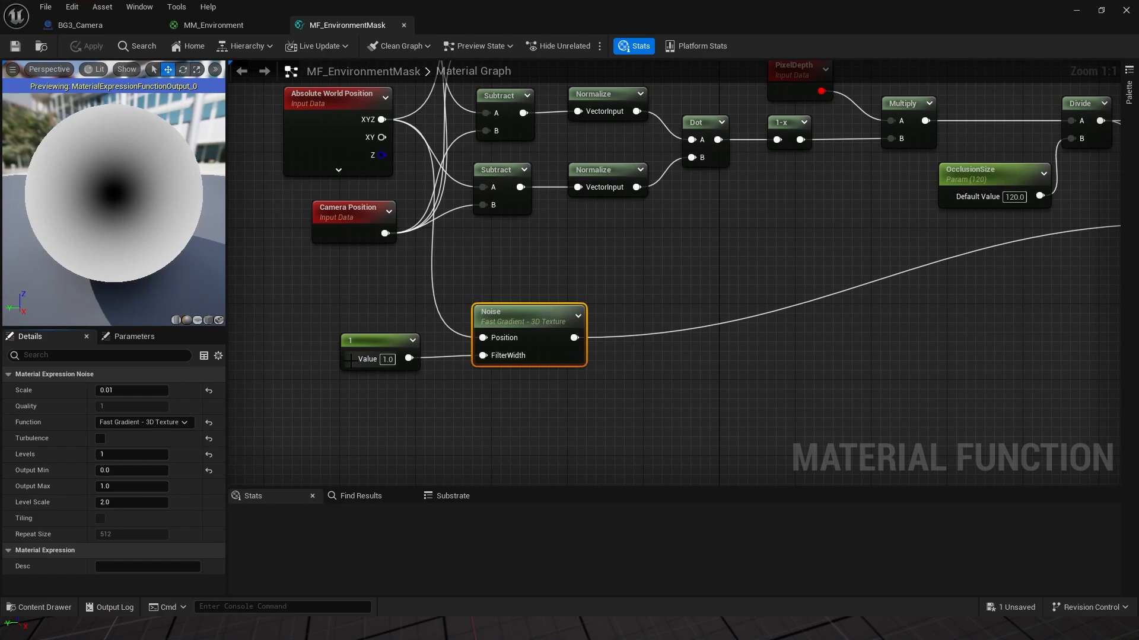
Step: Change the Noise node's Scale from 0.01 to 0.04 and apply the material function
left_click(368, 363)
left_click(533, 324)
left_click(133, 391)
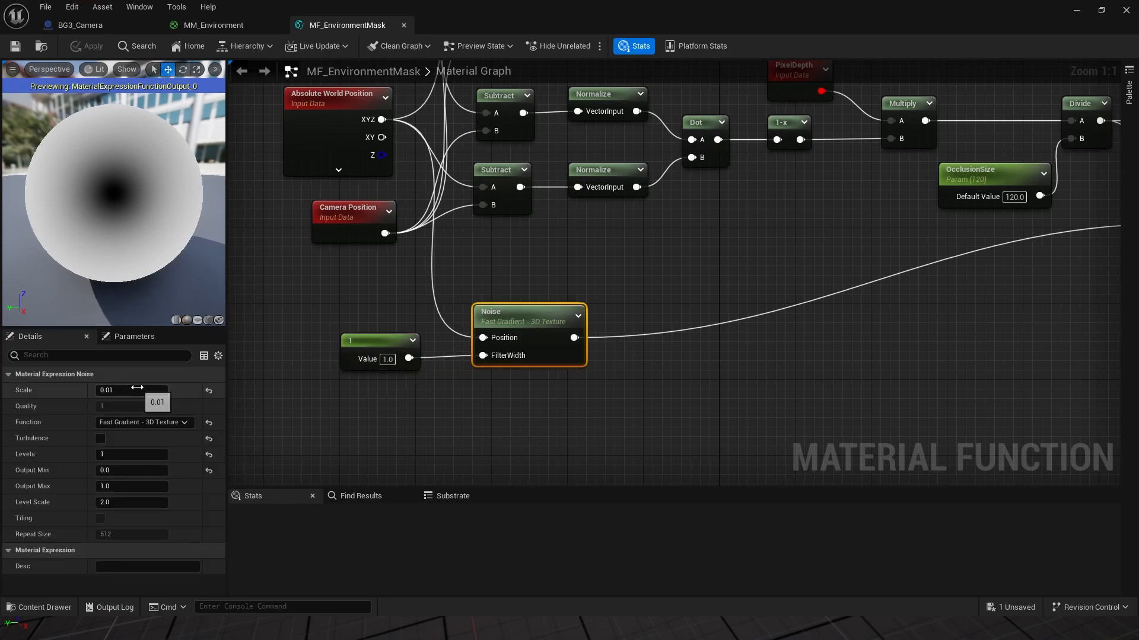
type("0.0")
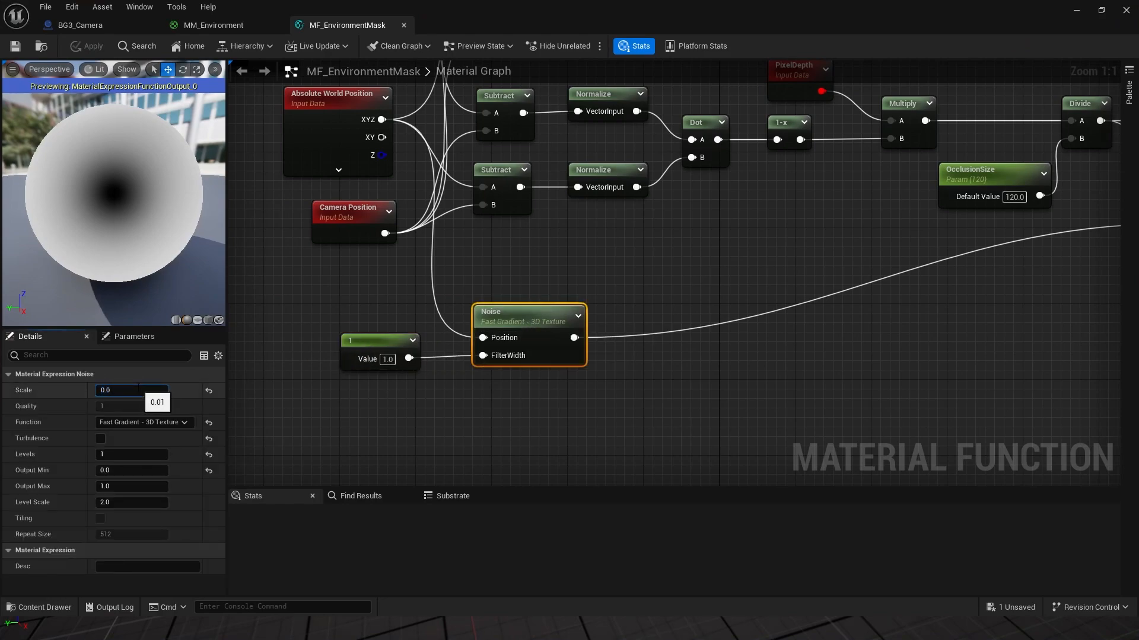
type("4")
key("Return")
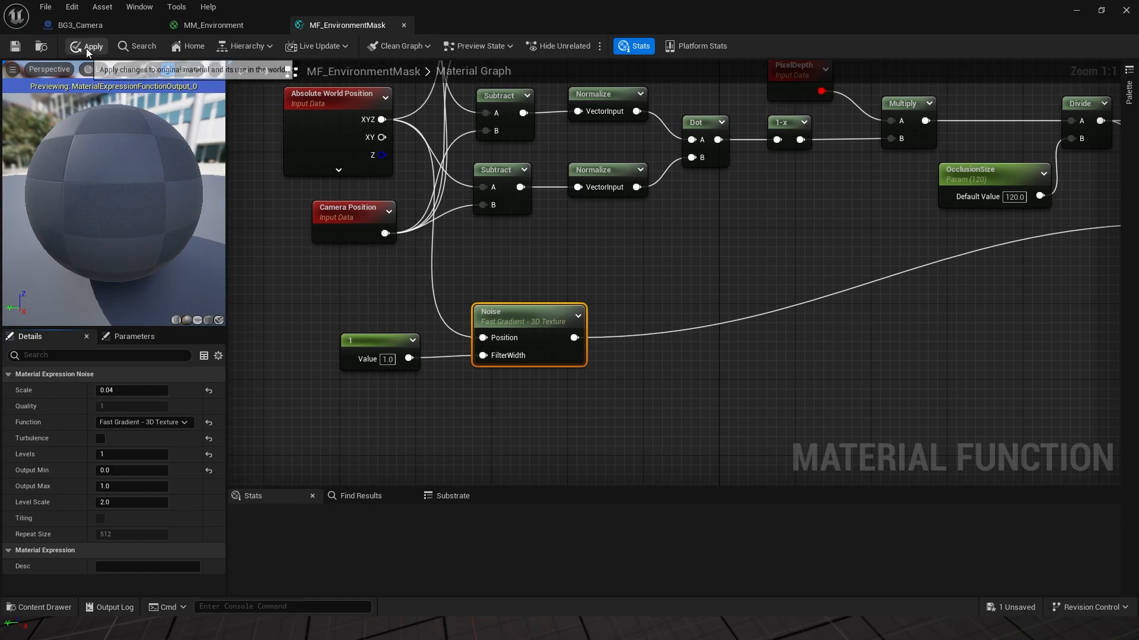
left_click(87, 48)
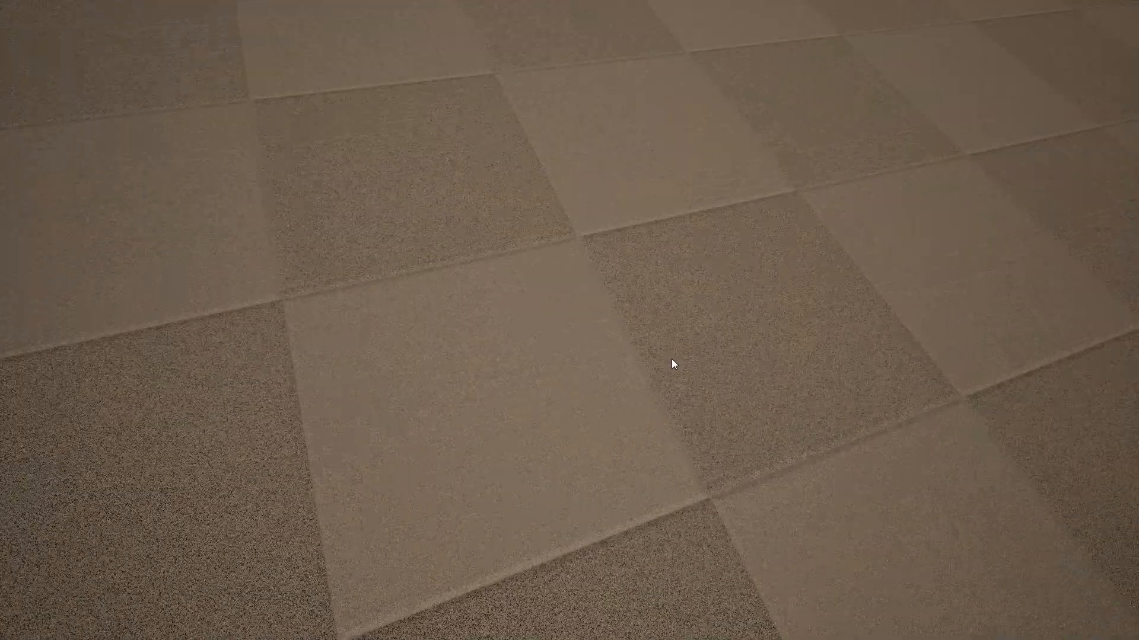
Step: Roll the ball up to the wall and left and right along it to reveal the hole
key("w")
key("w")
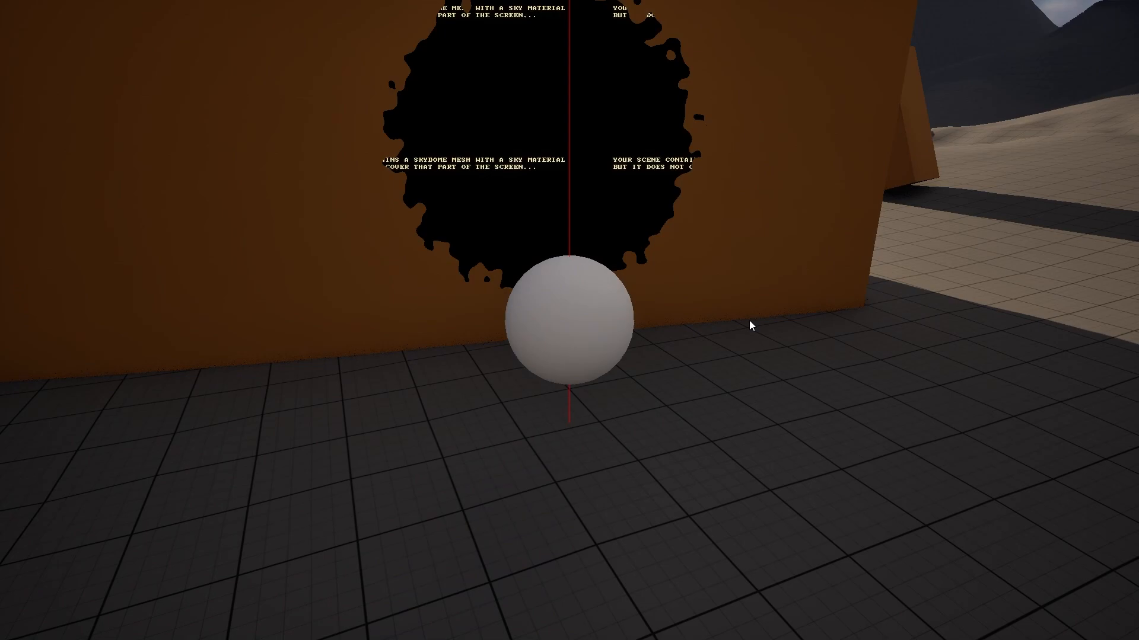
key("w")
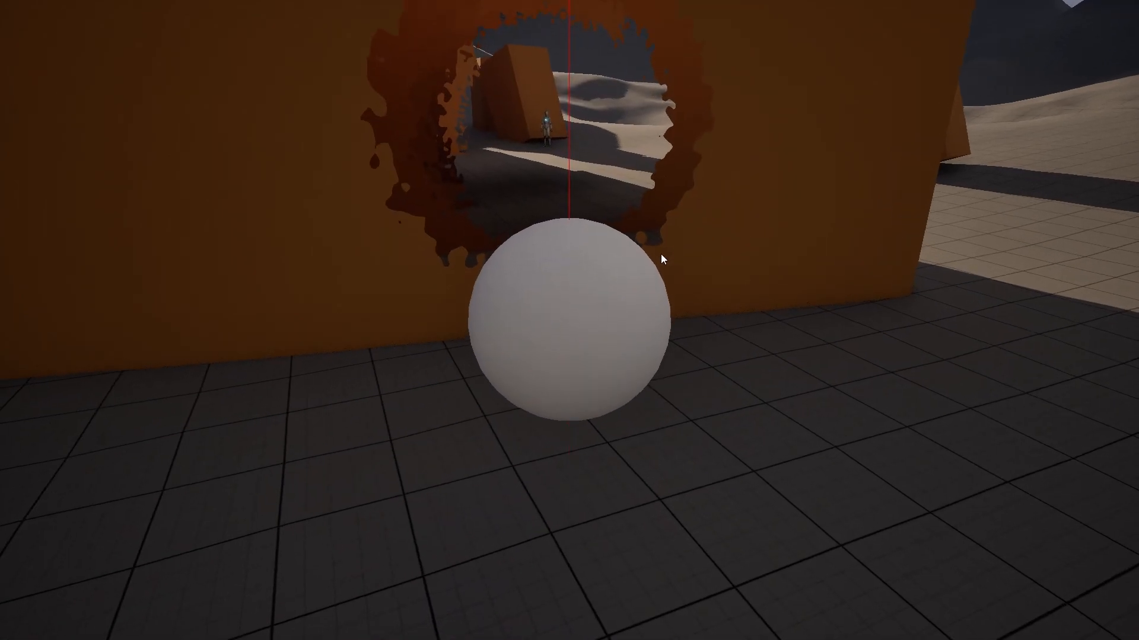
key("s")
key("a")
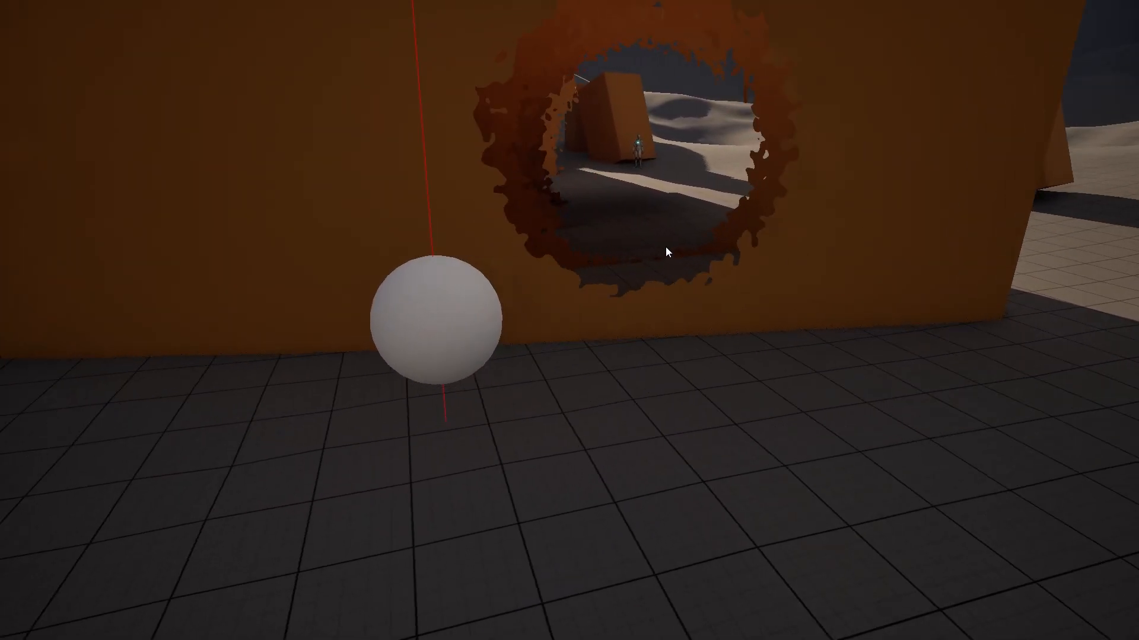
key("d")
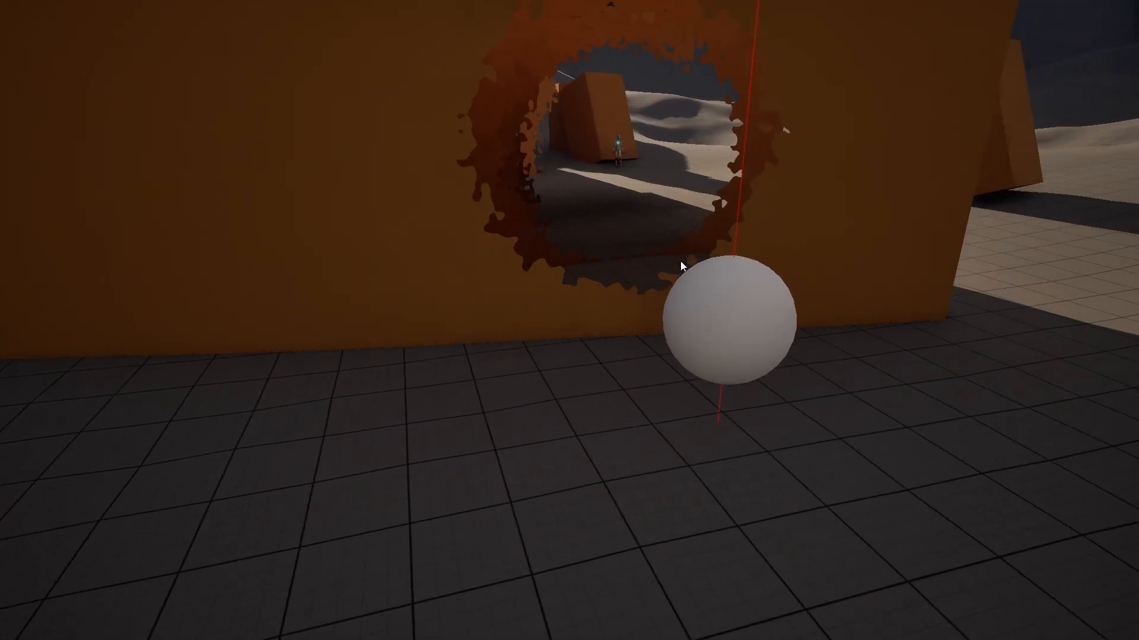
key("w")
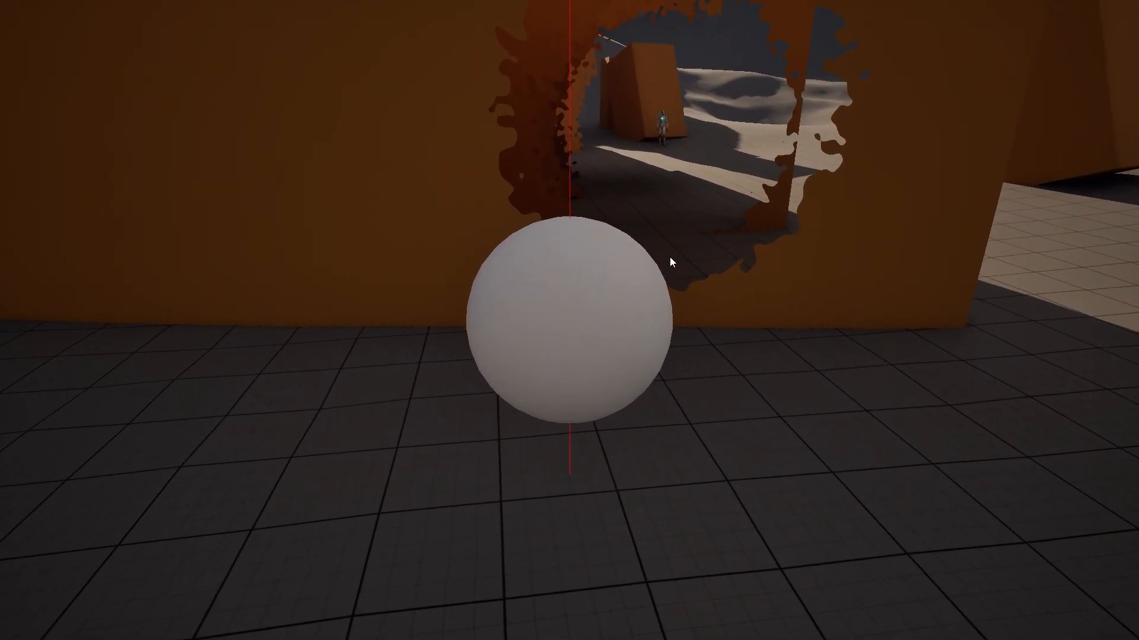
Step: Back the ball off and roll it past the wall's corner to check the noisy hole edge
key("s")
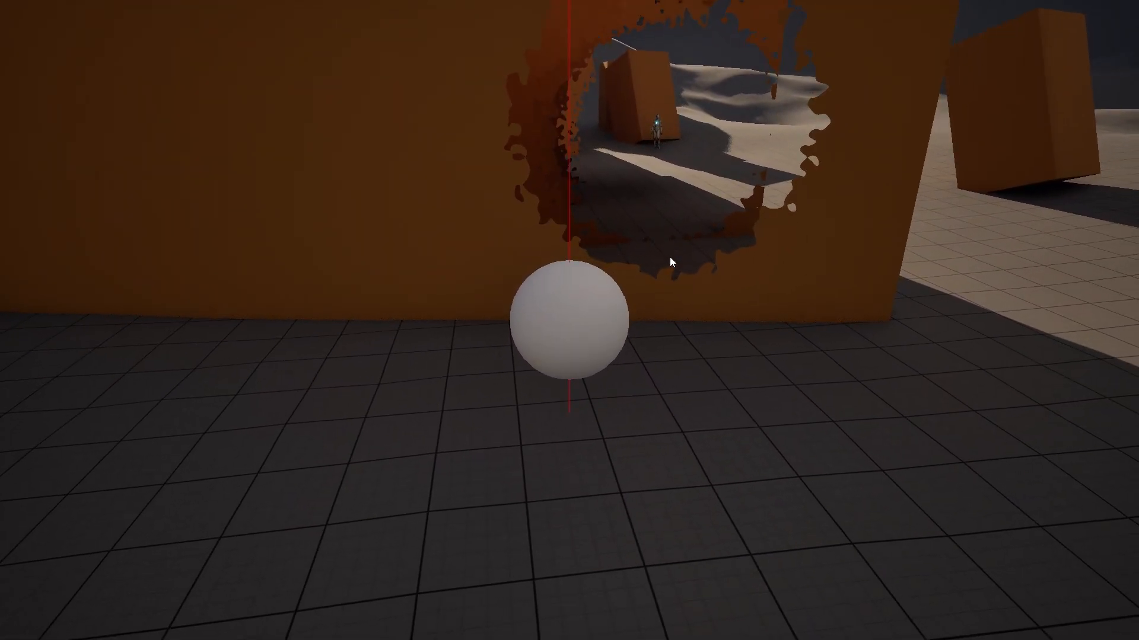
key("a")
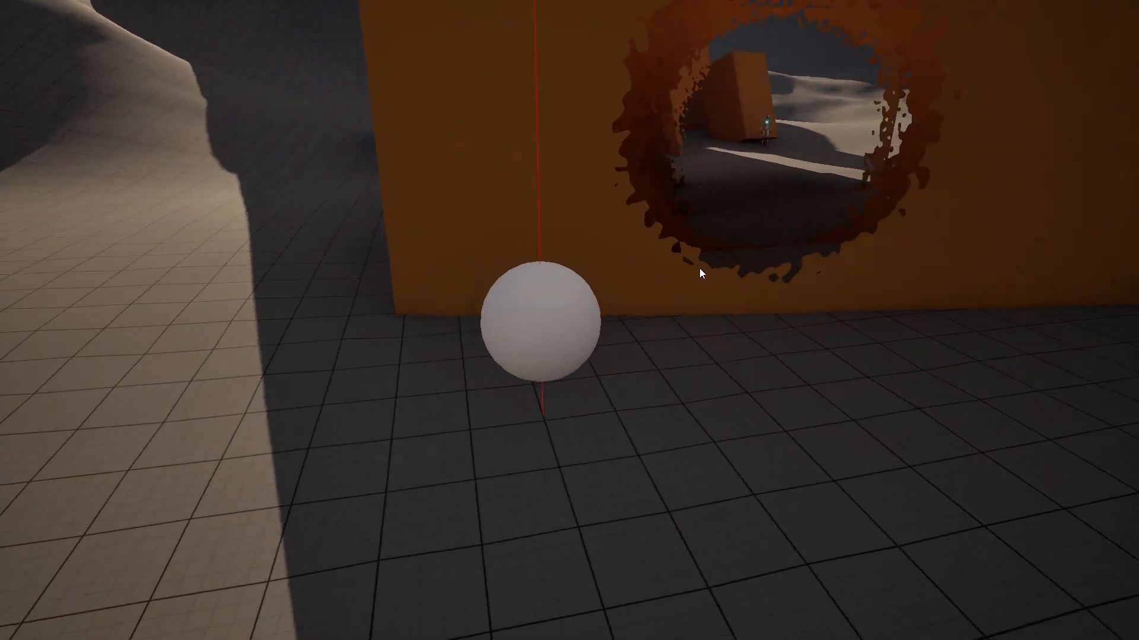
key("a")
key("d")
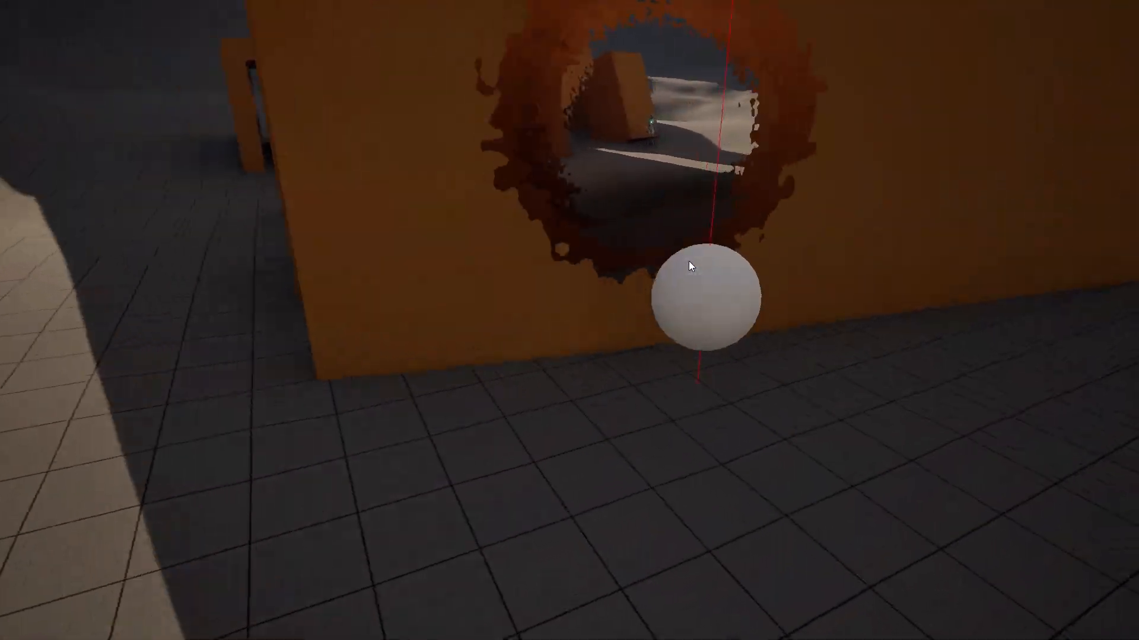
key("s")
key("w")
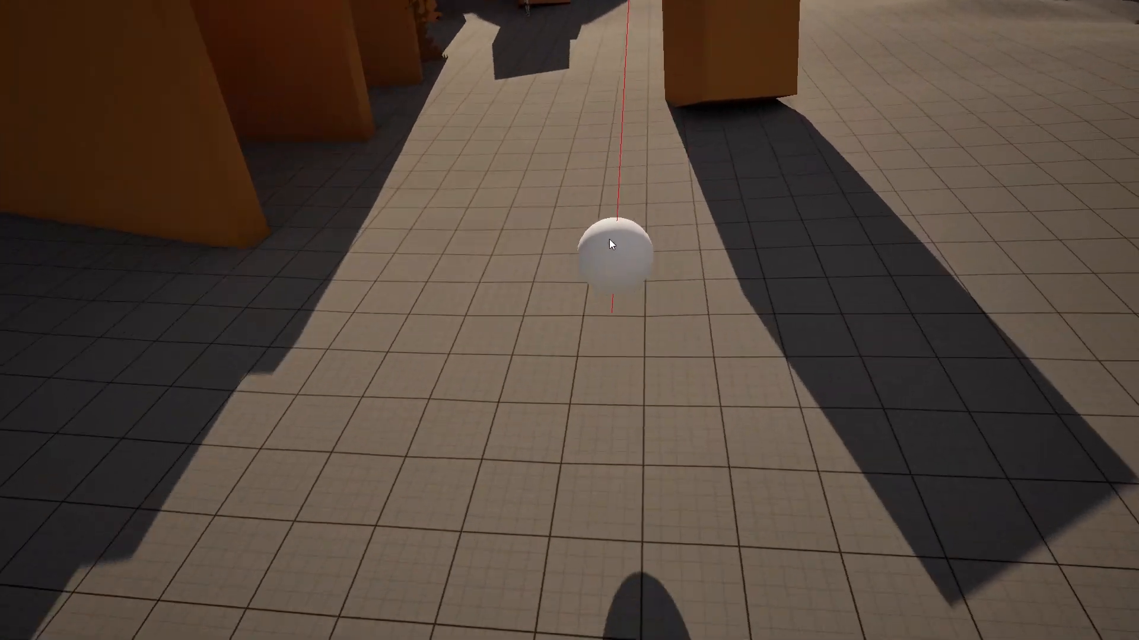
key("a")
key("s")
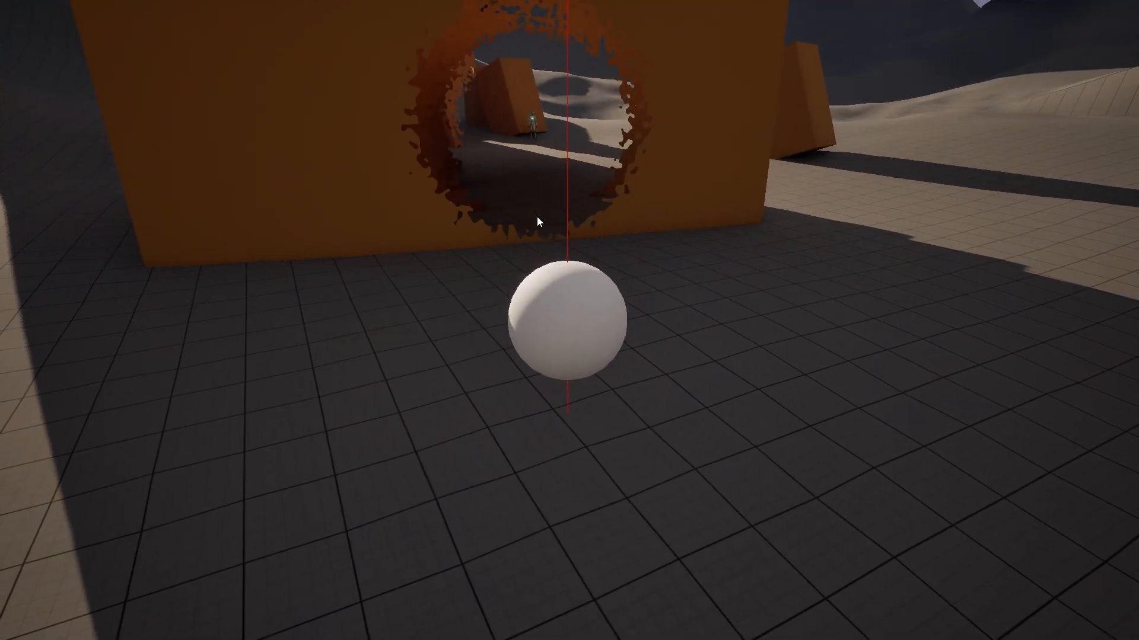